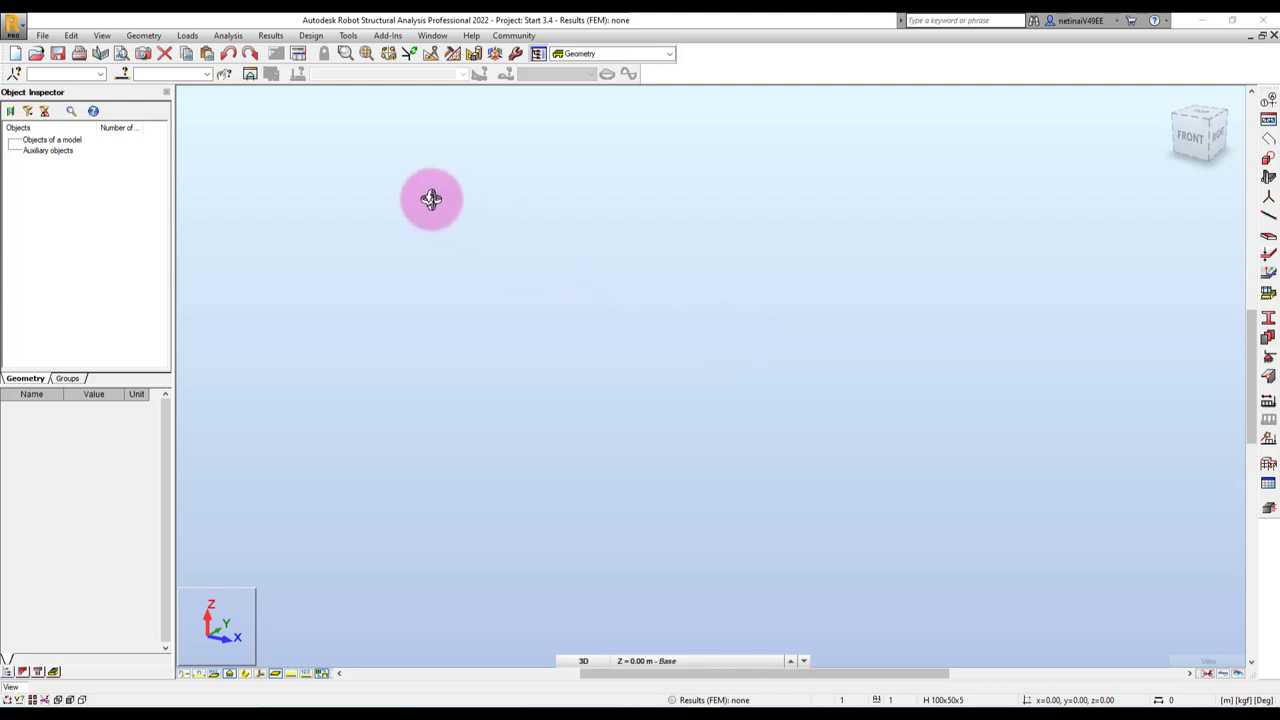
Open the Job Preferences dialog for the Tesla BIM 2022 set from the Tools menu.
left_click(348, 36)
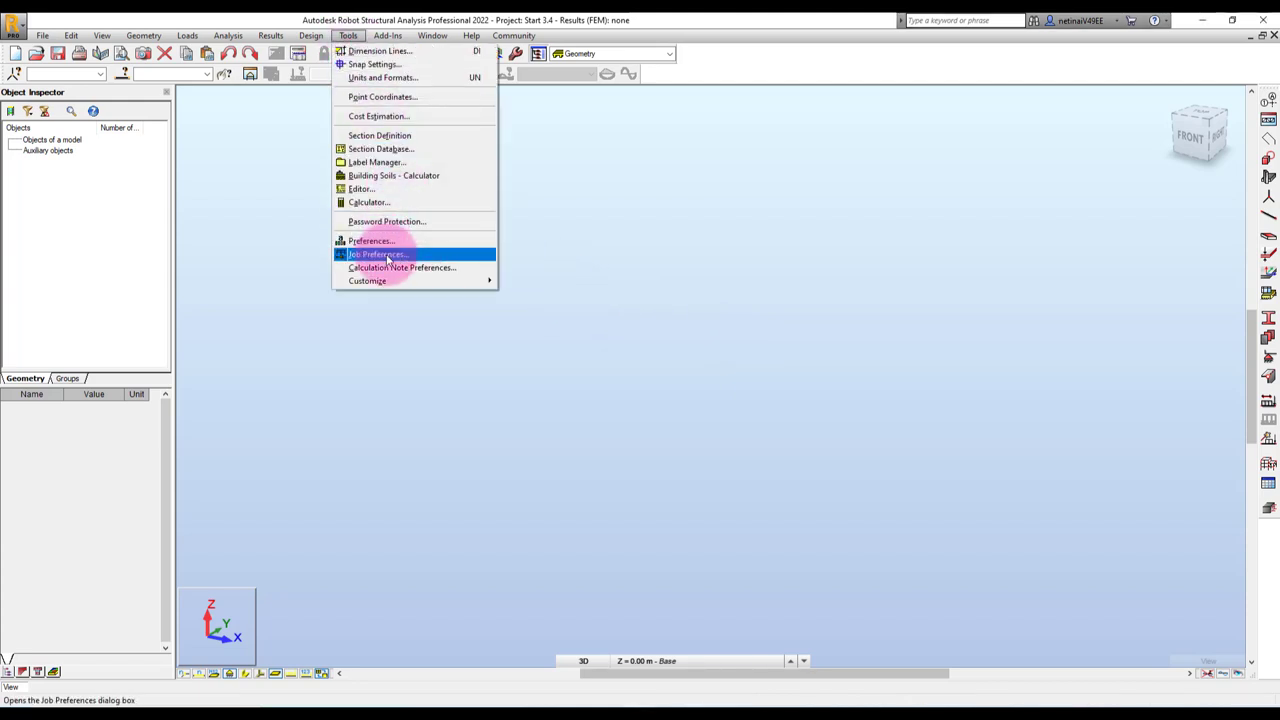
left_click(388, 258)
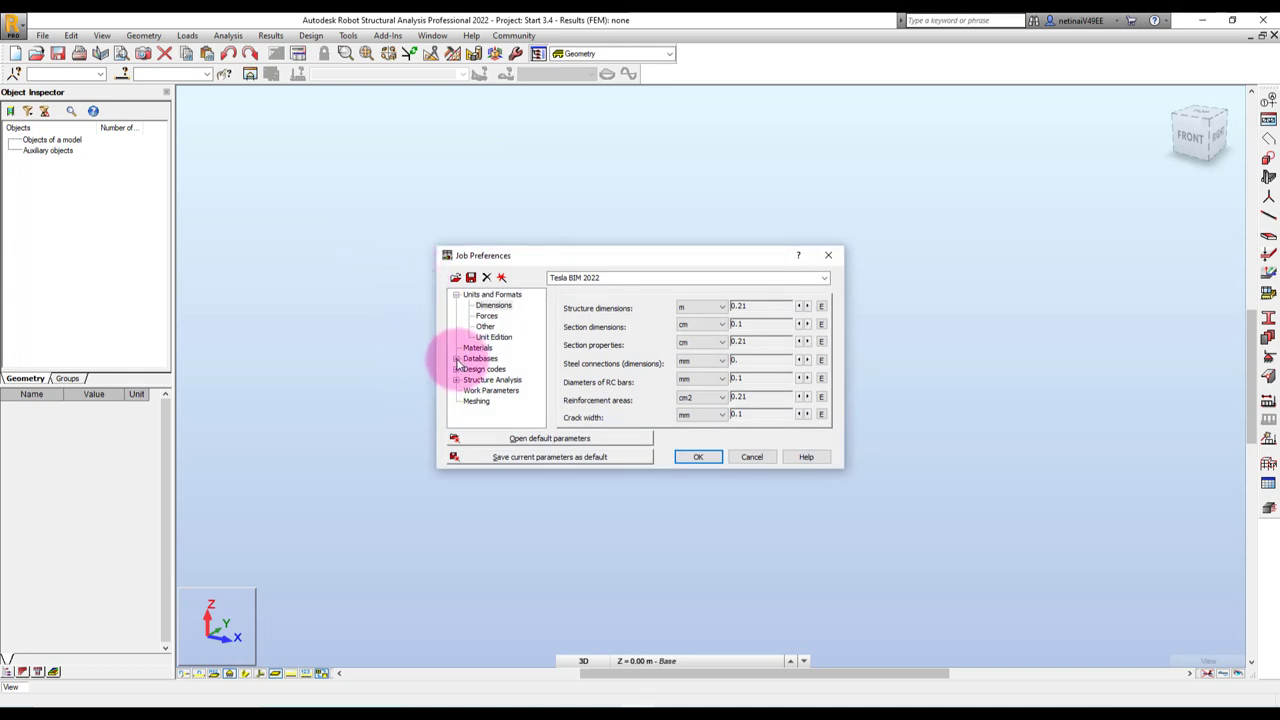
Show the Databases > Reinforcing bars settings and select the ACI 318-08_METRIC database.
left_click(457, 359)
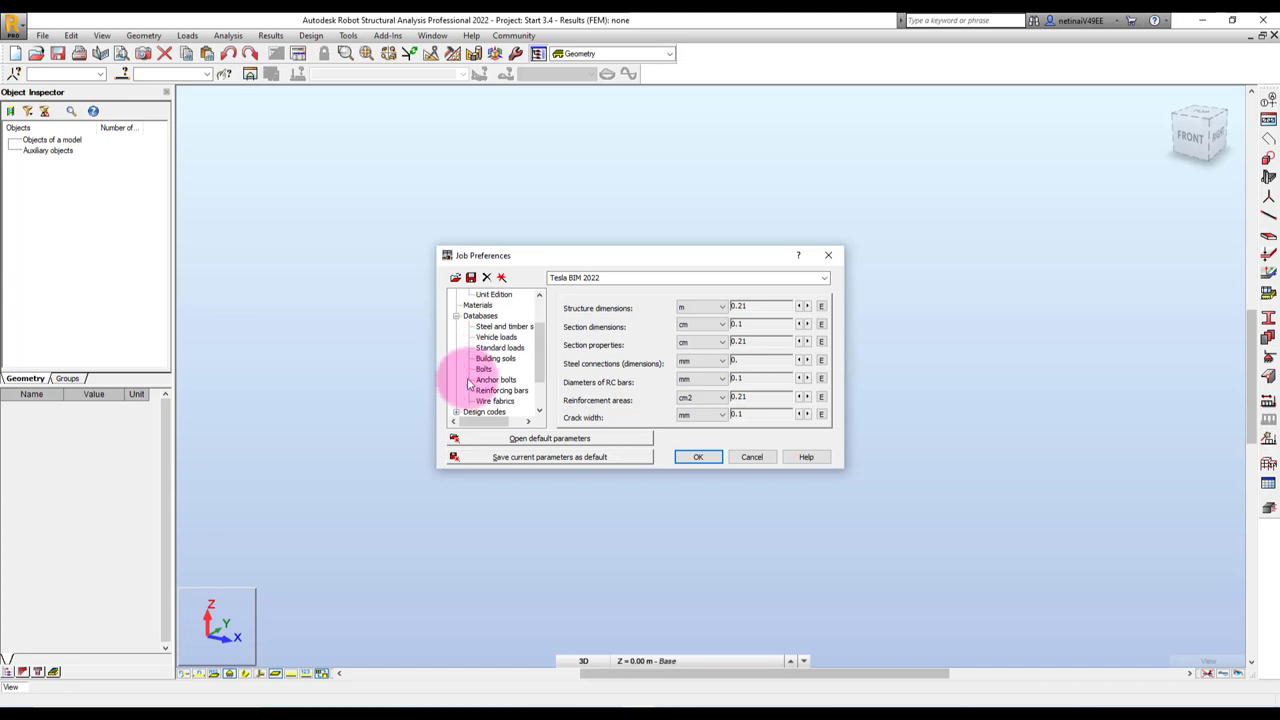
left_click(498, 392)
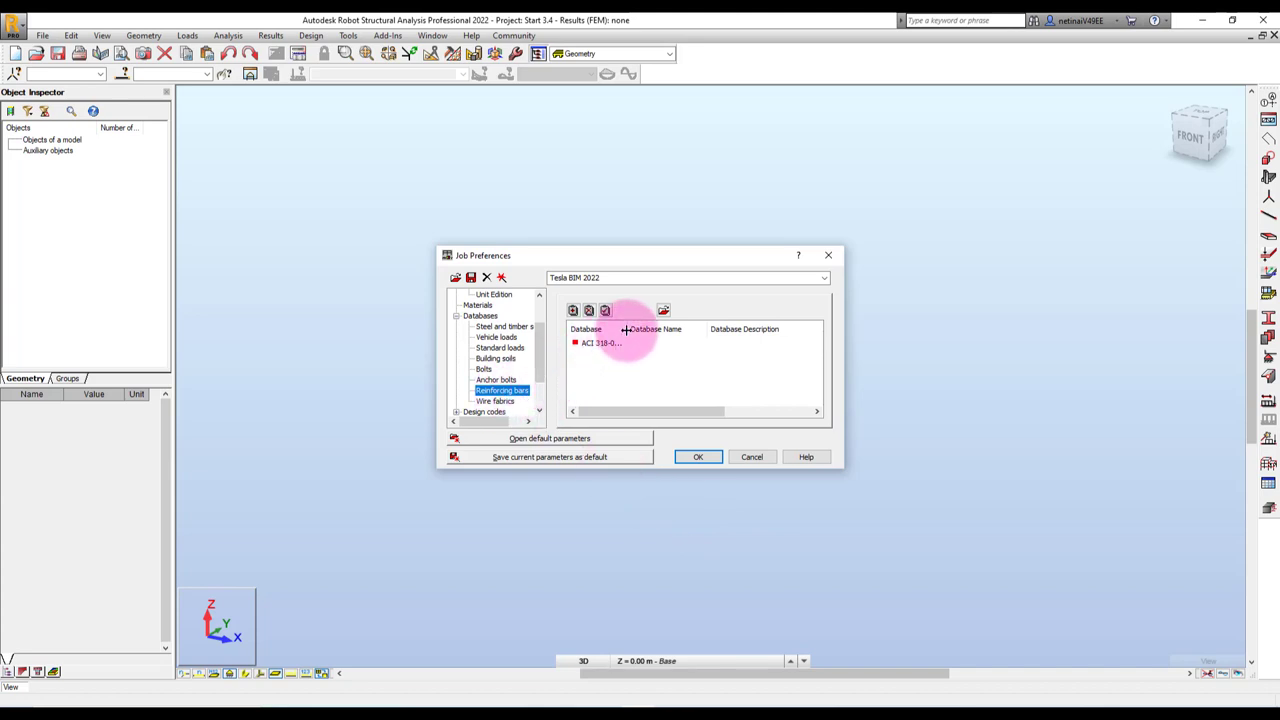
left_click_drag(626, 329, 651, 337)
left_click(614, 343)
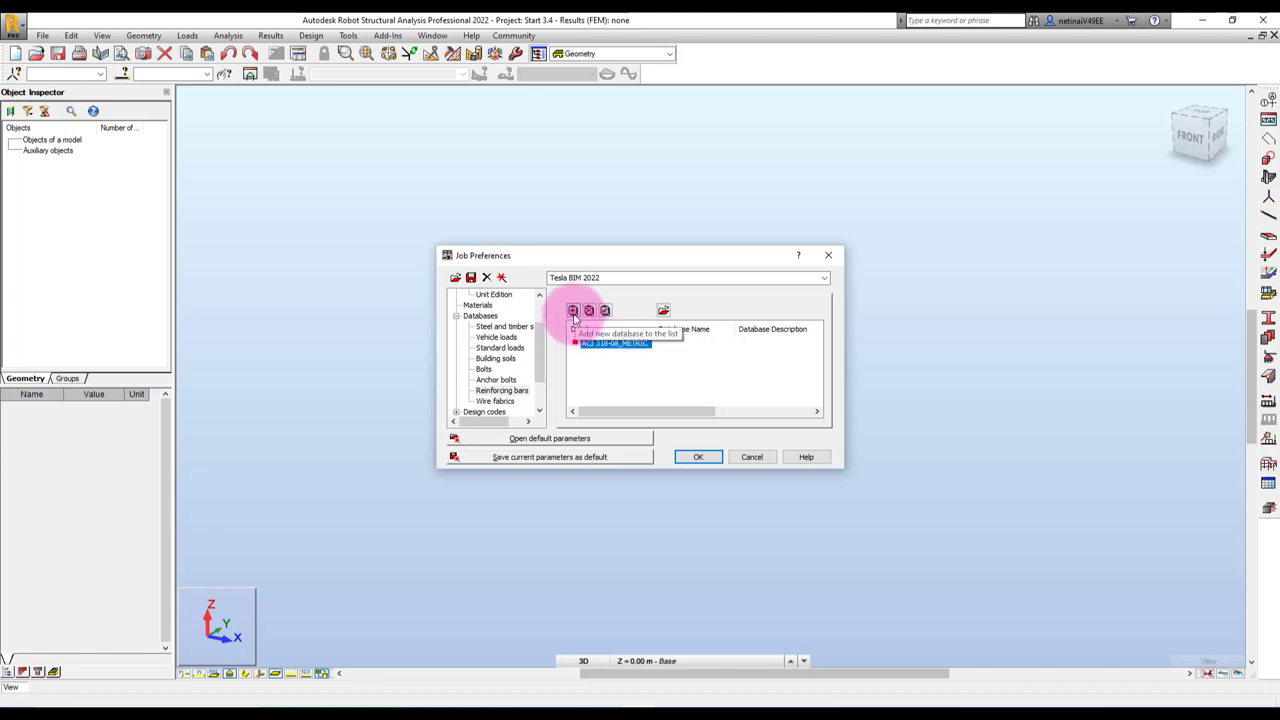
Close the add-database window unused and open ACI 318-08_METRIC for editing.
left_click(573, 311)
left_click_drag(586, 284, 747, 273)
left_click(740, 318)
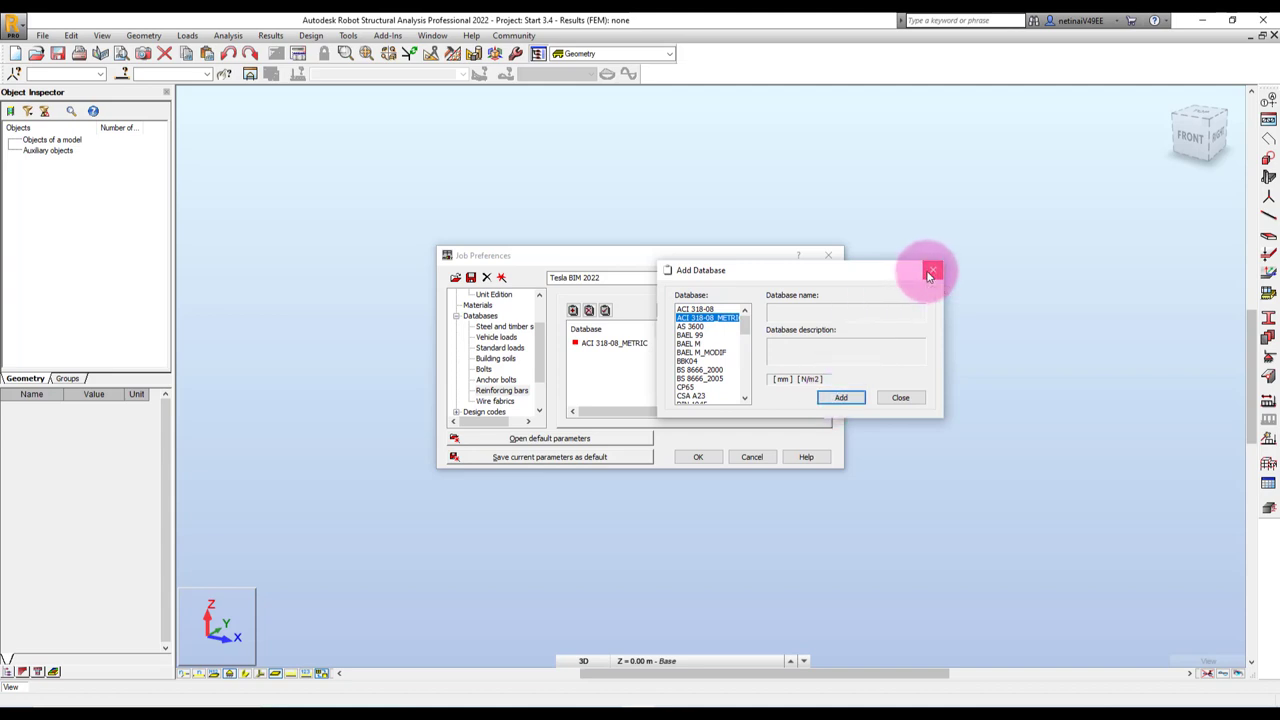
left_click(929, 272)
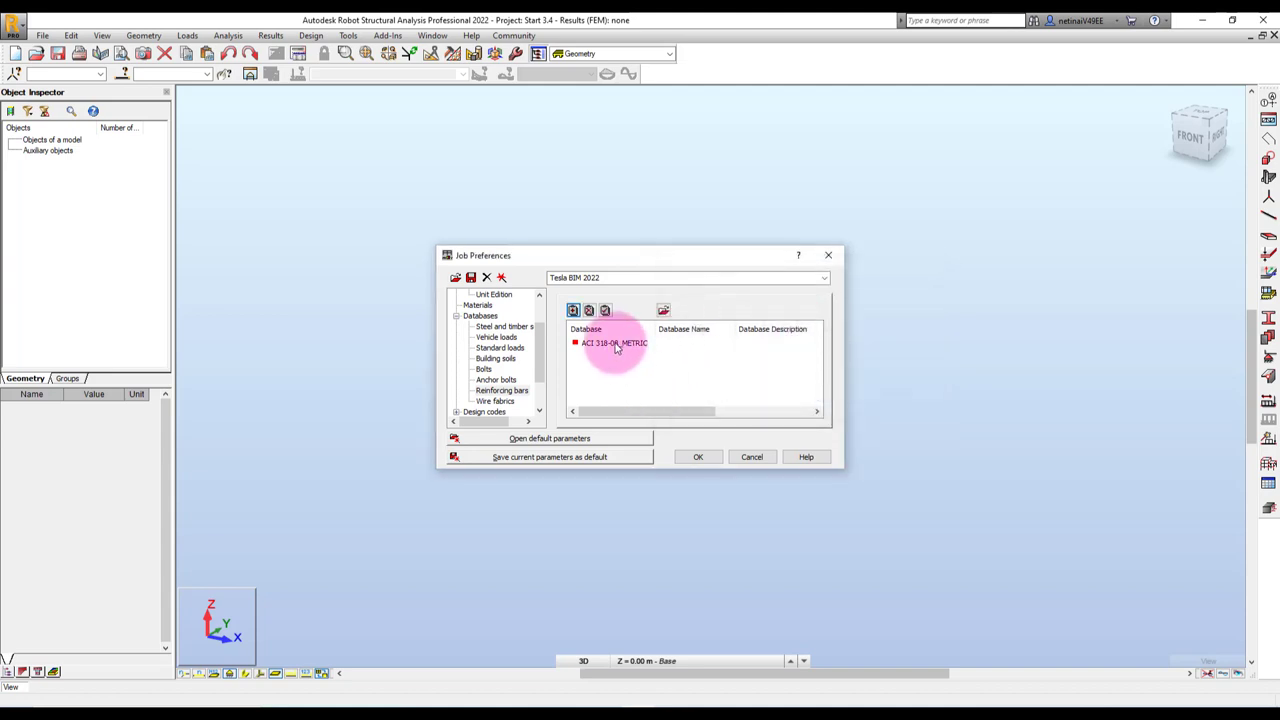
left_click(615, 343)
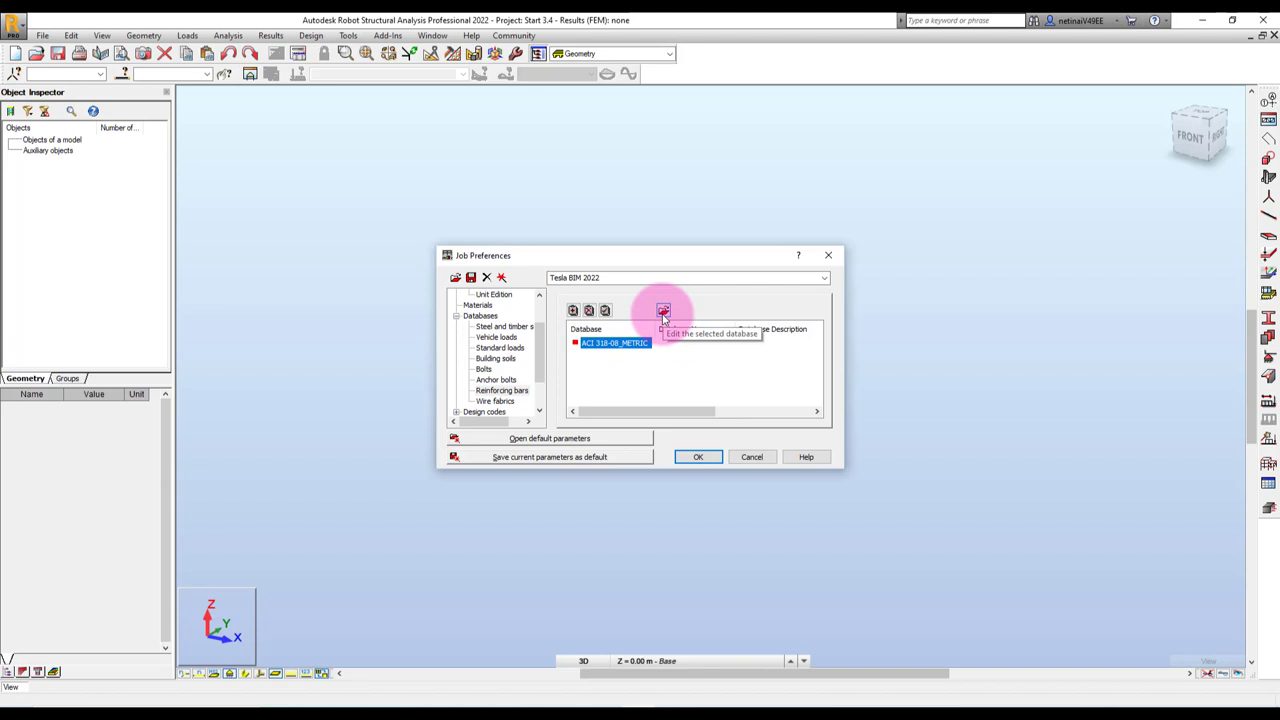
left_click(663, 312)
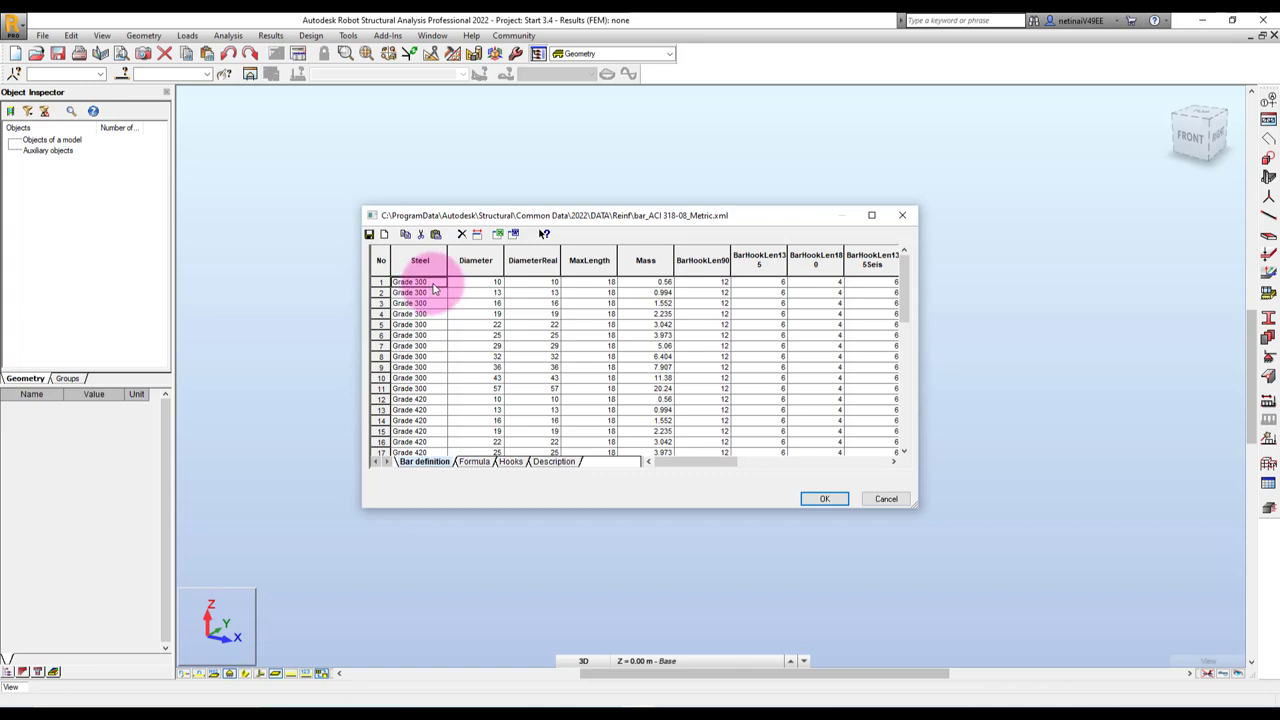
Change bar row 1 to Steel SR24, Diameter 6, DiameterReal 6 and MaxLength 10.
left_click_drag(414, 282, 378, 283)
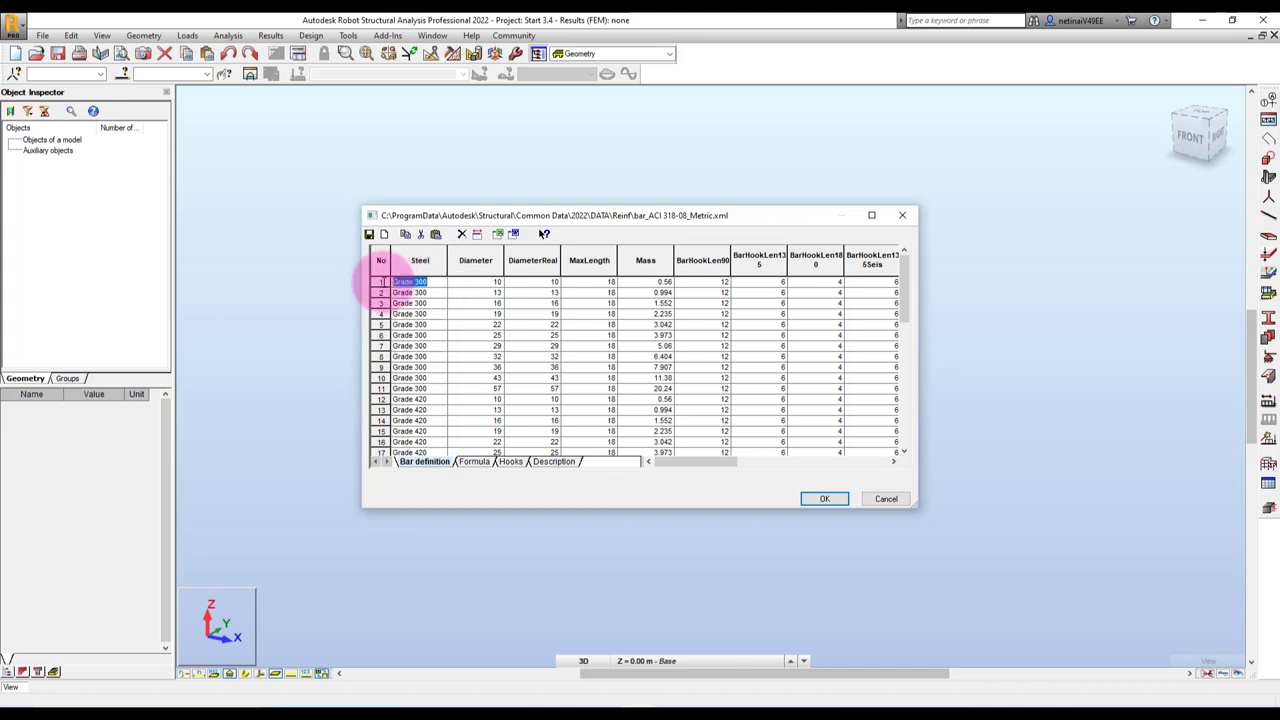
type("SR24")
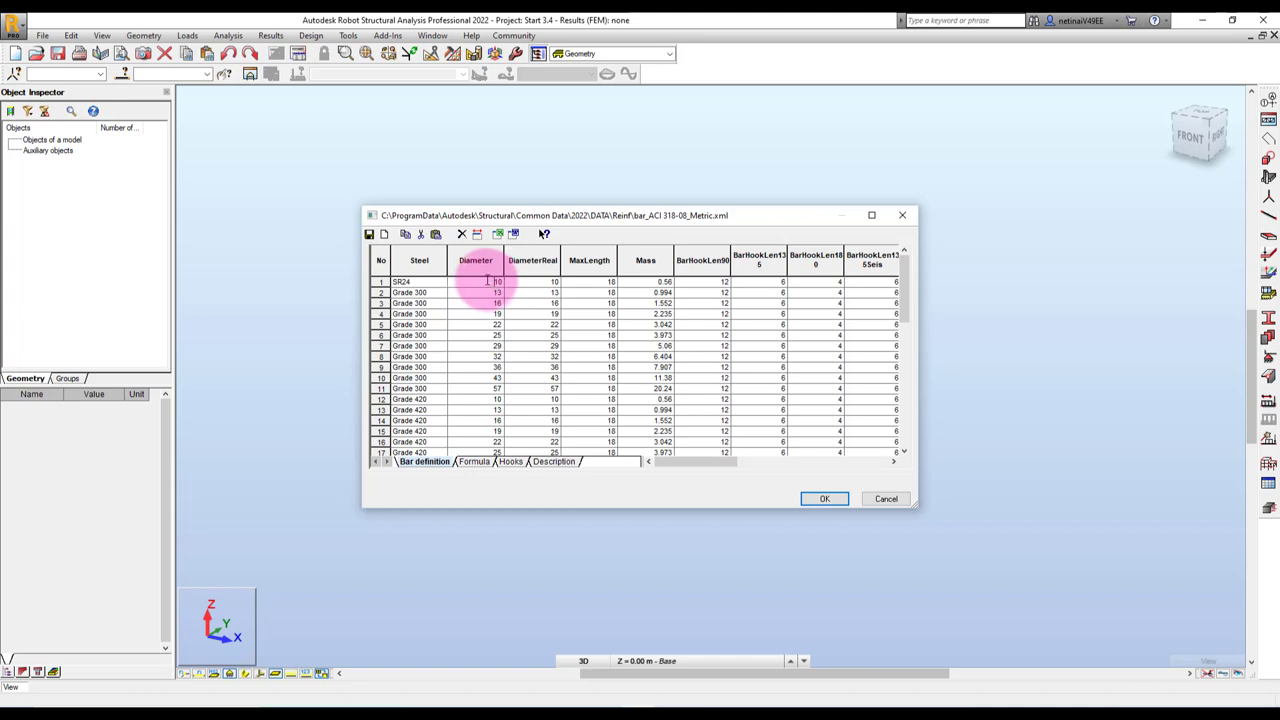
left_click_drag(489, 281, 515, 286)
type("6")
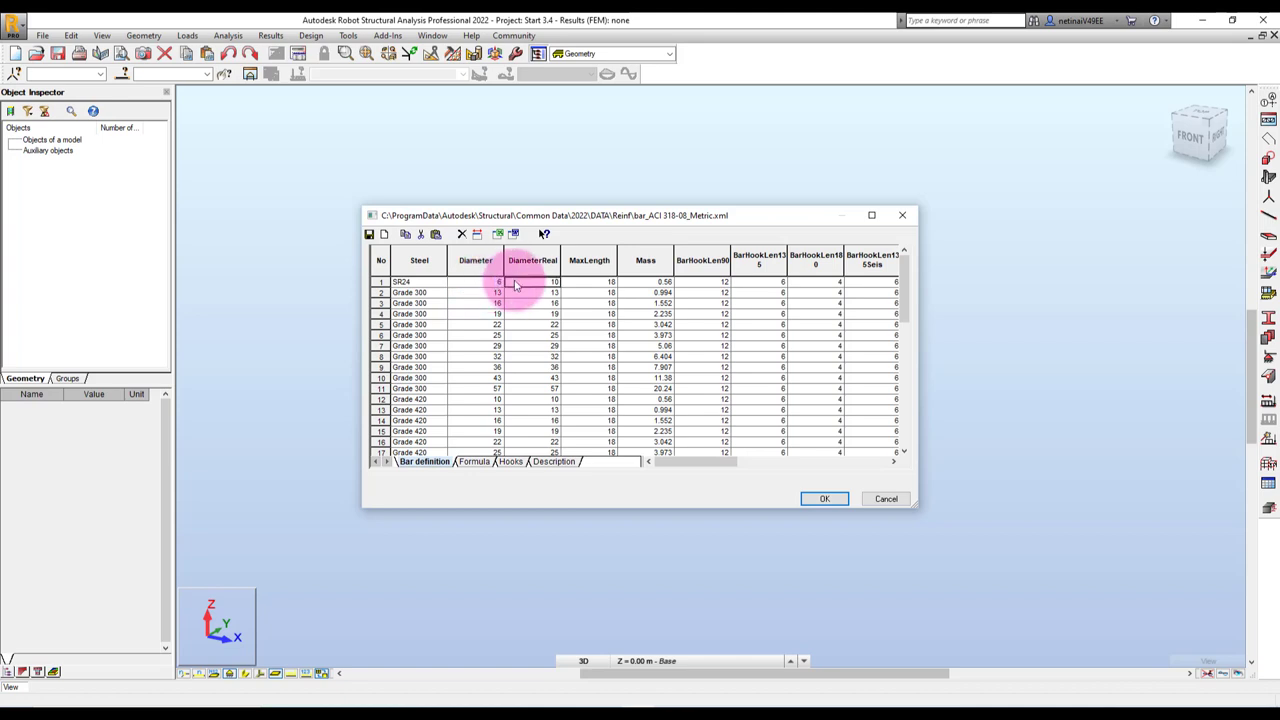
left_click_drag(511, 284, 560, 283)
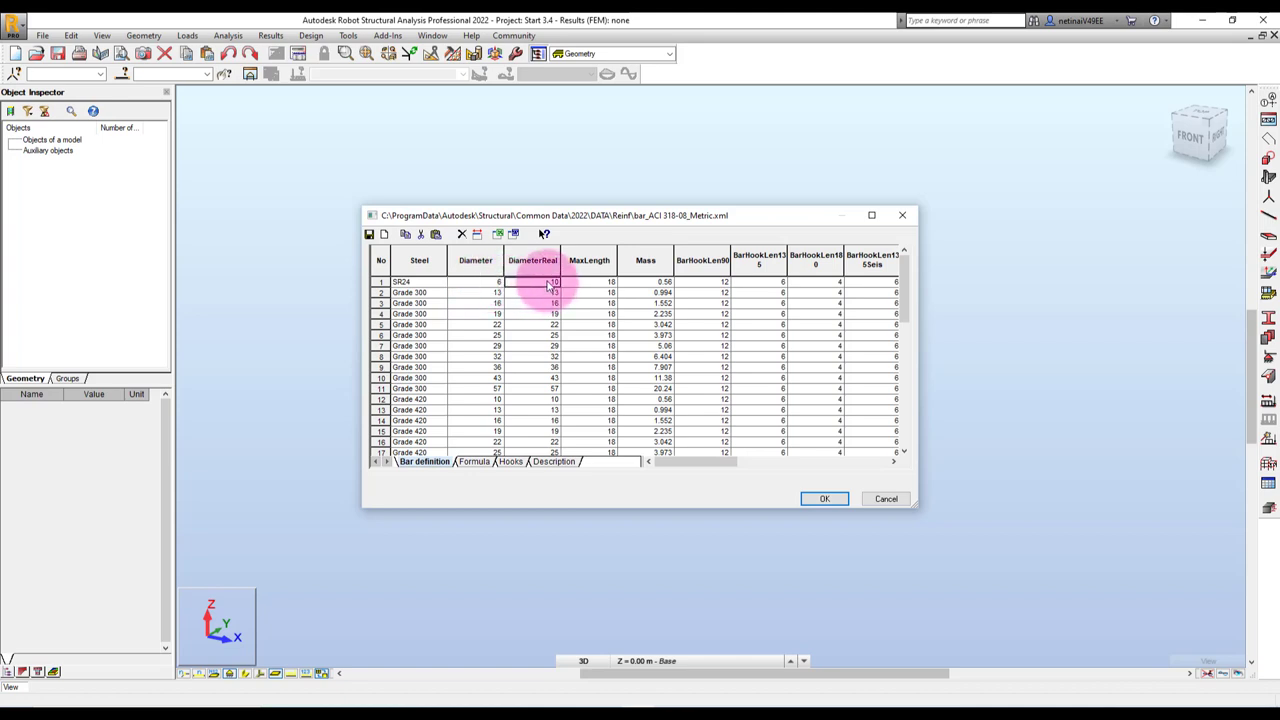
mouse_move(595, 287)
left_mouse_down()
mouse_move(614, 284)
mouse_move(563, 284)
mouse_move(600, 287)
left_mouse_up()
type("10")
left_click(636, 282)
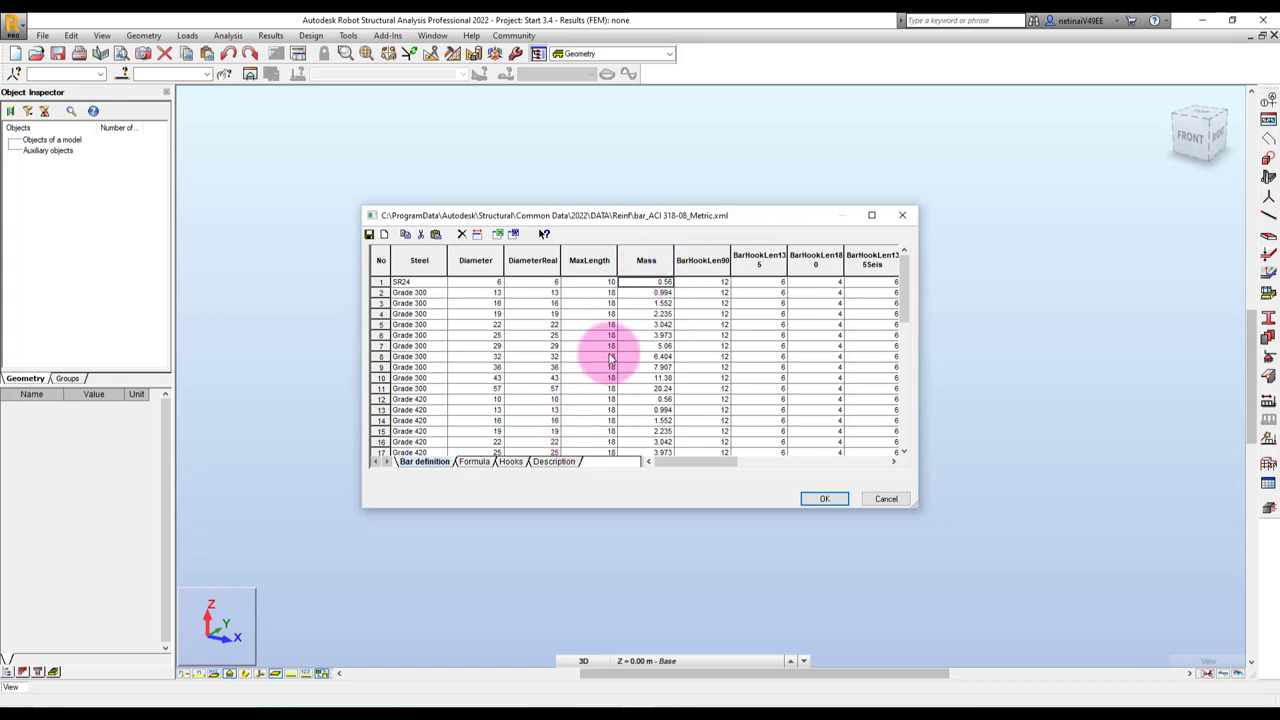
Check the field units, then enlarge and reposition the bar table window to show more columns.
left_click(552, 462)
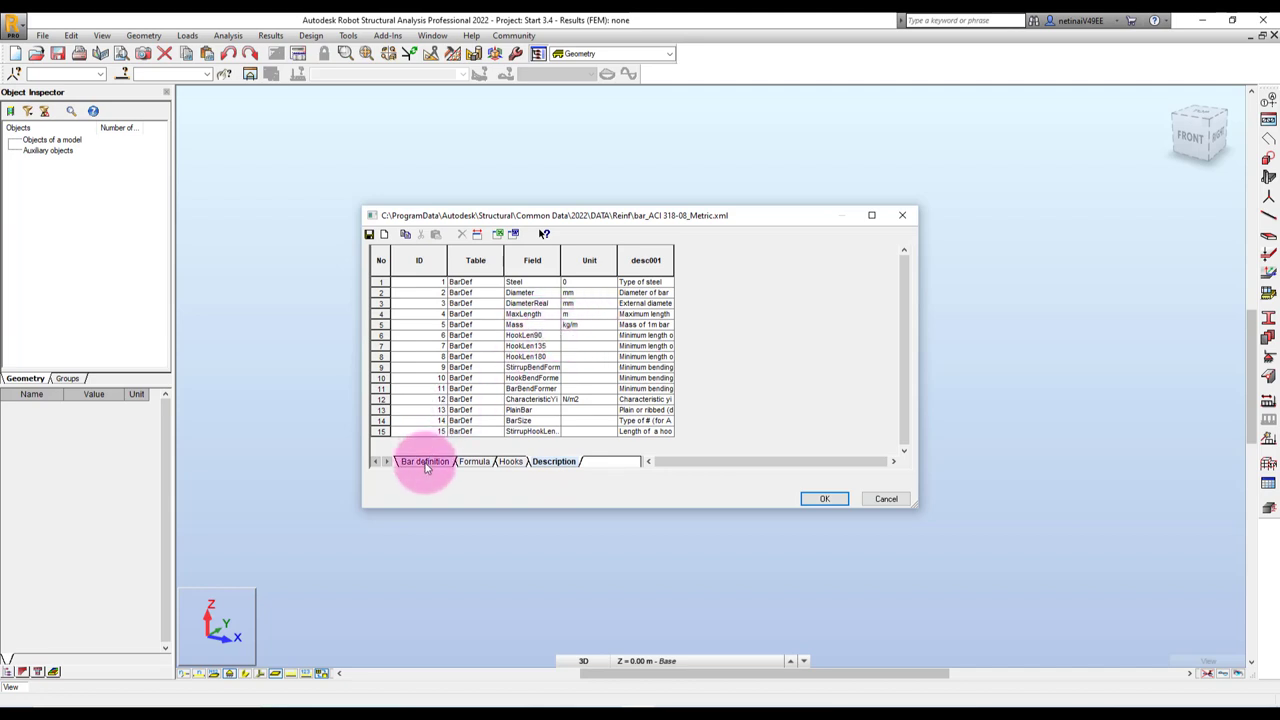
left_click(426, 463)
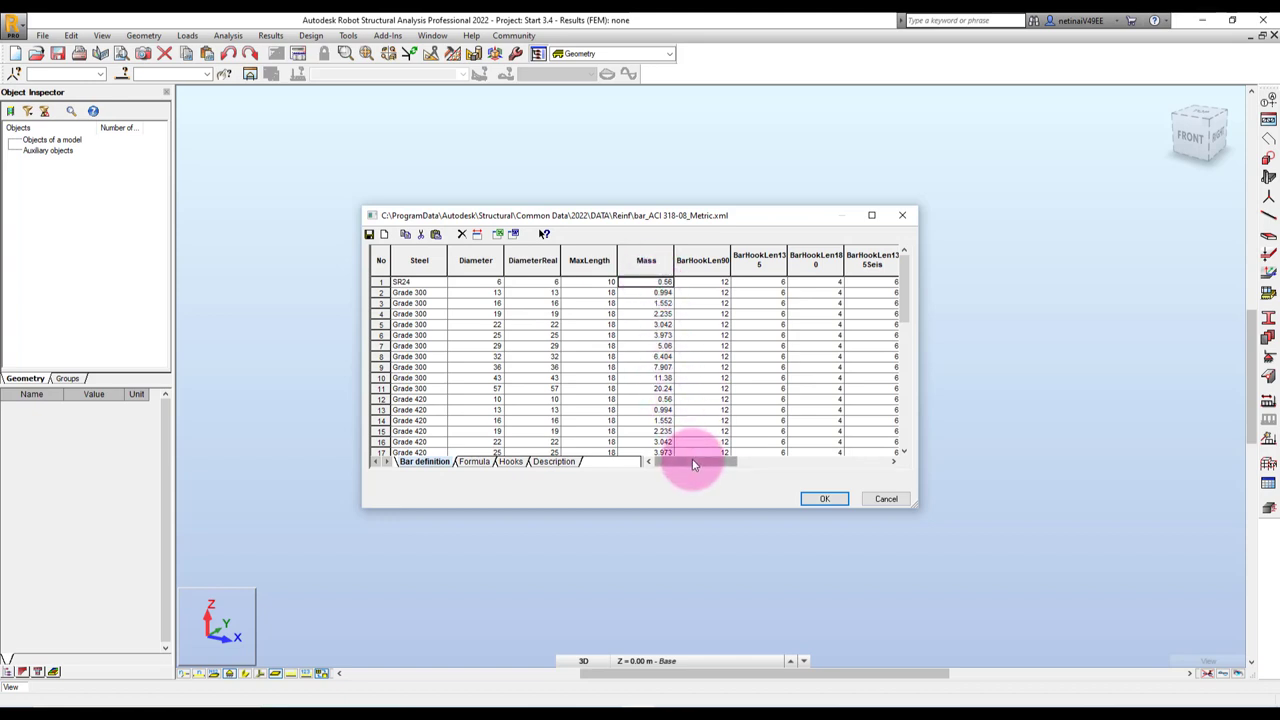
left_click_drag(683, 464, 706, 465)
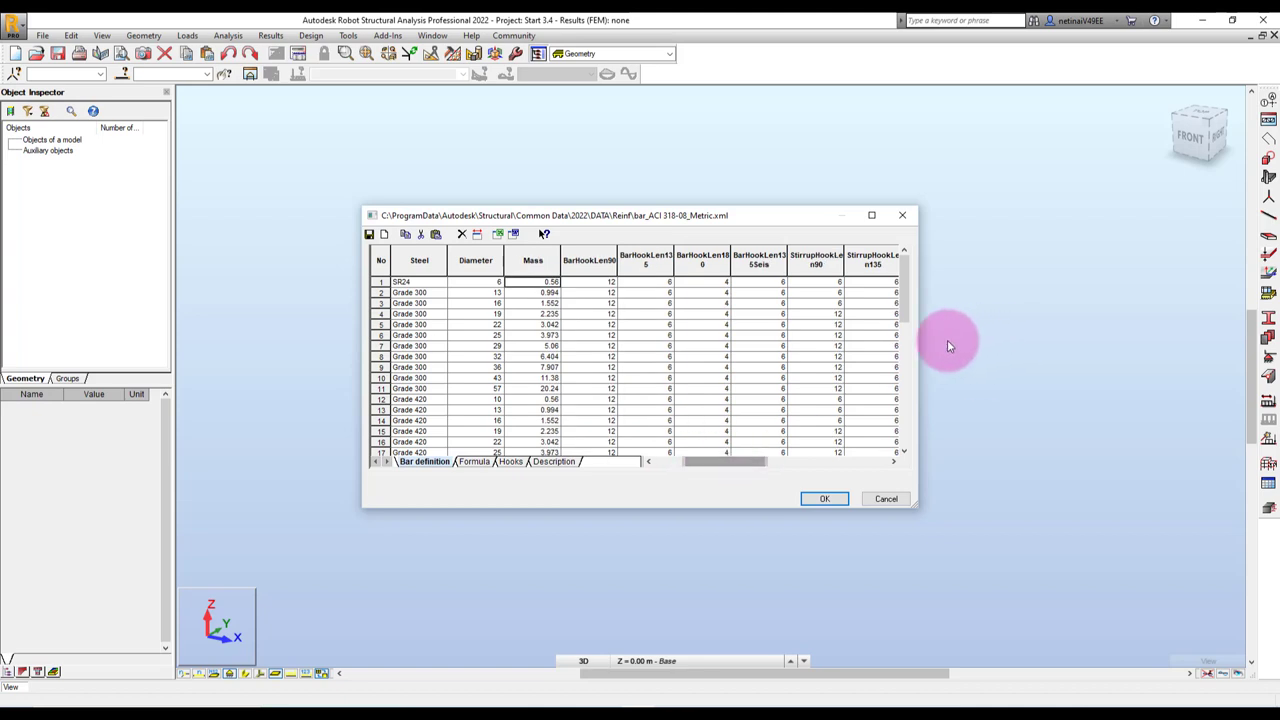
left_click_drag(914, 338, 1110, 347)
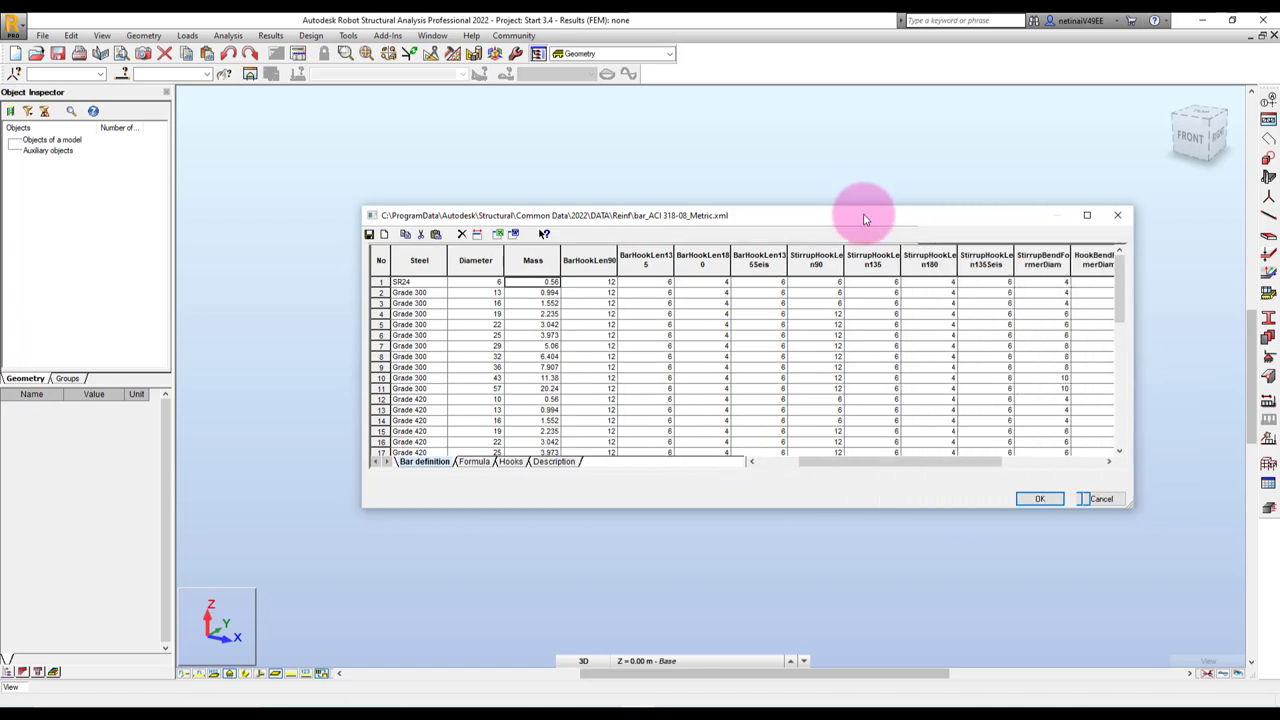
left_click_drag(857, 214, 706, 207)
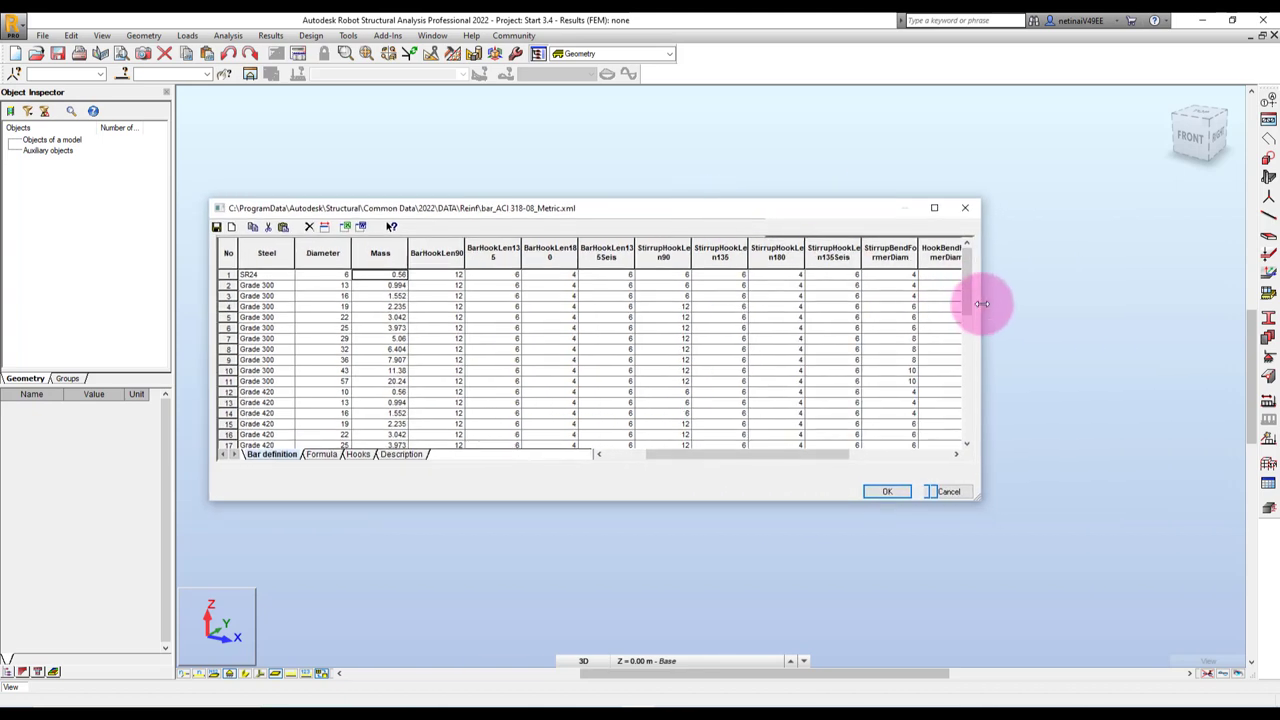
left_click_drag(981, 303, 1080, 303)
left_click_drag(780, 455, 870, 458)
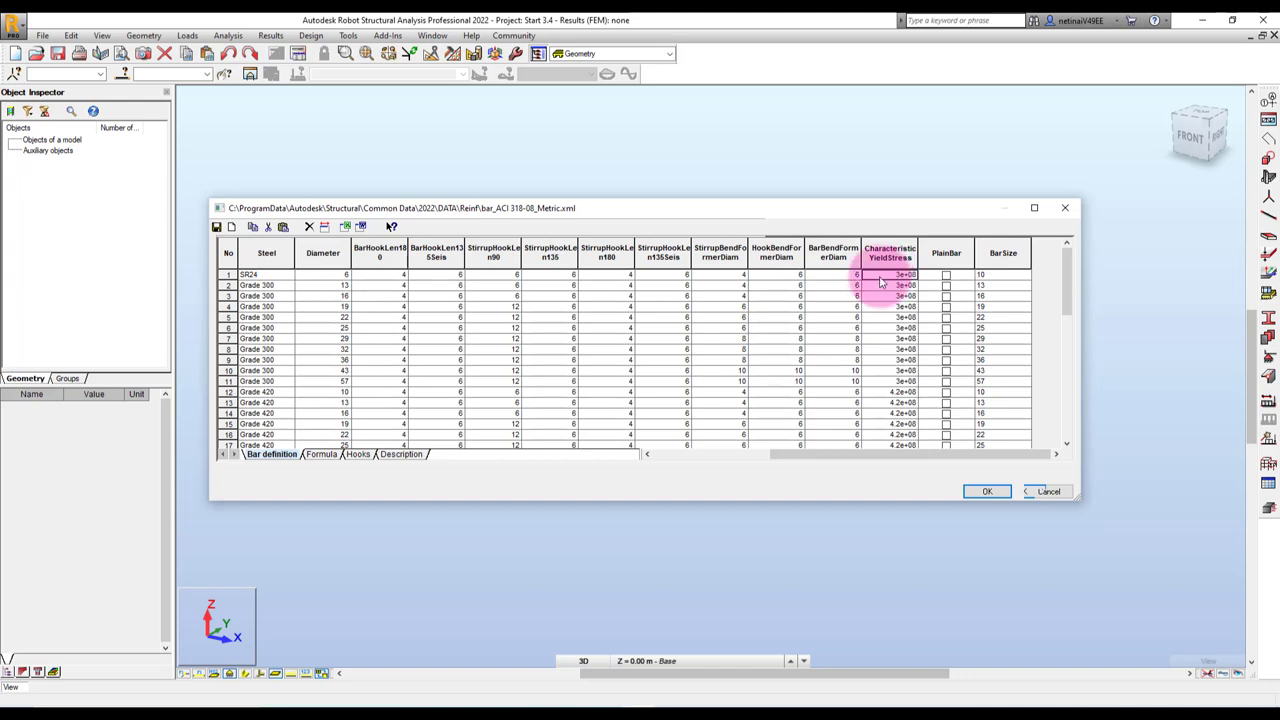
Confirm on the Description tab that CharacteristicYieldStress is in N/m2.
left_click(400, 455)
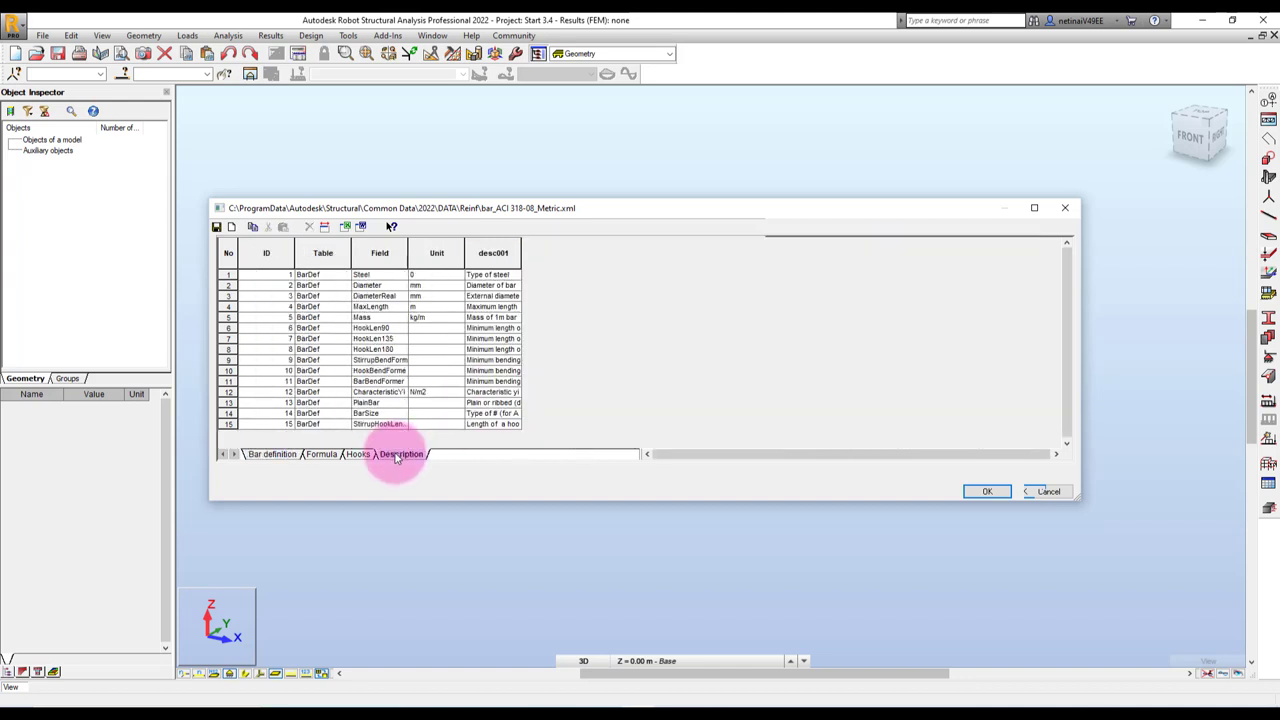
double_click(418, 396)
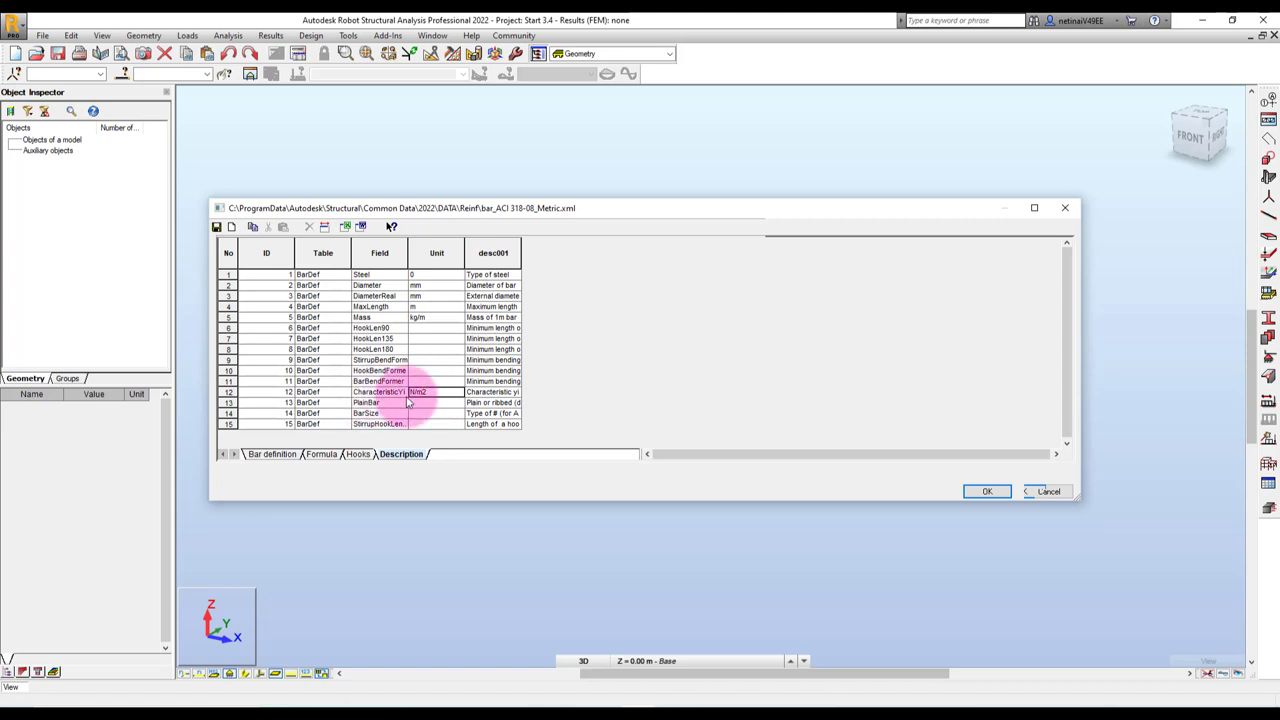
left_click(275, 455)
left_click(890, 274)
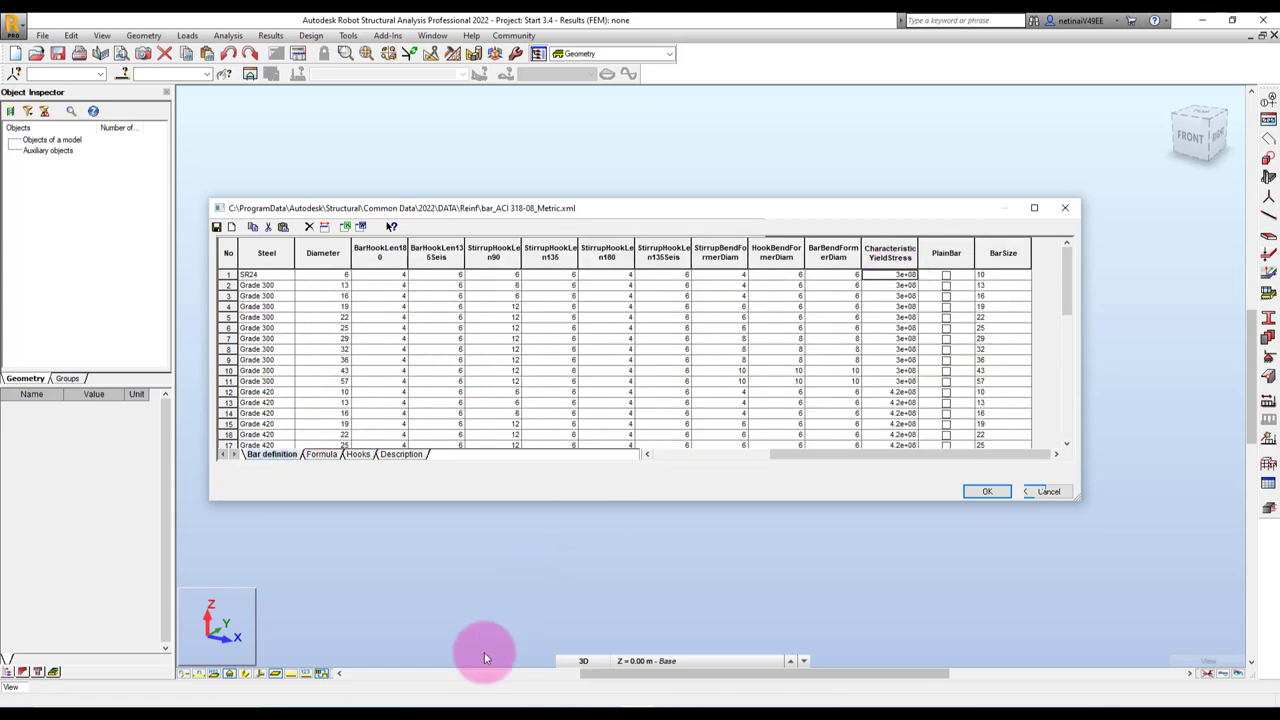
Search the web for 'ksc to n/m2' in a new browser tab.
left_click(498, 700)
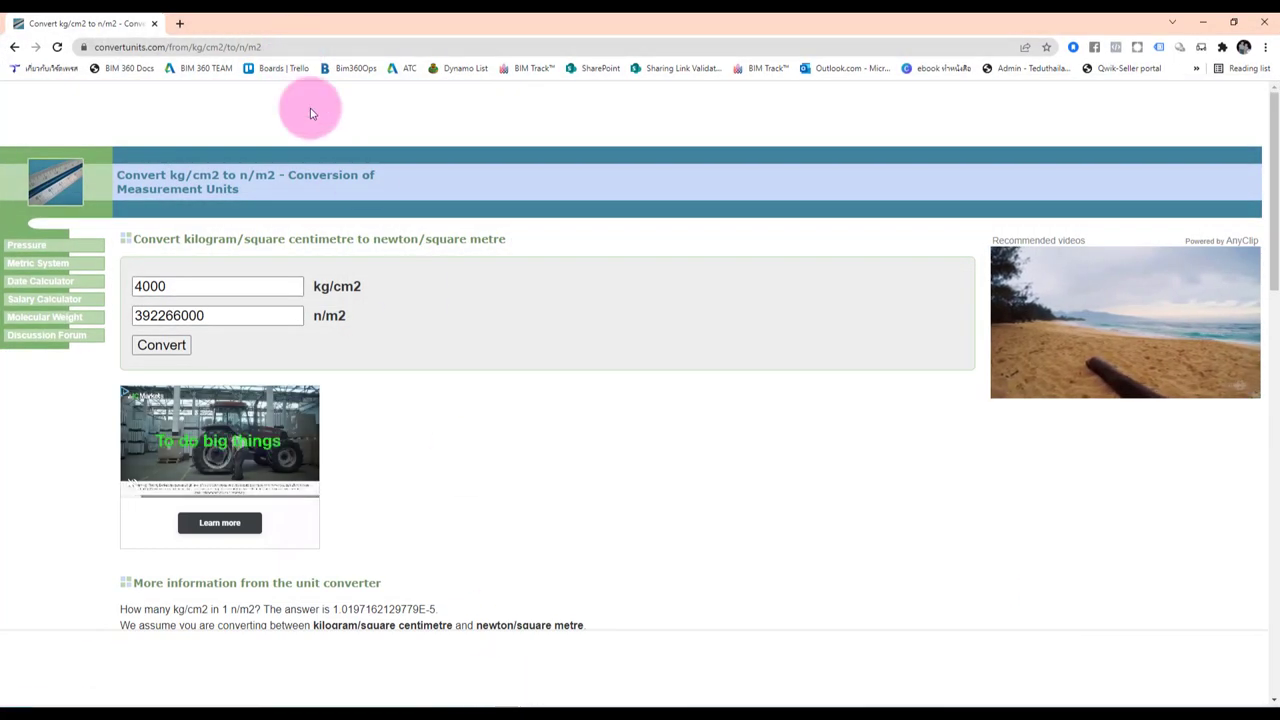
left_click(179, 23)
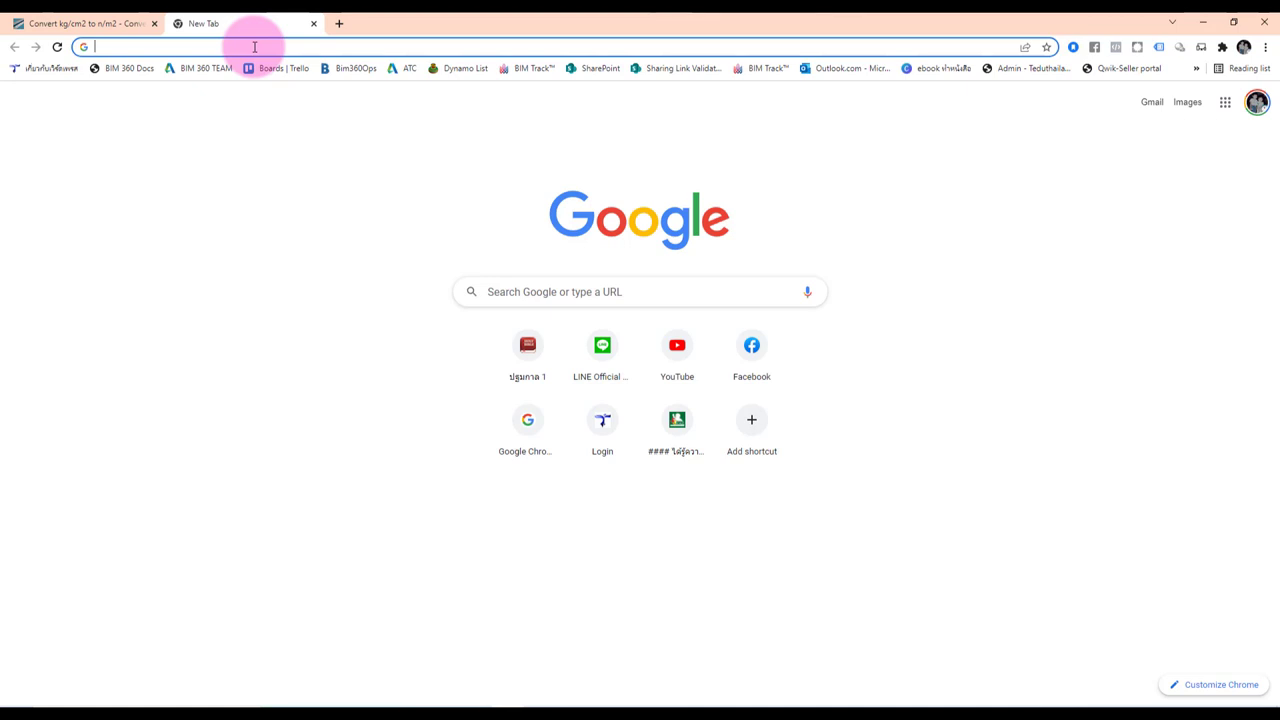
type("k")
key("BackSpace")
type("ksc to ")
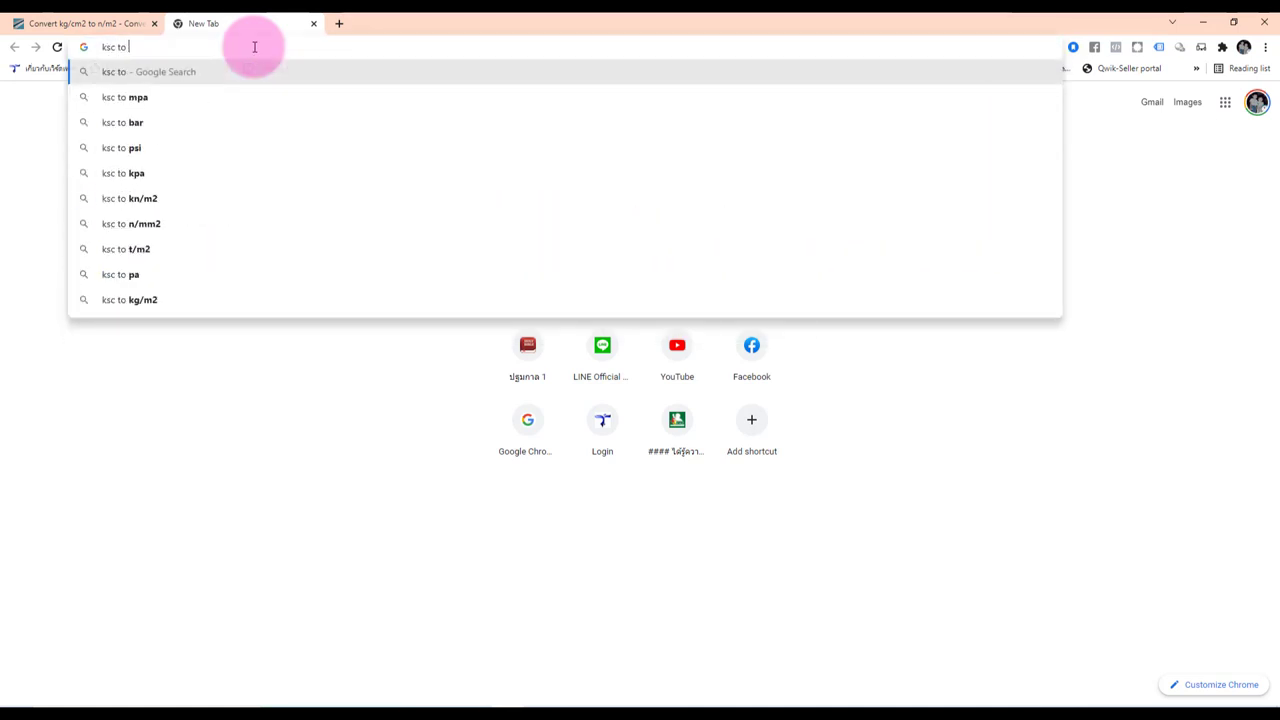
type("n/")
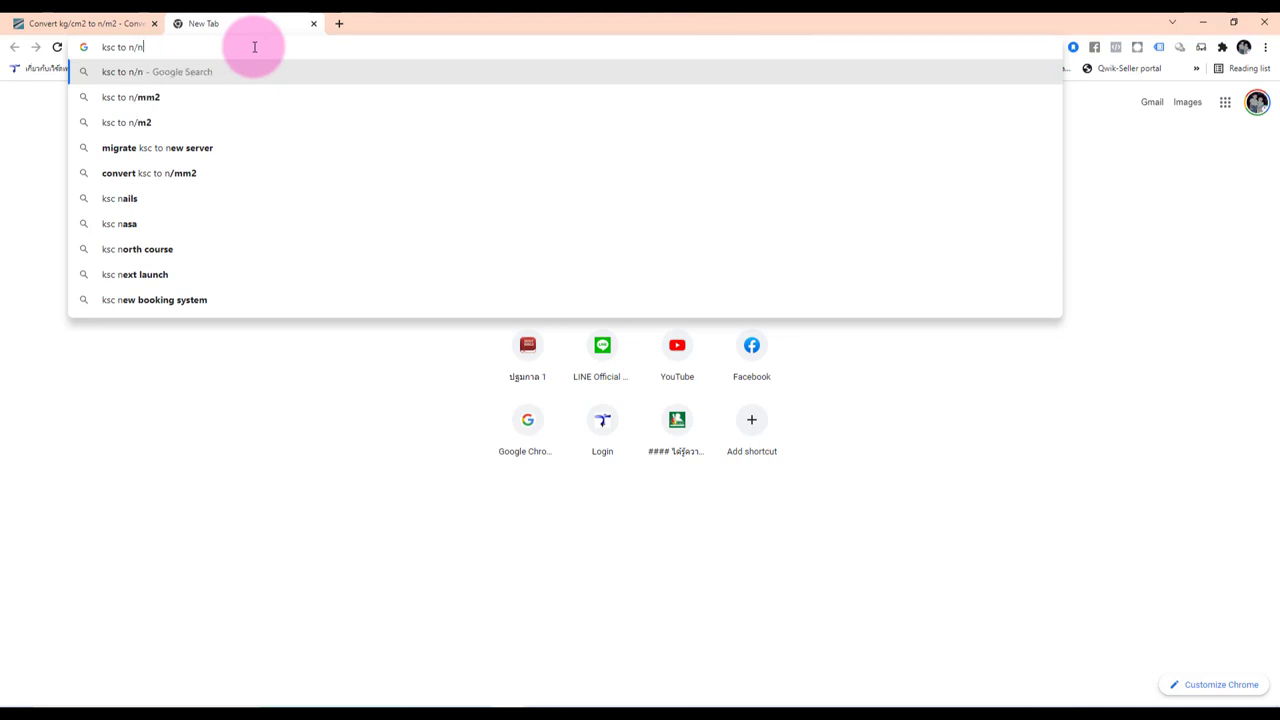
type("m")
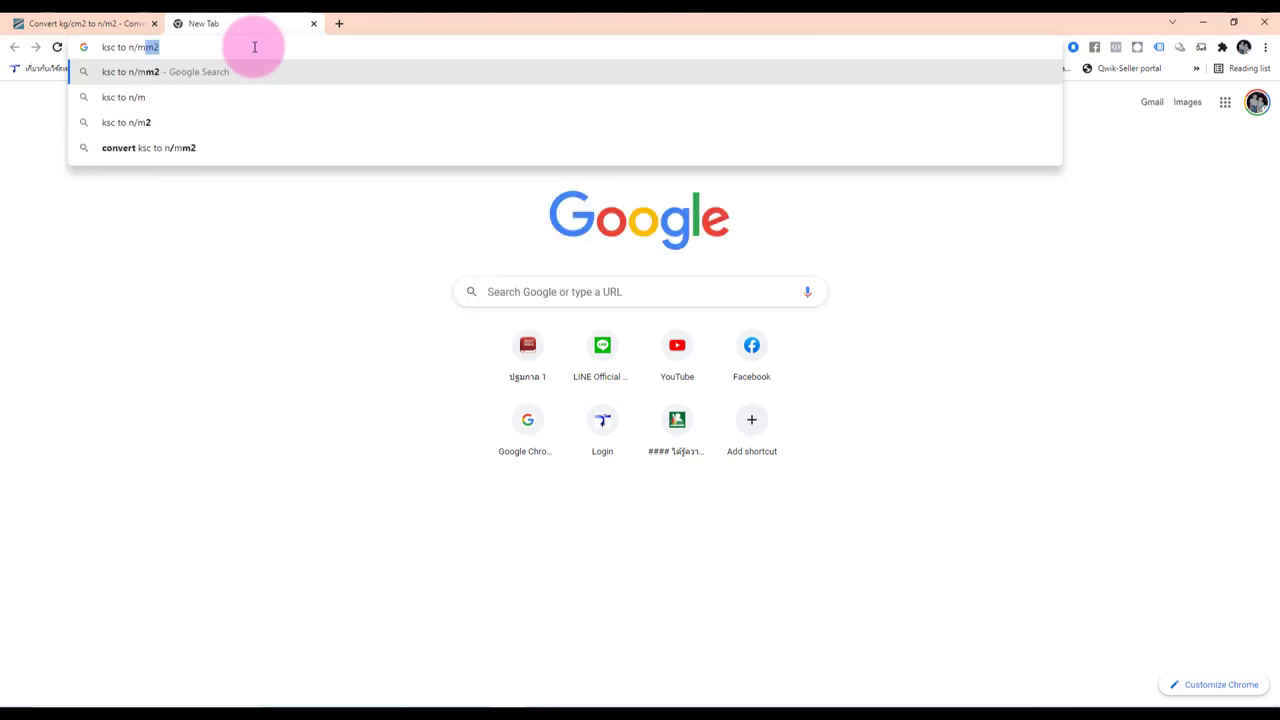
key("BackSpace")
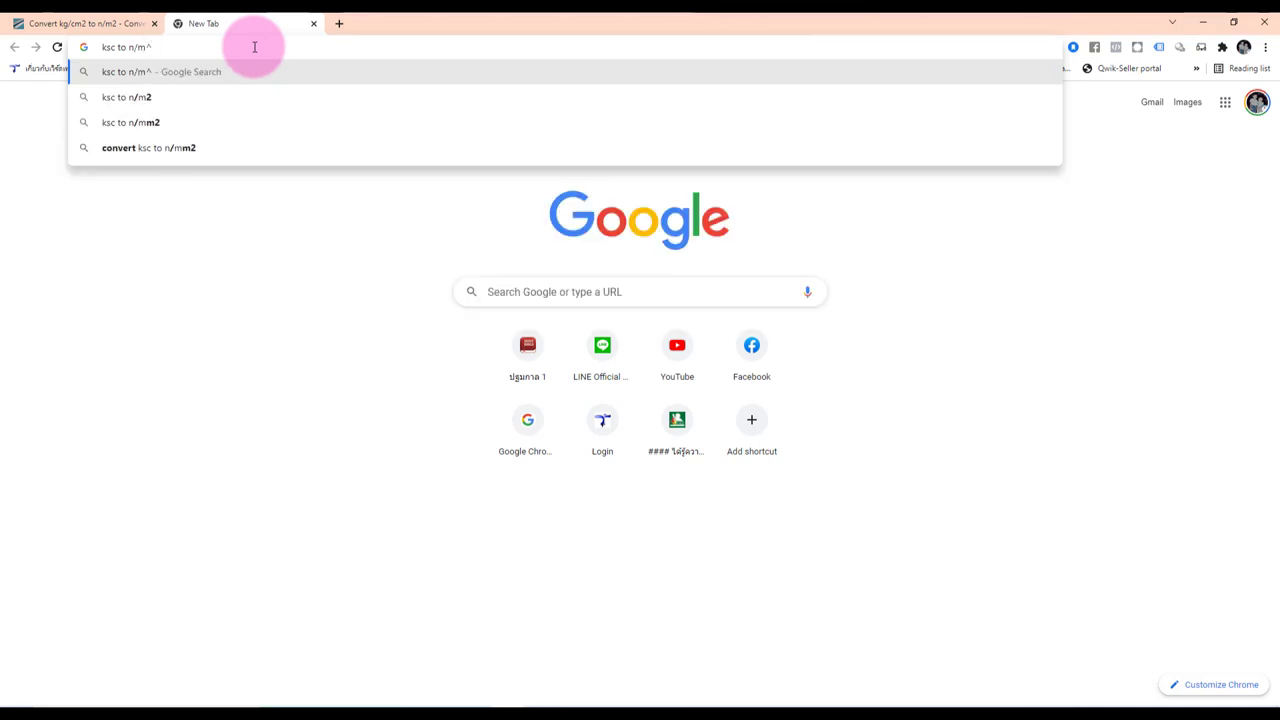
type("2")
left_click(291, 70)
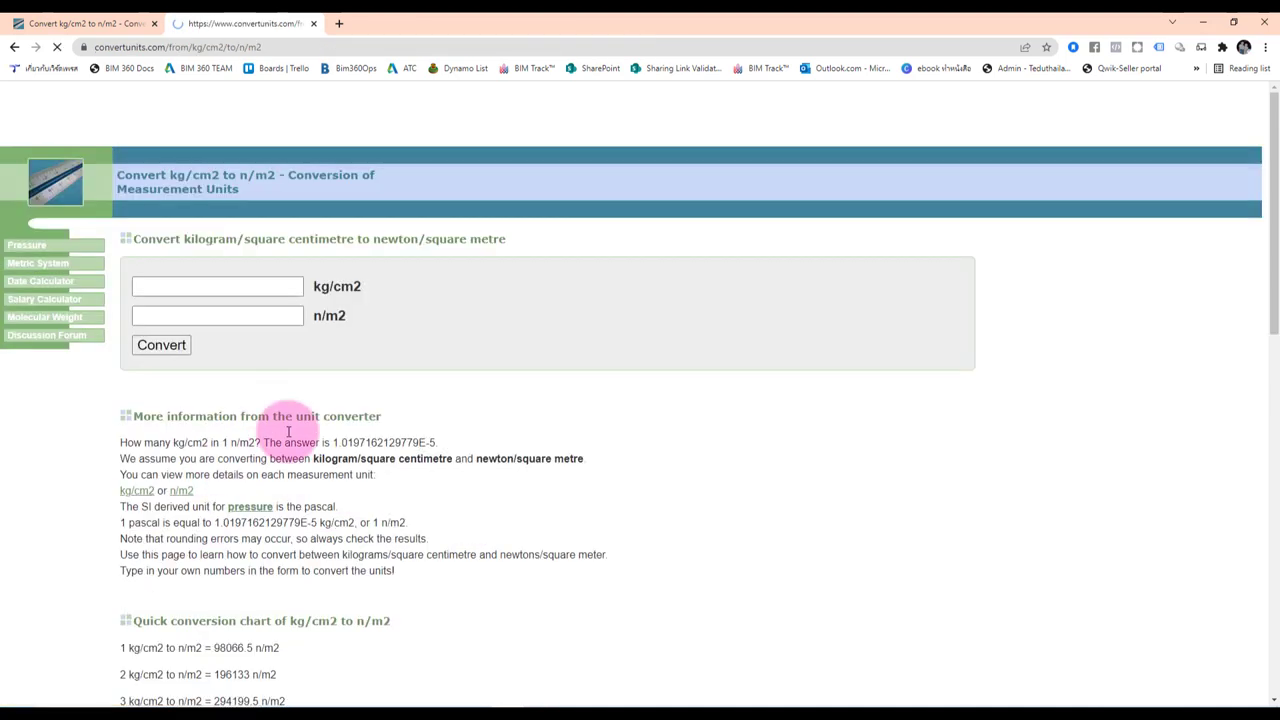
Convert 2400 kg/cm2 to 235359600 N/m2 on convertunits.com, then minimize Chrome.
left_click(200, 285)
type("24")
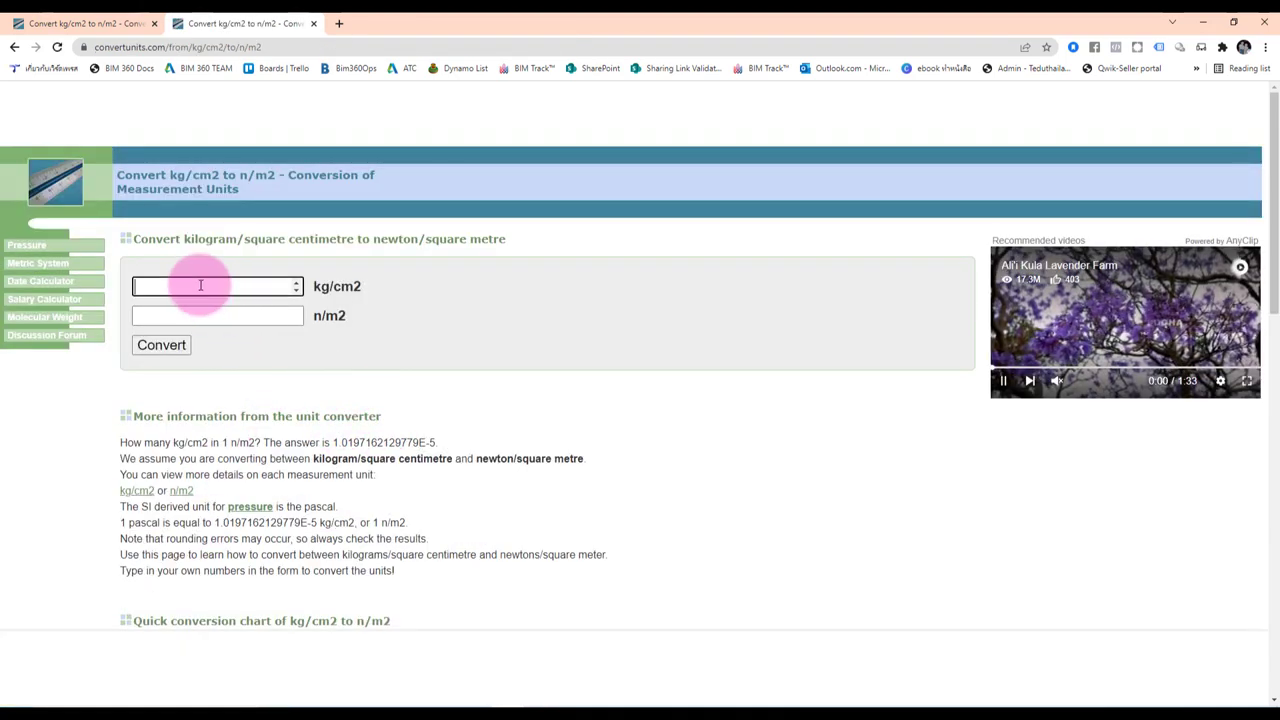
type("00")
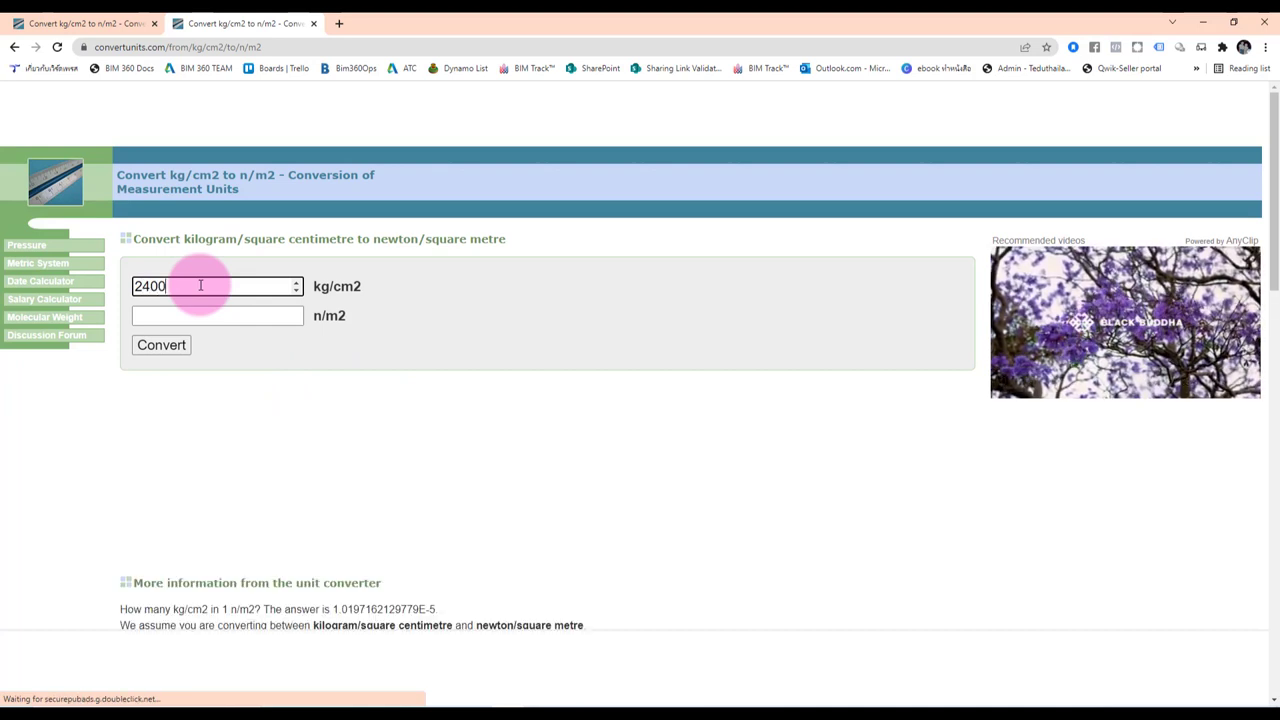
left_click(162, 349)
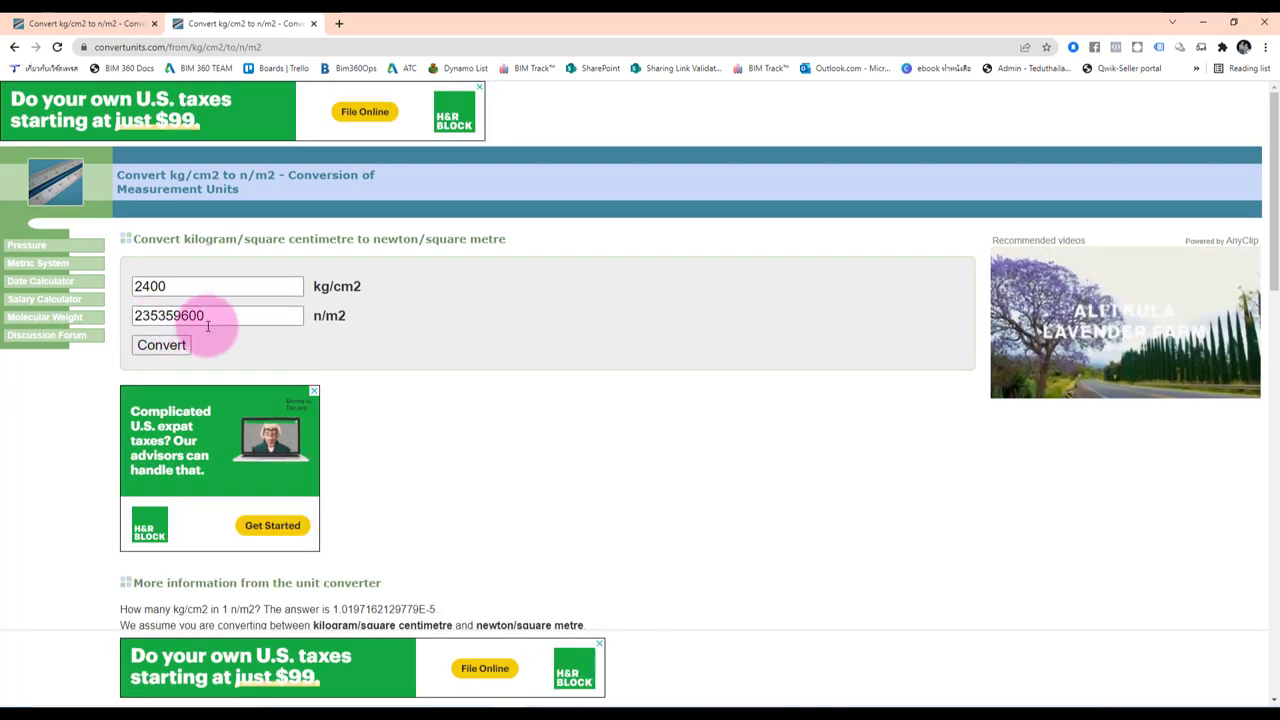
left_click_drag(147, 325, 143, 323)
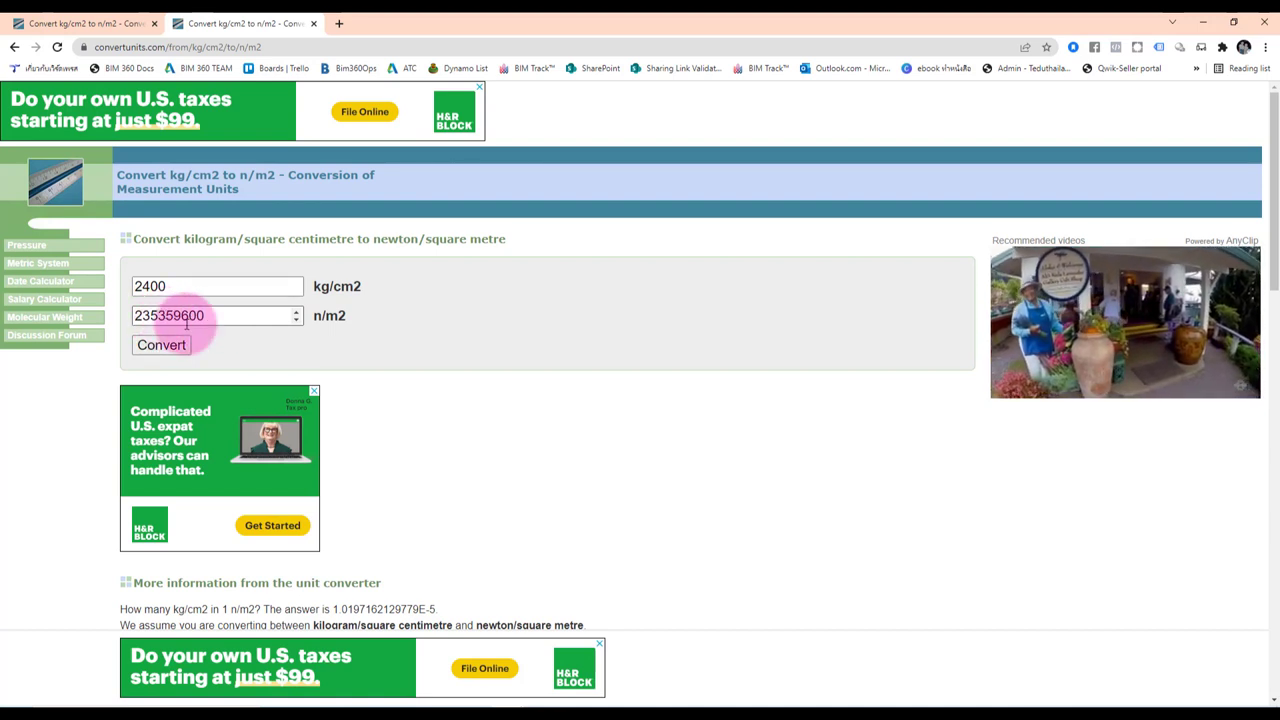
left_click(1203, 21)
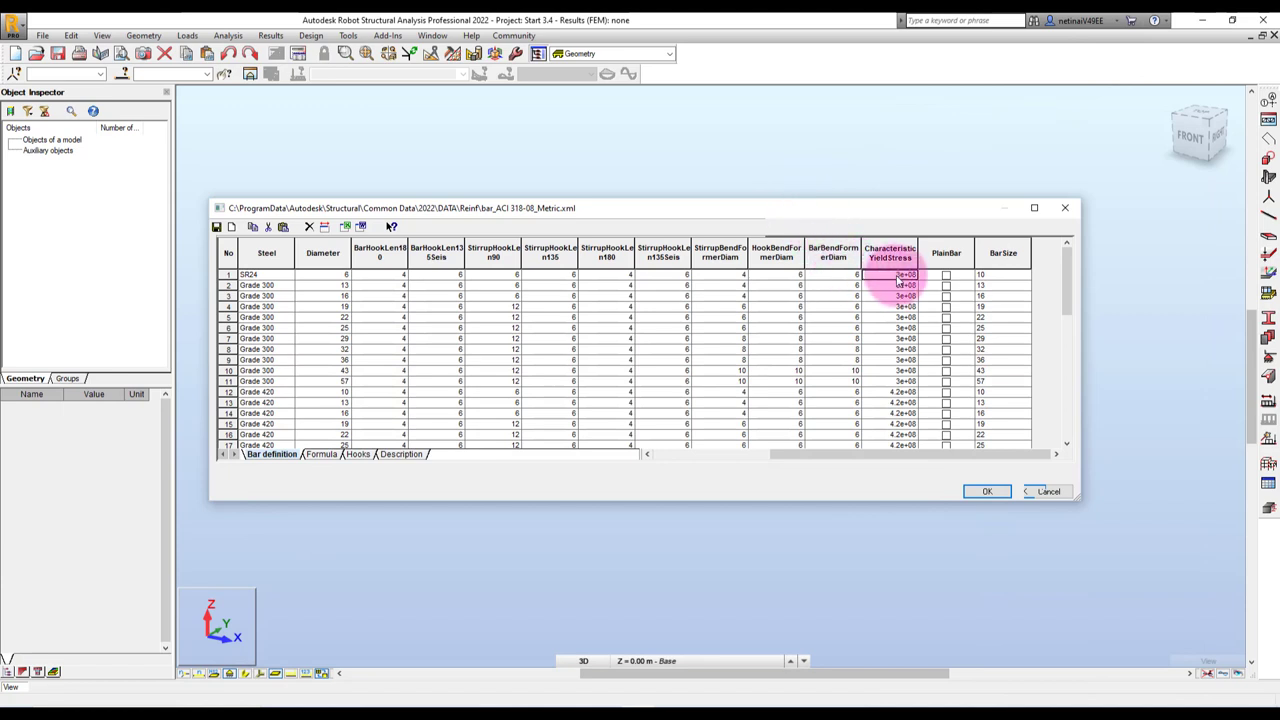
Change row 1's yield stress from 3e+08 to 2.35e+08 and its bar size from 10 to 6.
left_click(910, 275)
left_click_drag(897, 276, 945, 278)
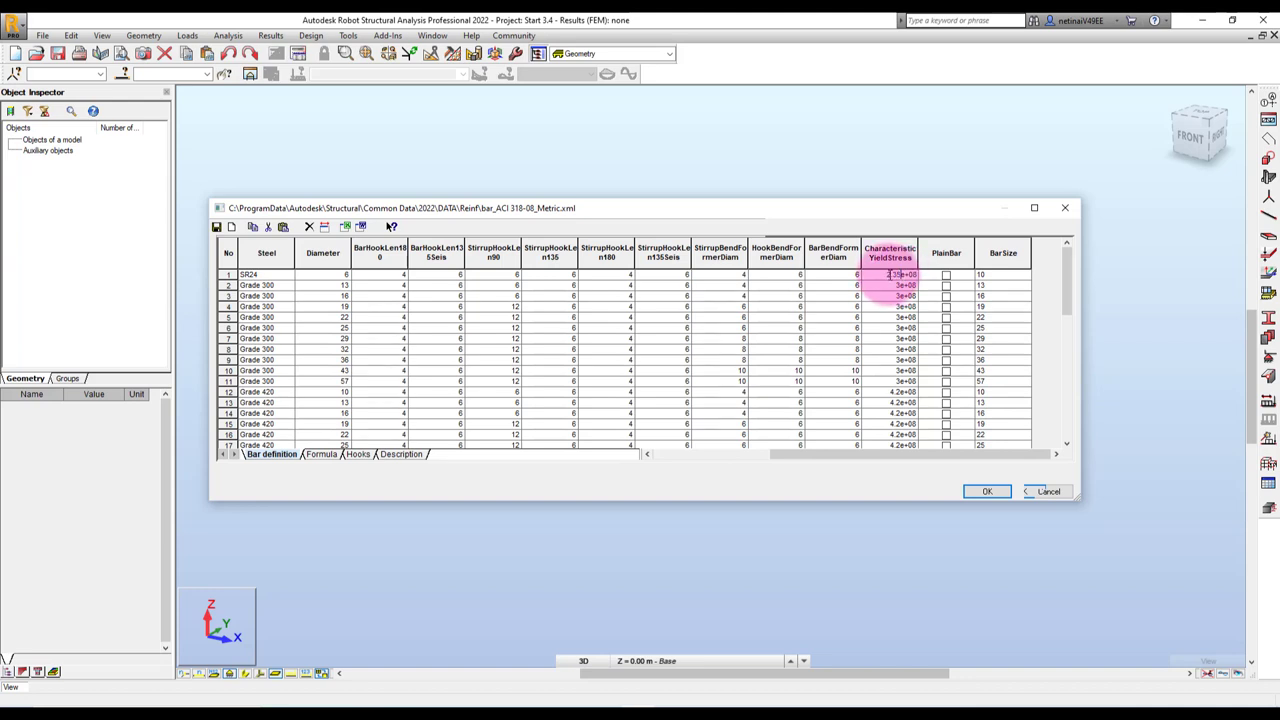
left_click(1010, 277)
type("6")
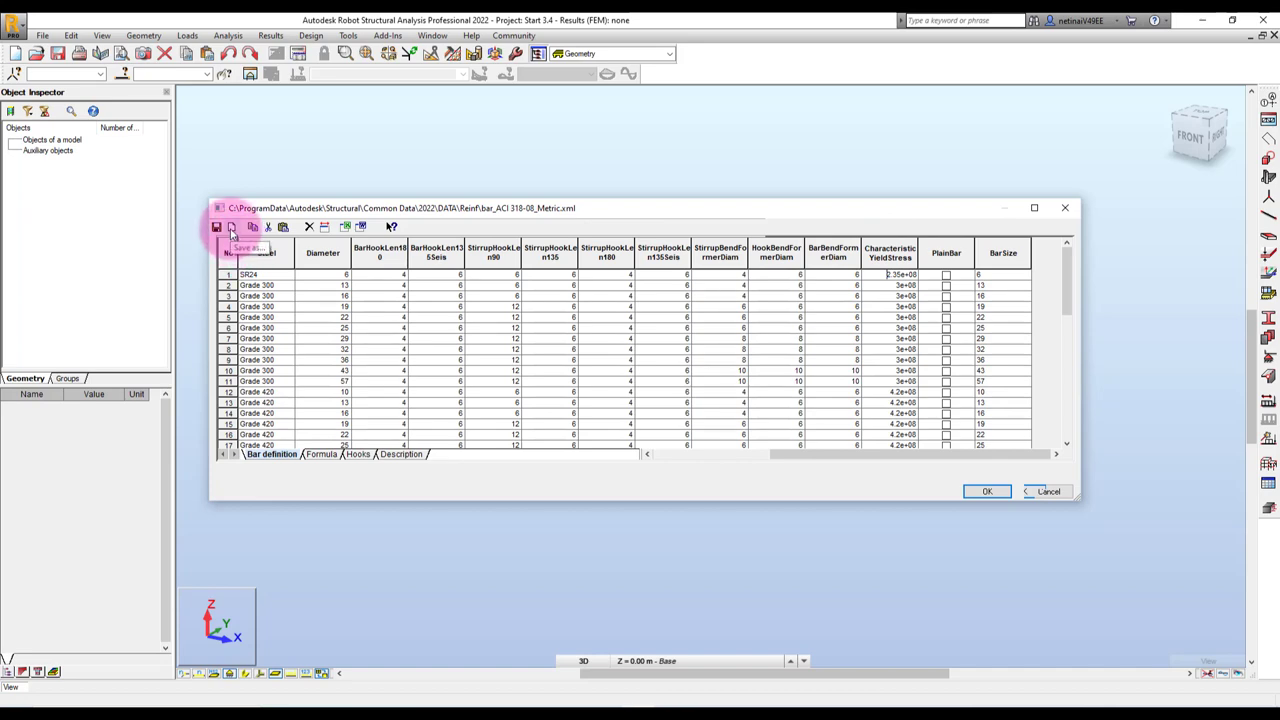
Start saving the bar table under a new name, browsing to This PC > Local Disk (C:).
left_click(231, 228)
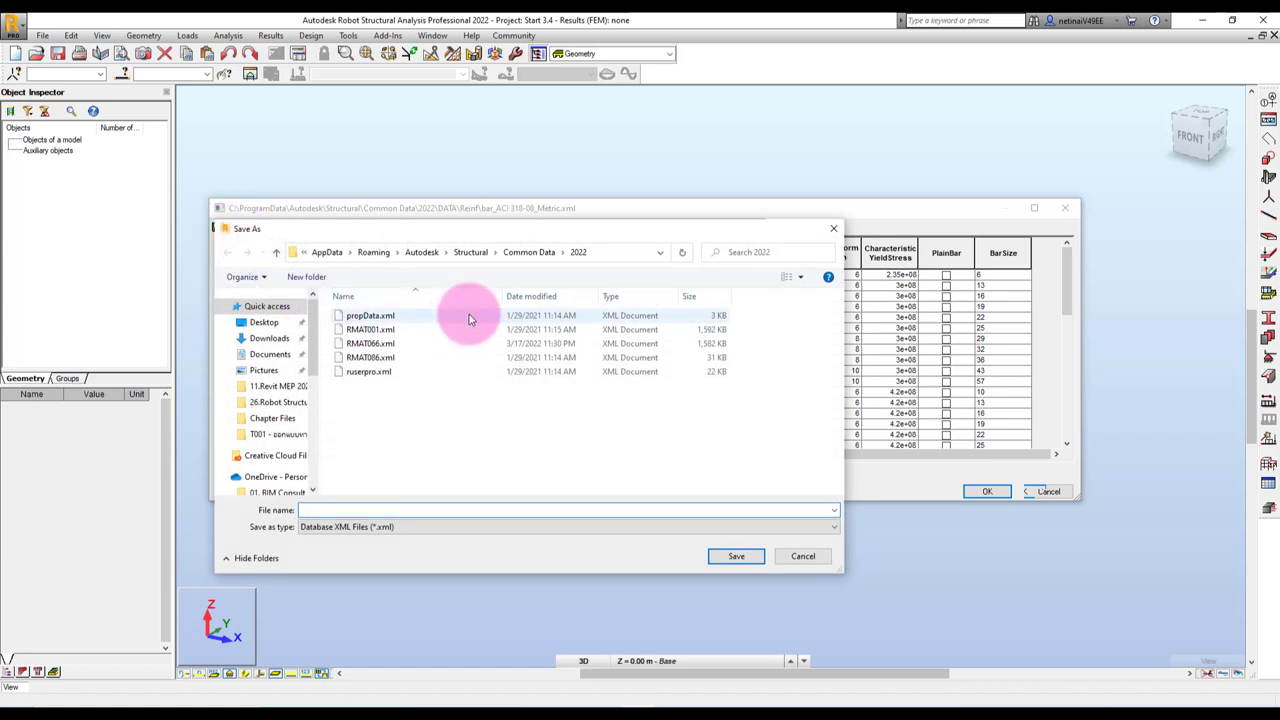
scroll(300, 385, "down", 2)
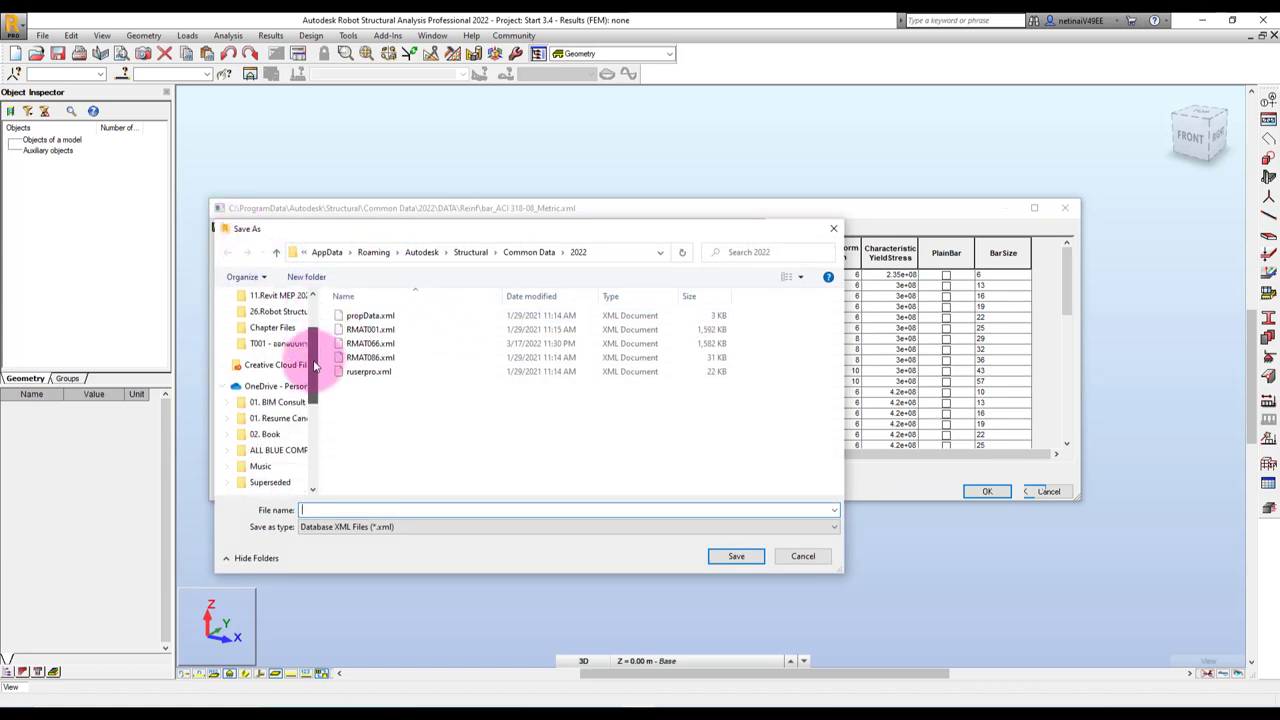
scroll(305, 378, "down", 1)
scroll(315, 390, "down", 1)
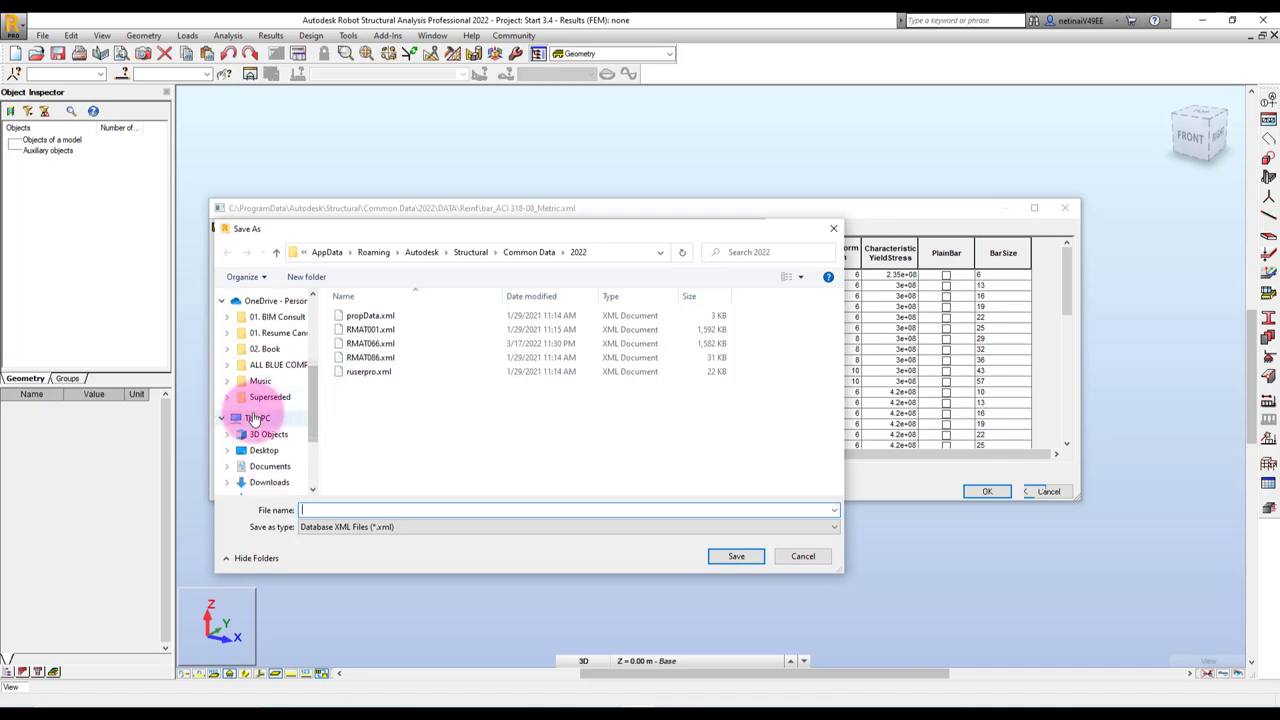
left_click(256, 417)
double_click(420, 448)
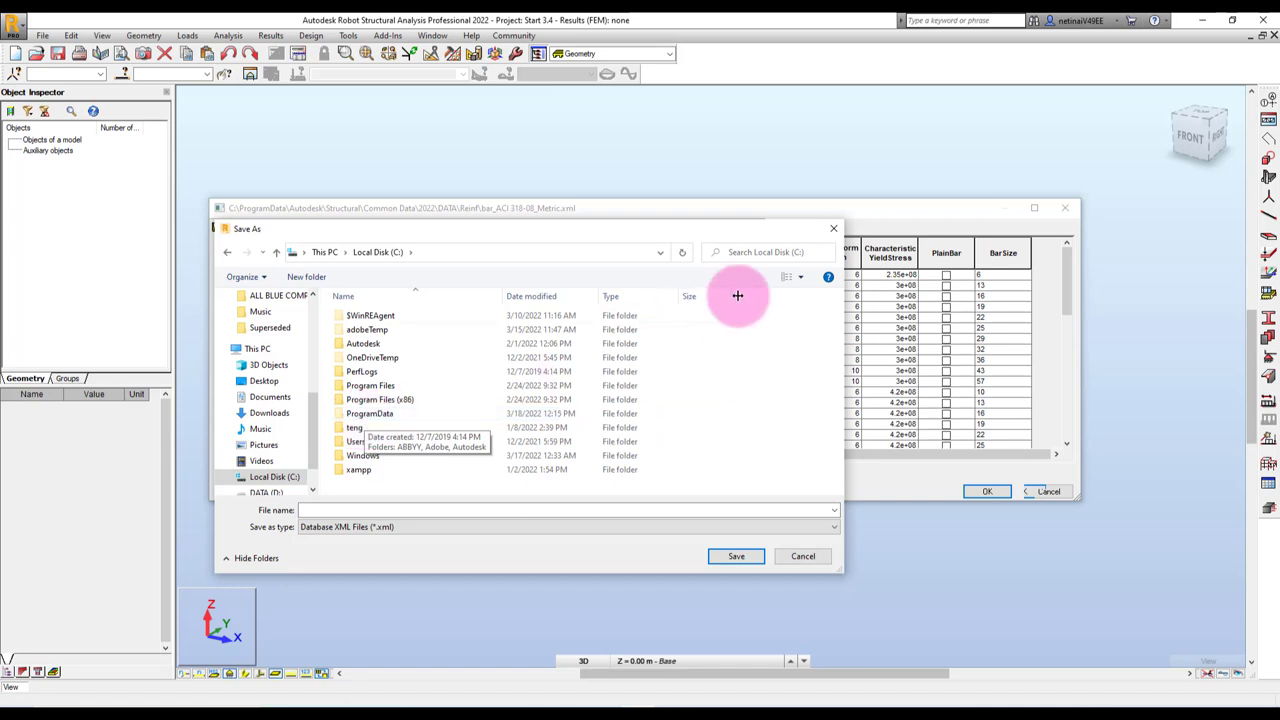
left_click(797, 277)
Open This PC from Windows search and browse to Local Disk (C:) in File Explorer.
left_click(725, 285)
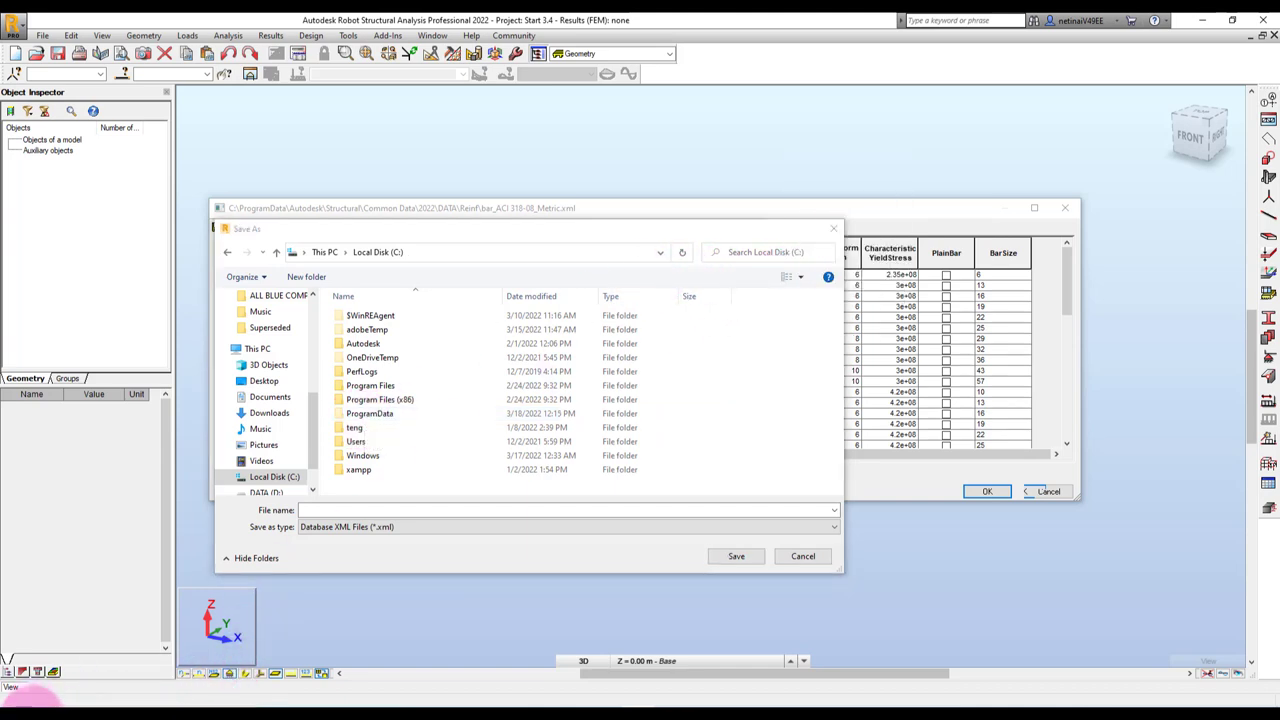
left_click(68, 705)
type("this pc")
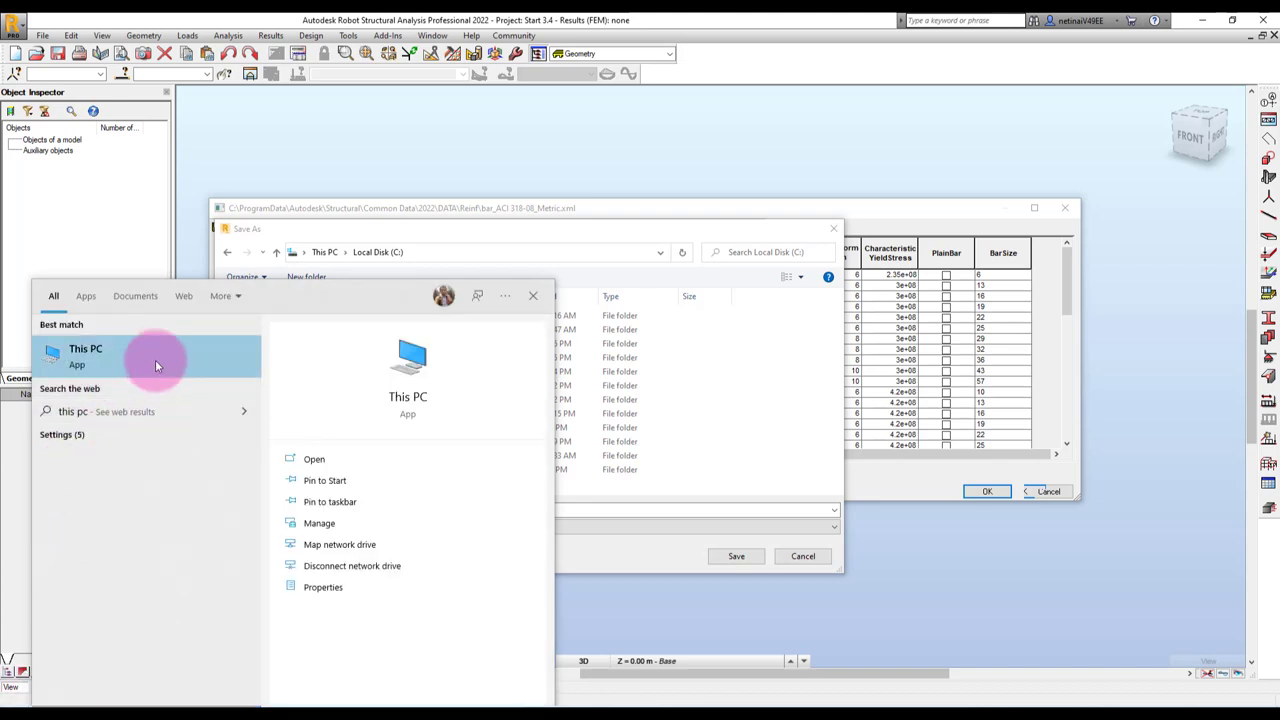
left_click(157, 357)
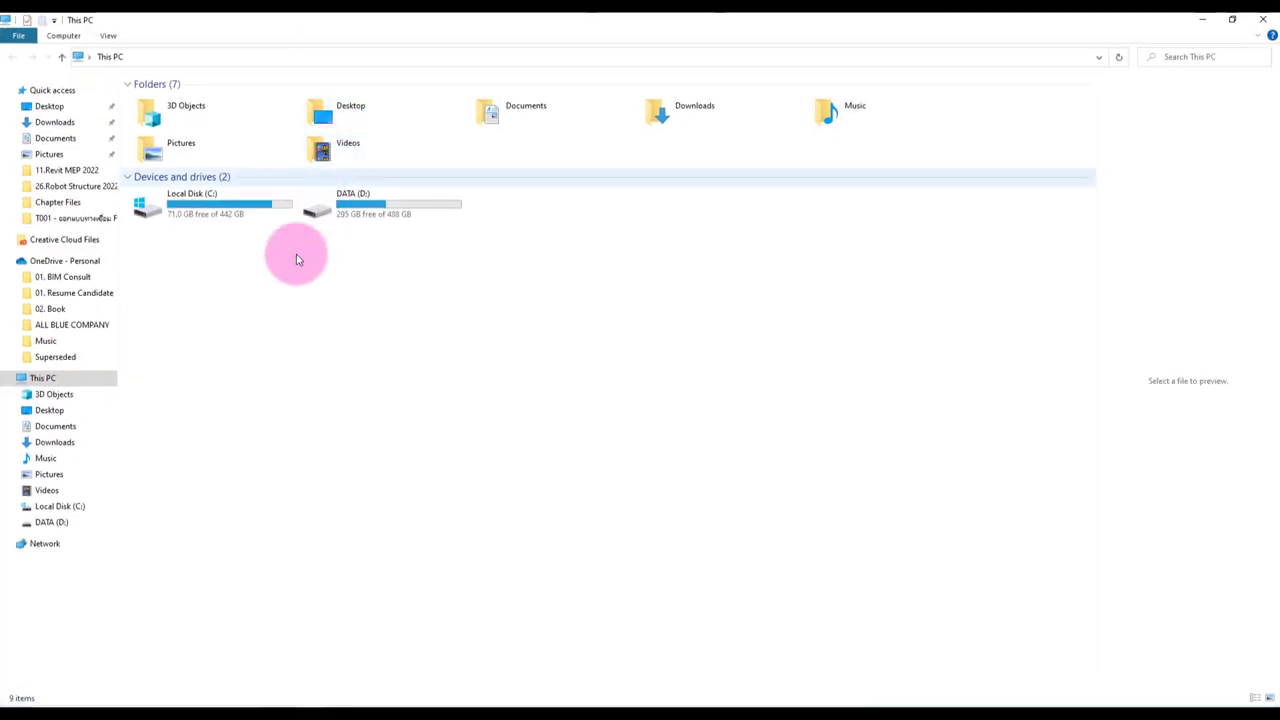
double_click(223, 211)
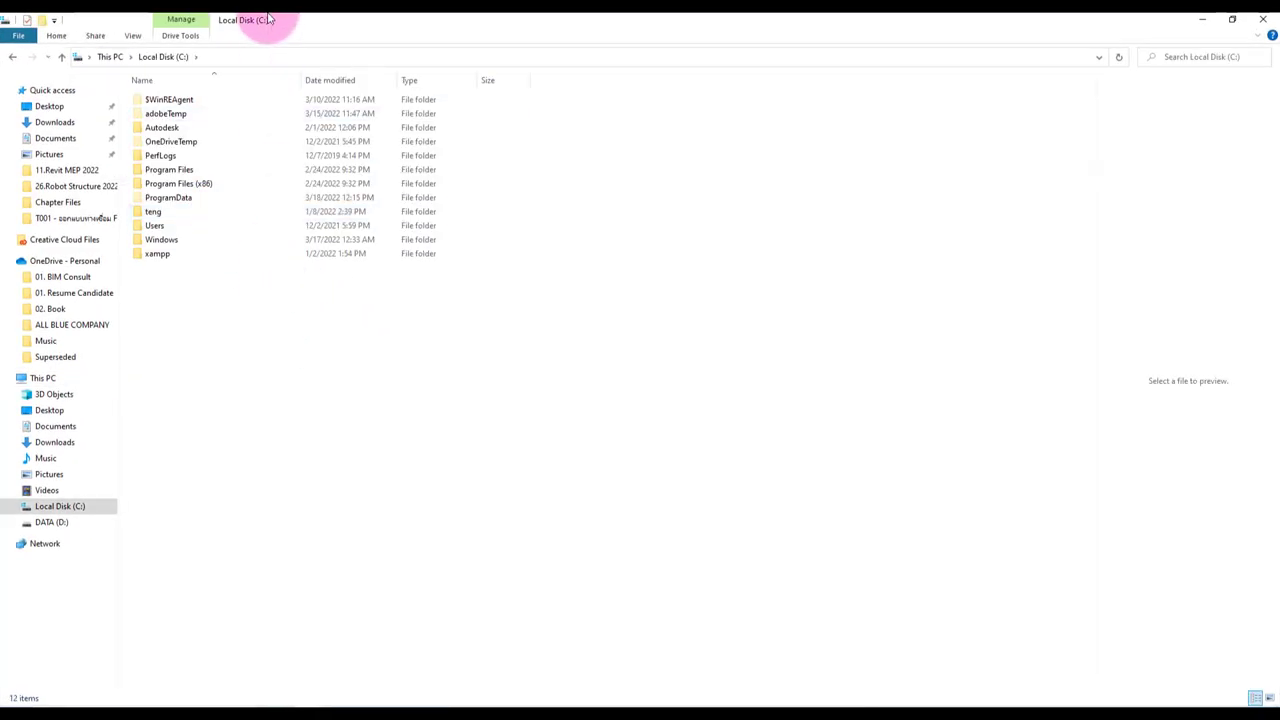
Turn on Hidden items in File Explorer, then close Explorer and cancel Save As.
left_click(133, 37)
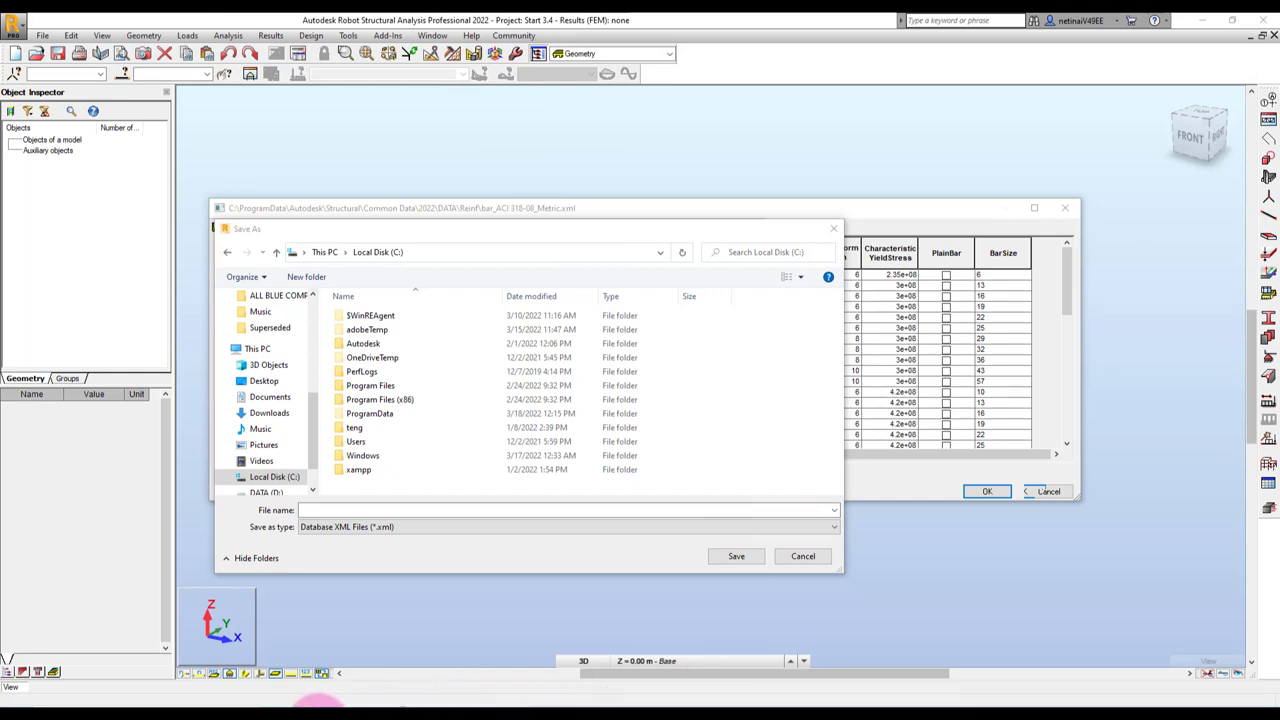
left_click(360, 672)
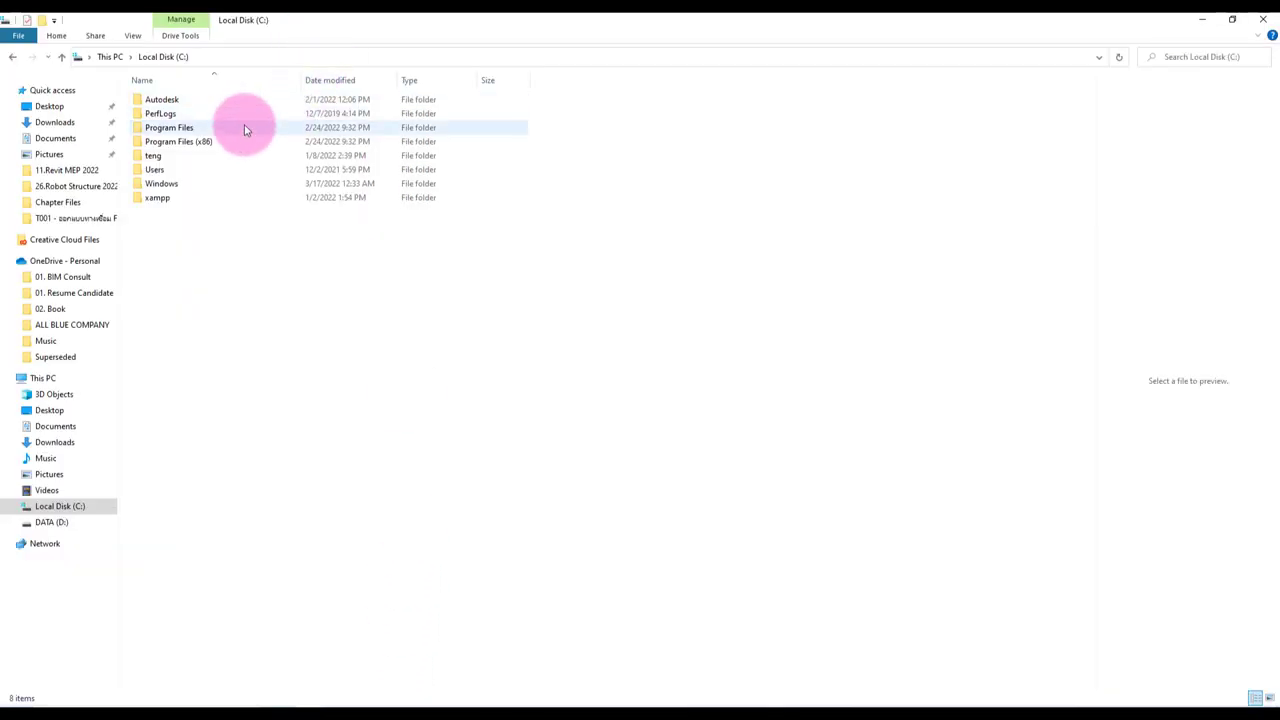
left_click(133, 36)
left_click(489, 84)
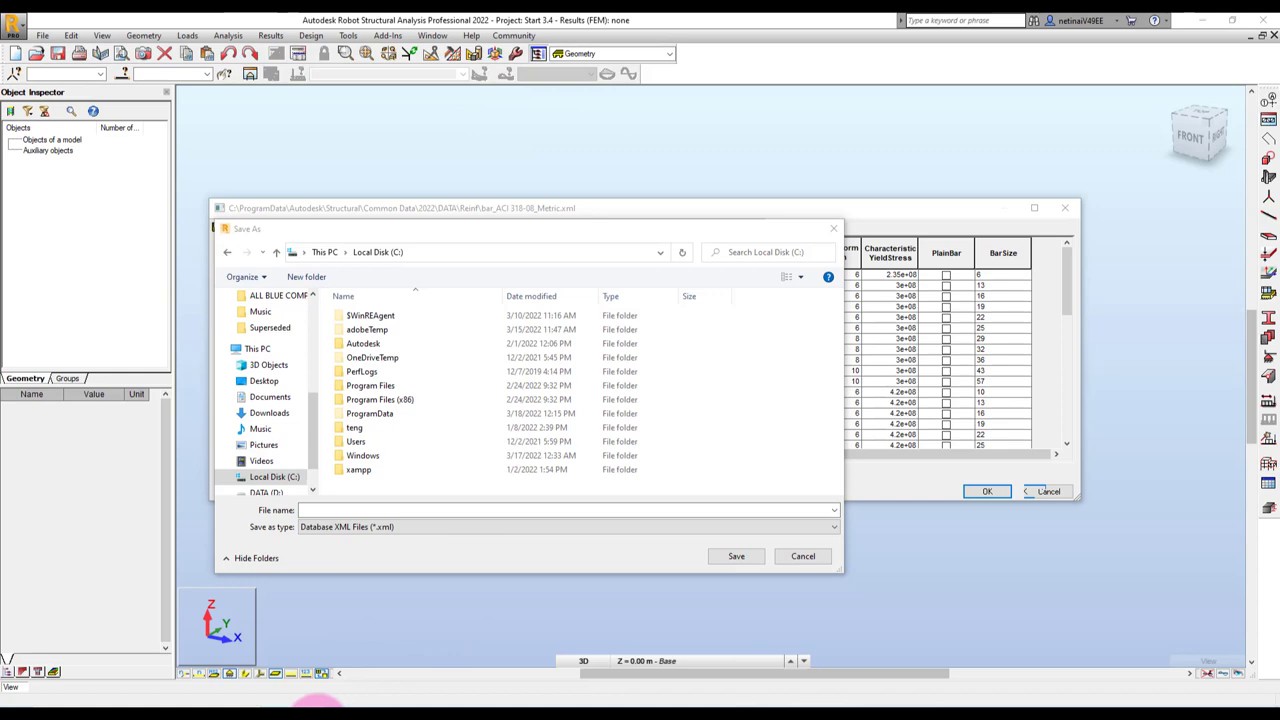
left_click(386, 671)
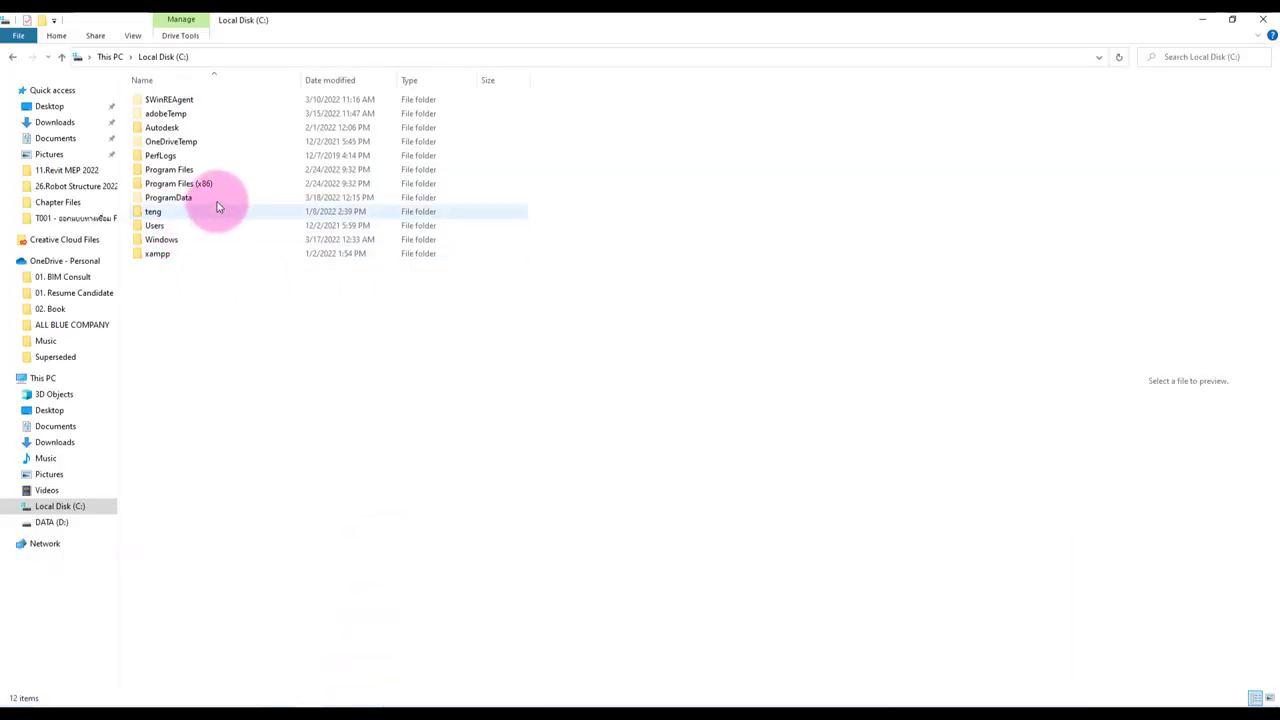
left_click(1258, 27)
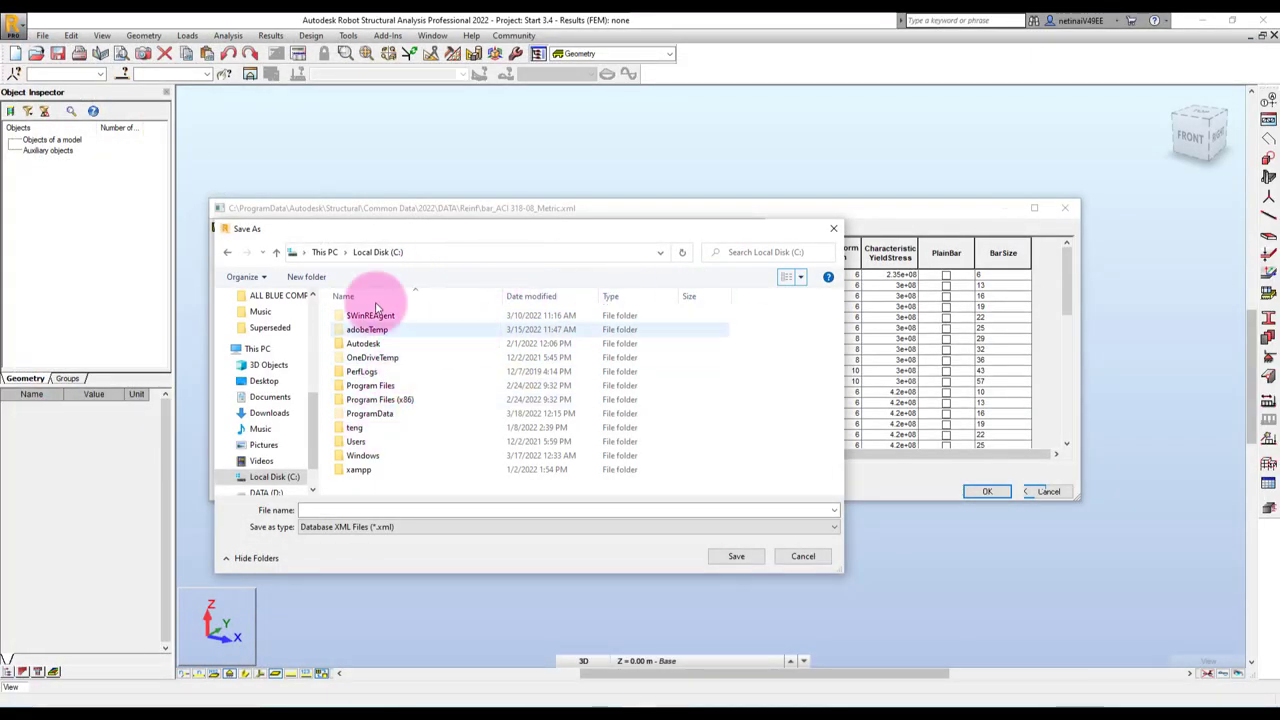
left_click(835, 231)
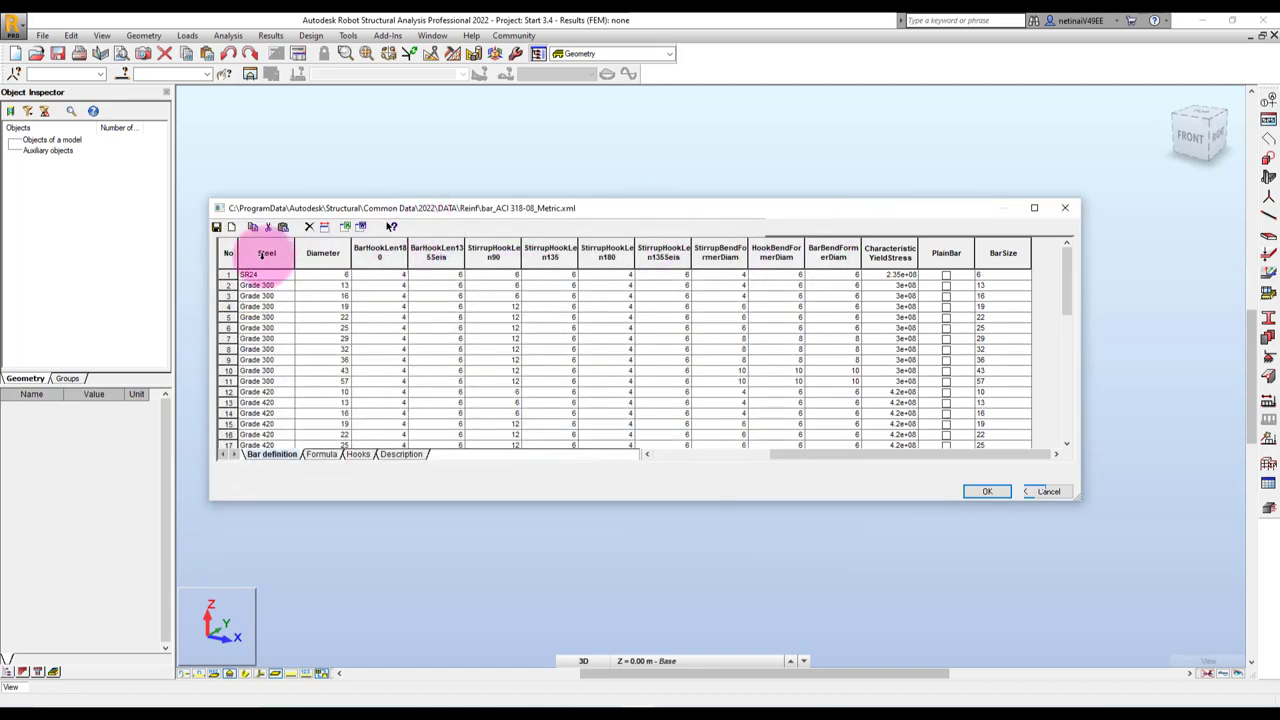
Reopen Save As and browse to C:\ProgramData\Autodesk.
left_click(231, 227)
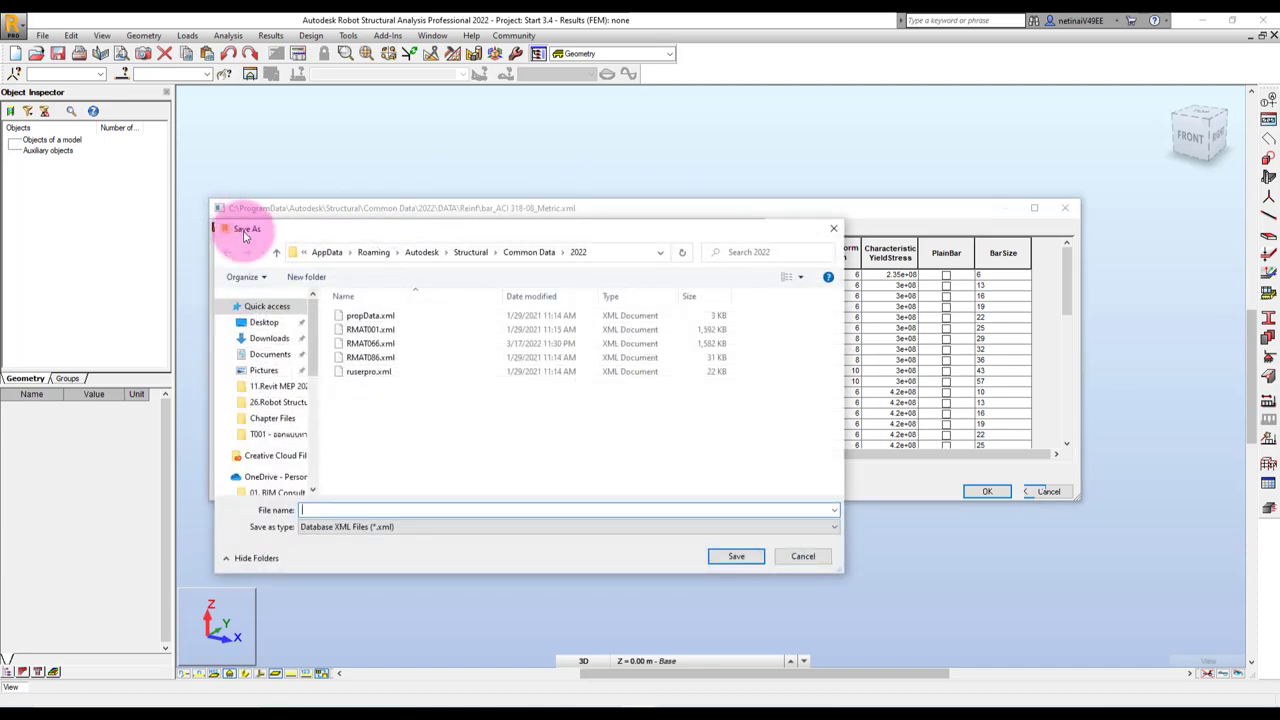
left_click_drag(313, 360, 313, 400)
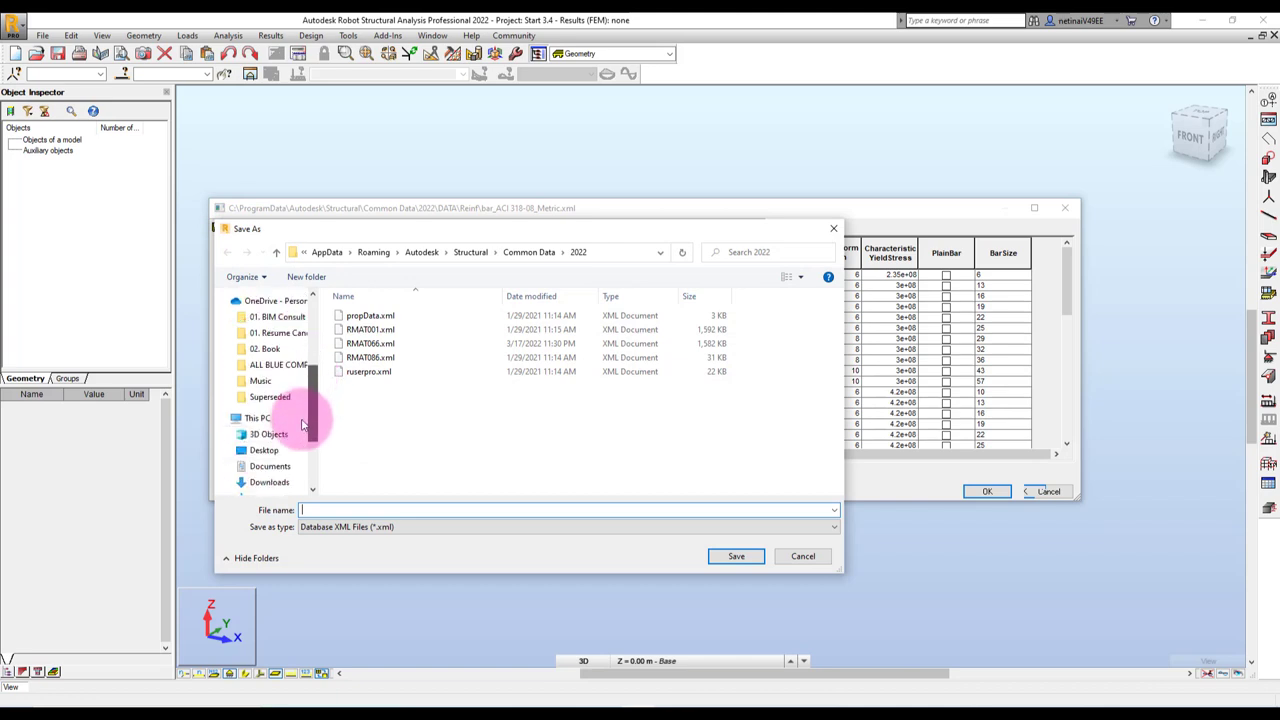
left_click(258, 397)
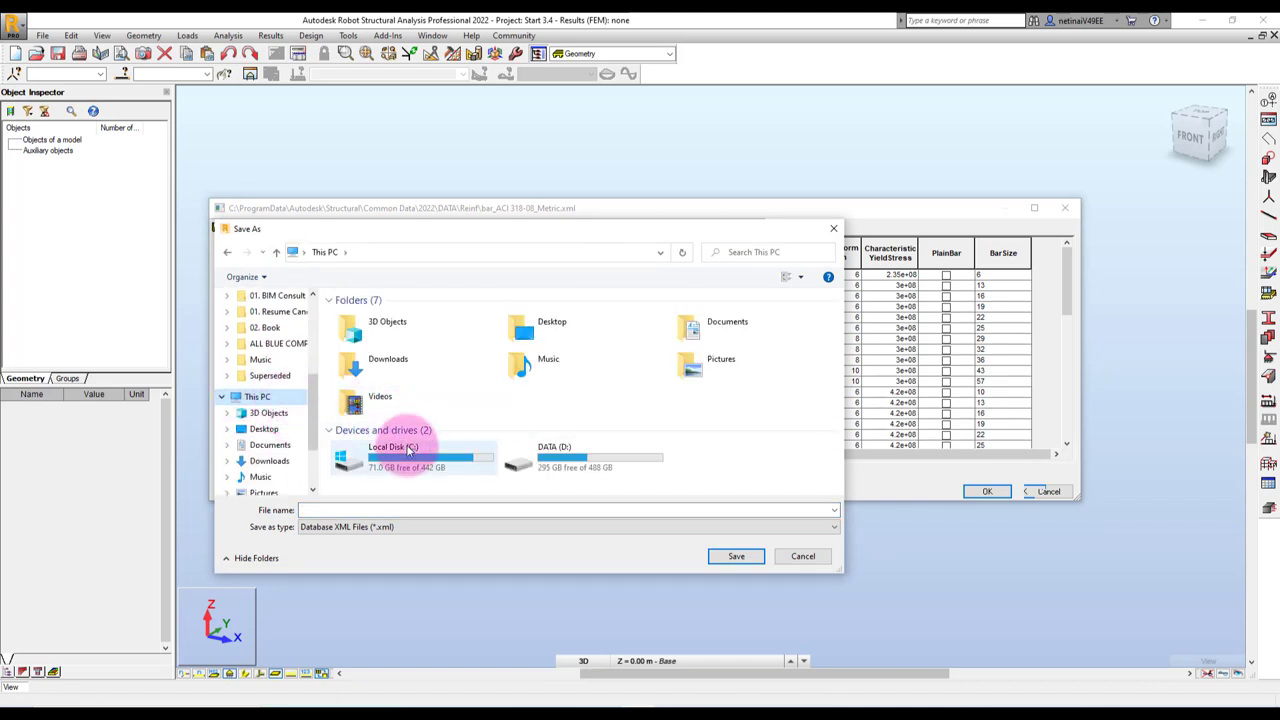
double_click(410, 382)
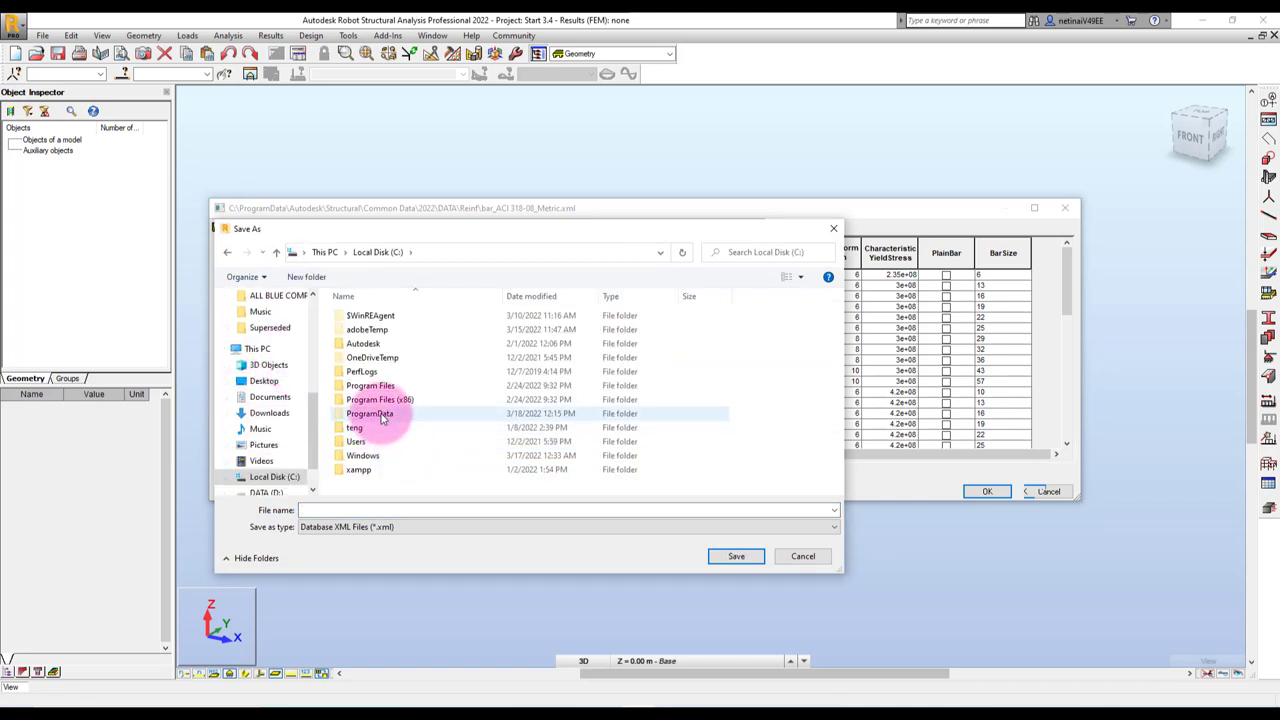
double_click(380, 414)
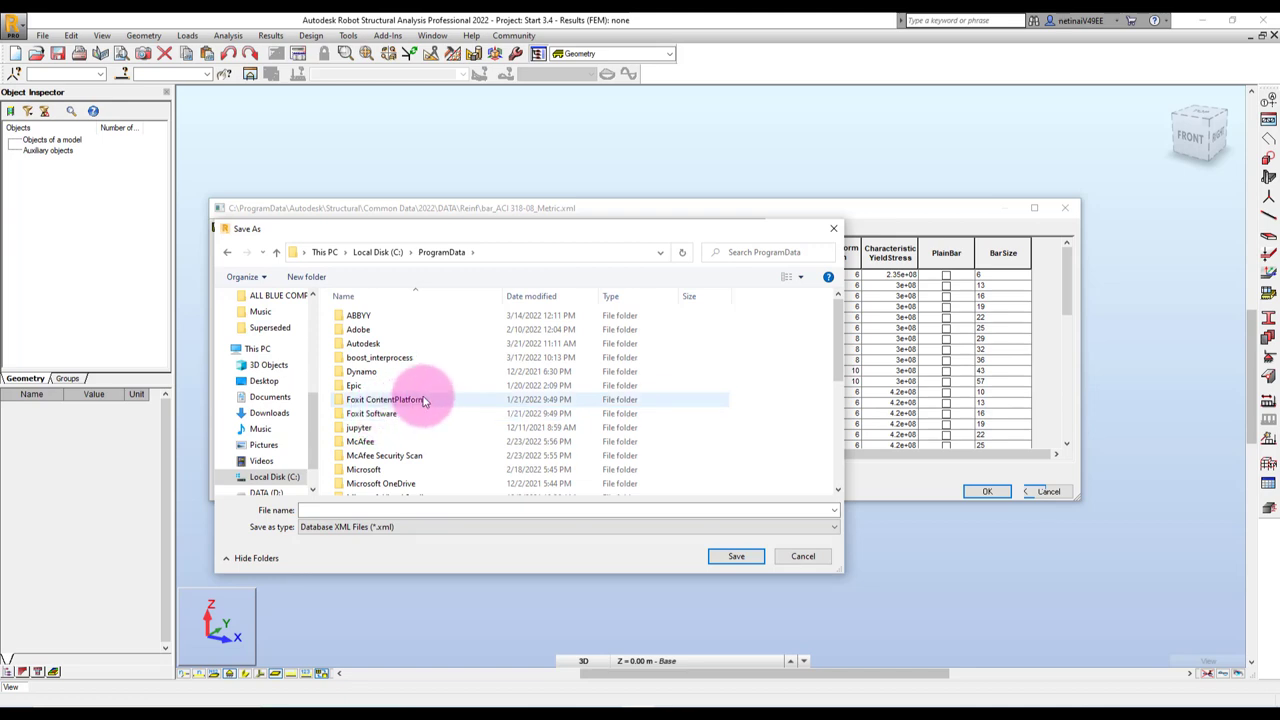
scroll(422, 400, "down", 2)
scroll(422, 400, "down", 2)
scroll(422, 400, "down", 1)
scroll(422, 400, "down", 1)
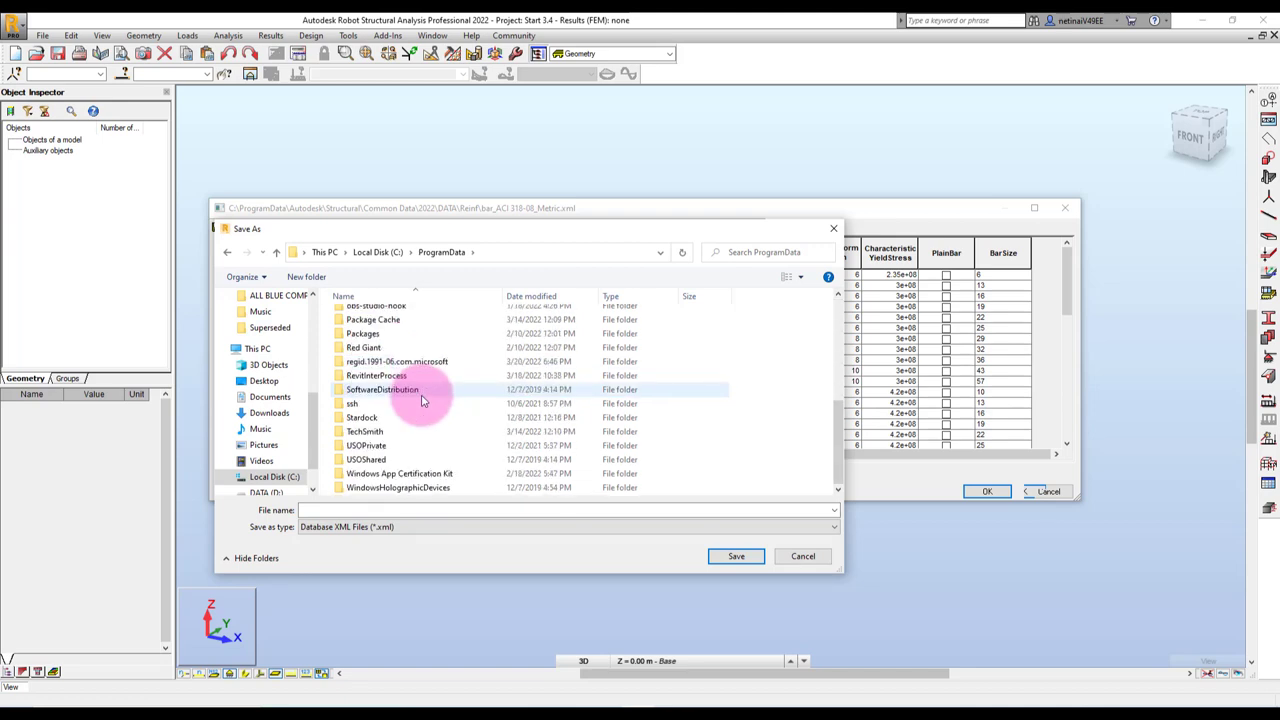
scroll(400, 414, "up", 3)
scroll(380, 414, "up", 3)
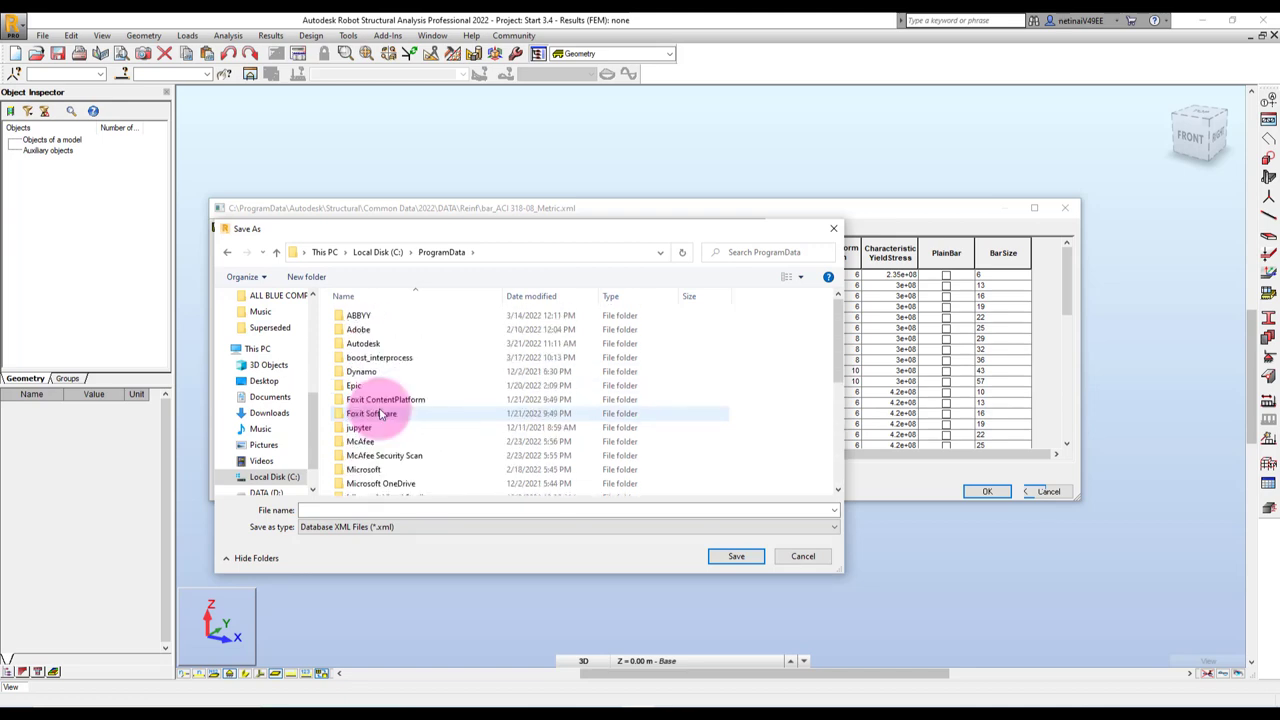
left_click(384, 345)
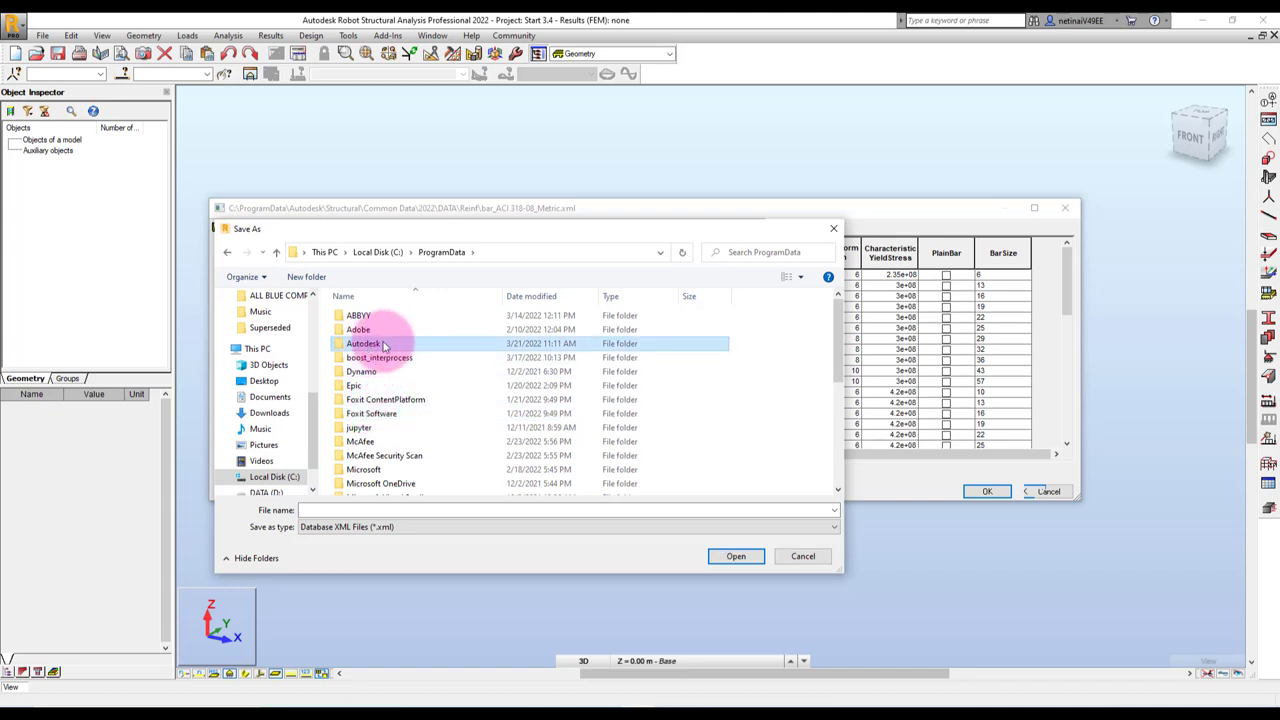
double_click(372, 346)
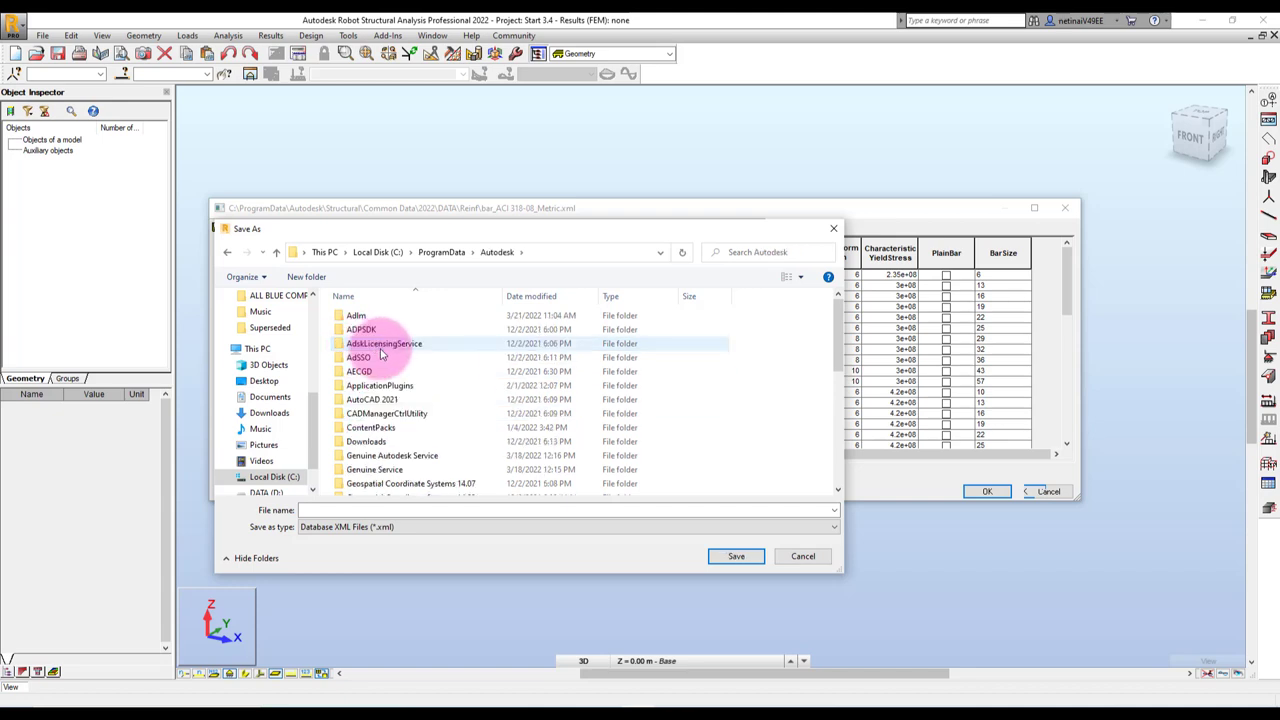
Continue into Structural > Common Data > 2022 > Data > Reinf.
scroll(405, 355, "down", 2)
scroll(405, 355, "down", 3)
scroll(407, 363, "down", 2)
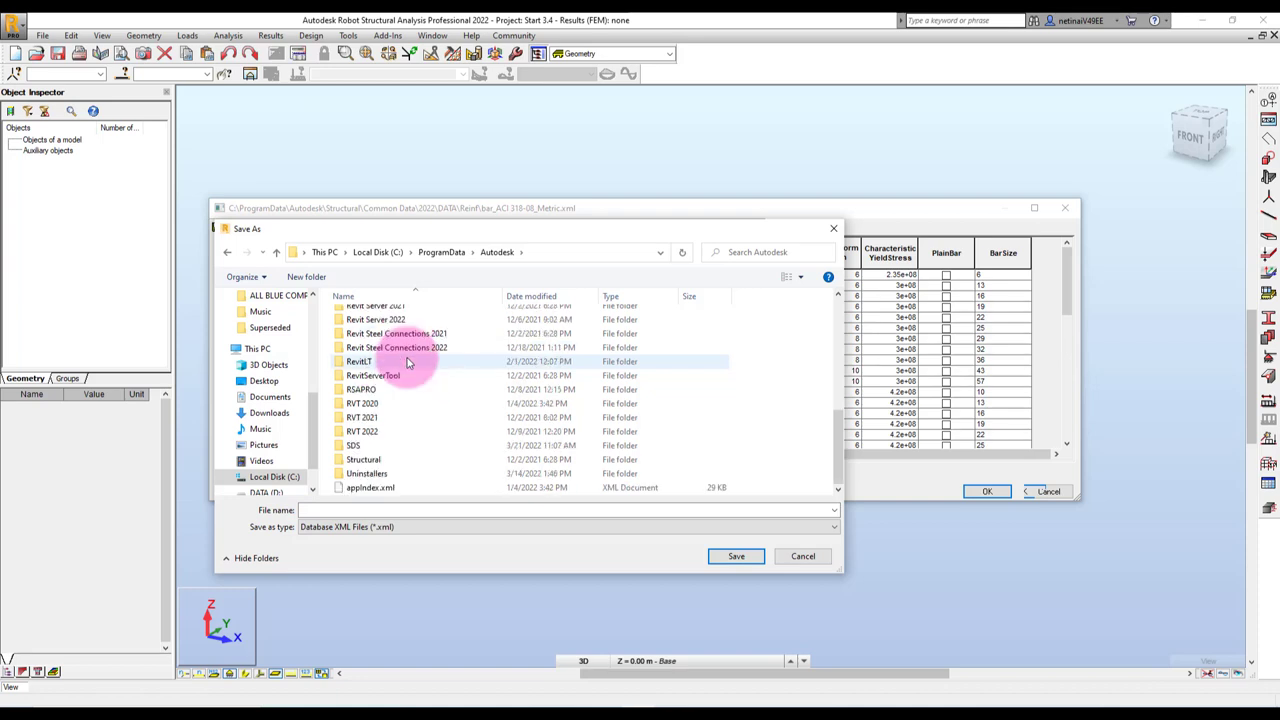
double_click(388, 464)
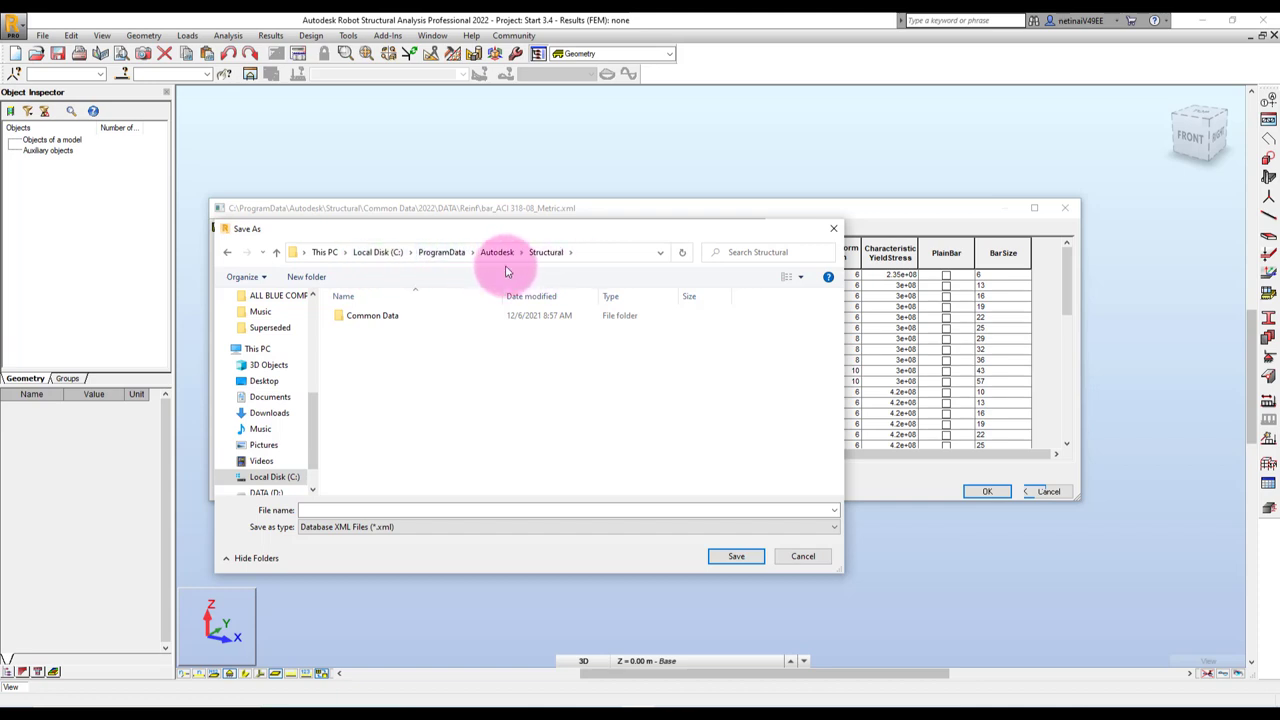
double_click(372, 318)
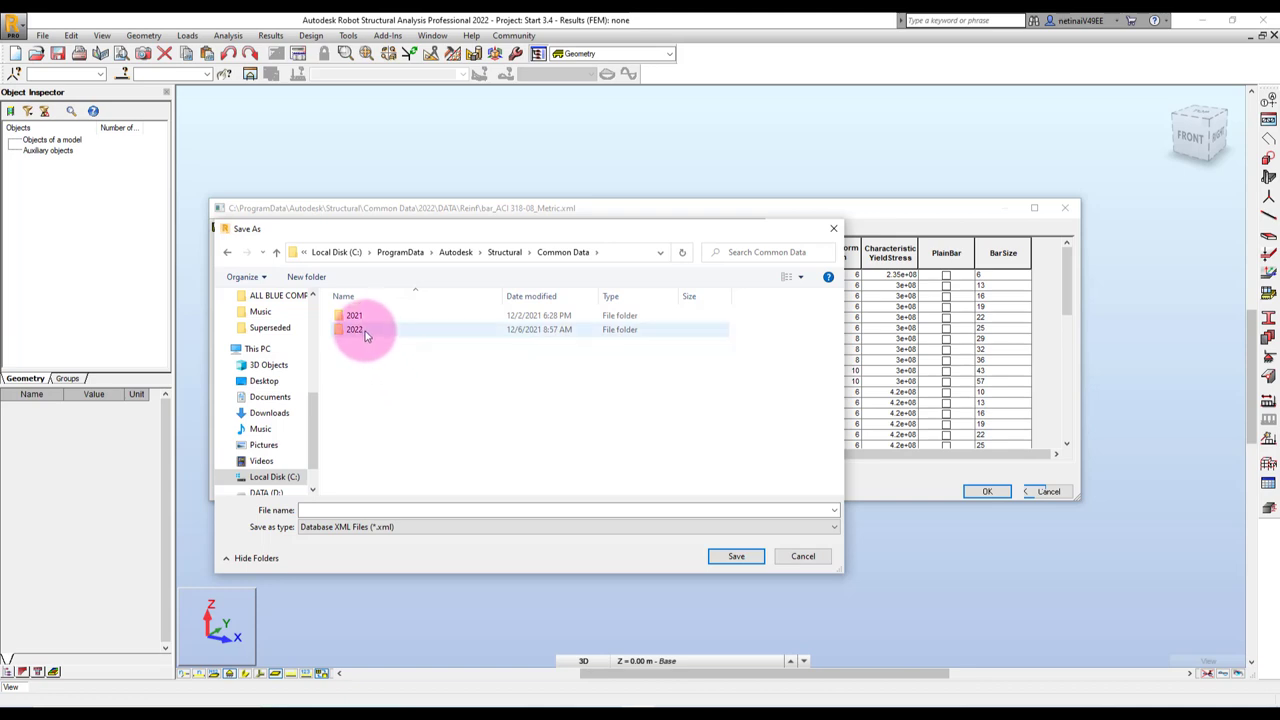
mouse_move(355, 329)
double_click(371, 331)
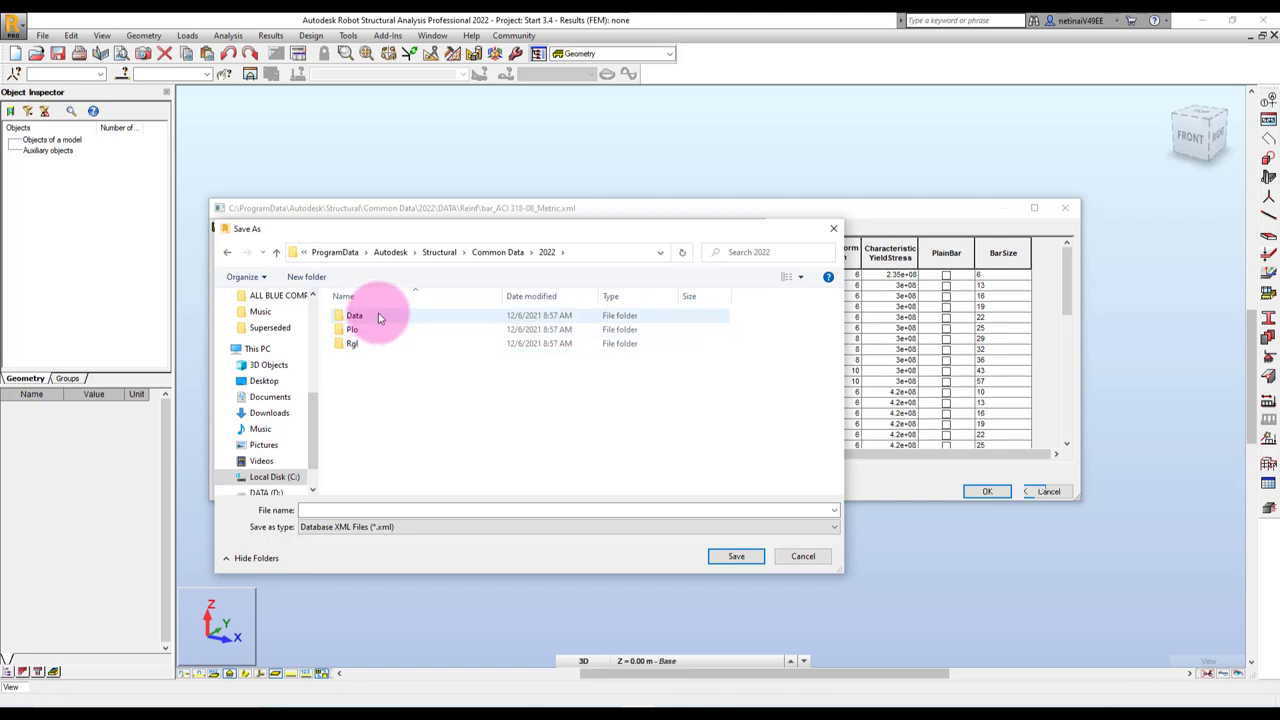
double_click(371, 315)
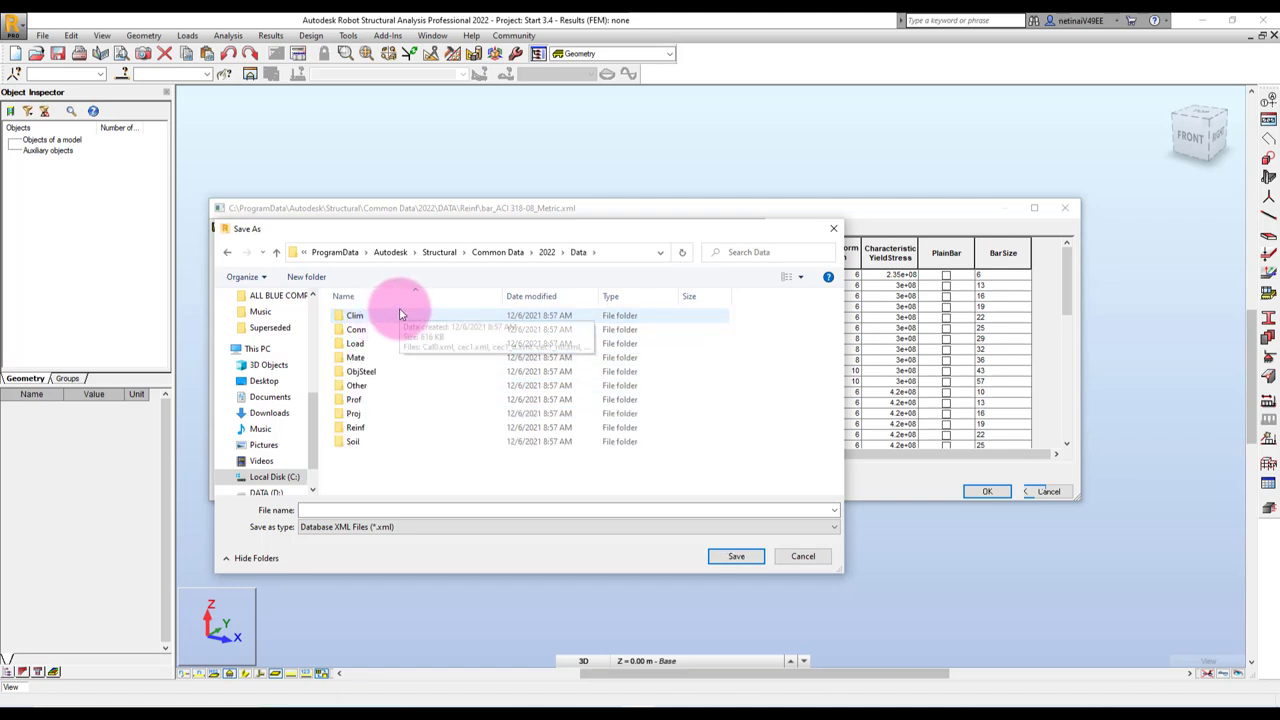
left_click(381, 430)
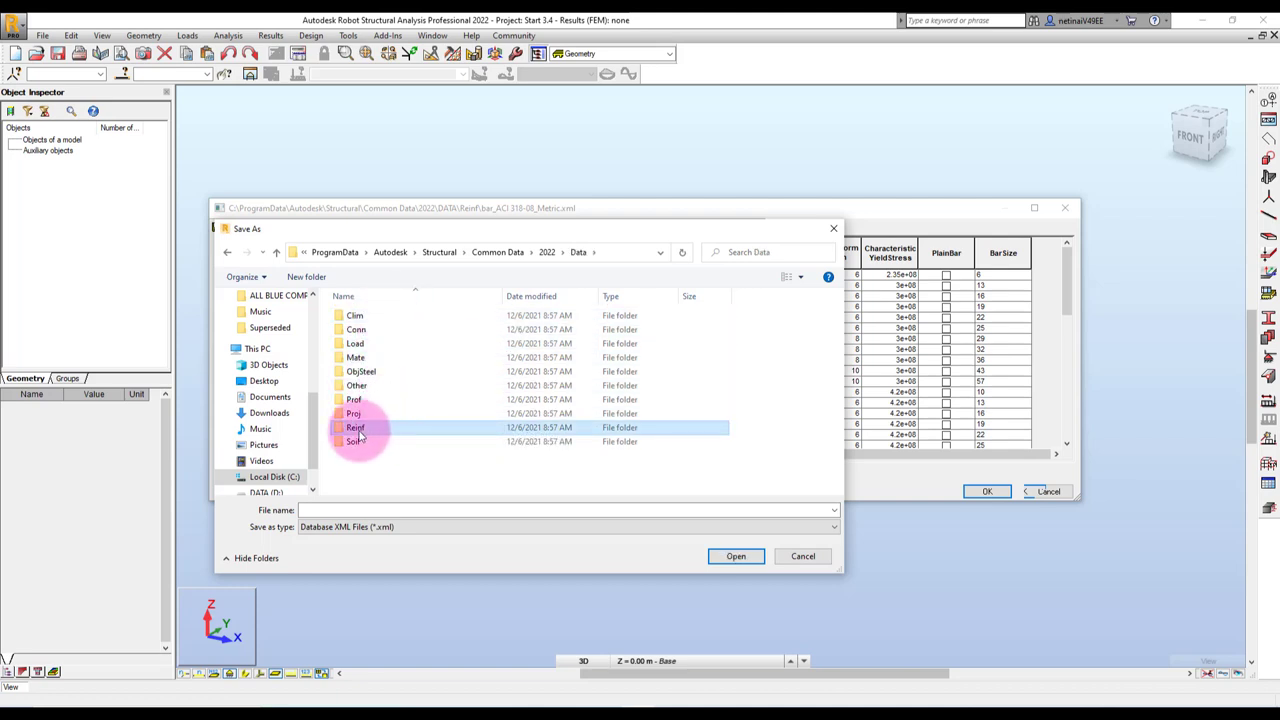
mouse_move(356, 427)
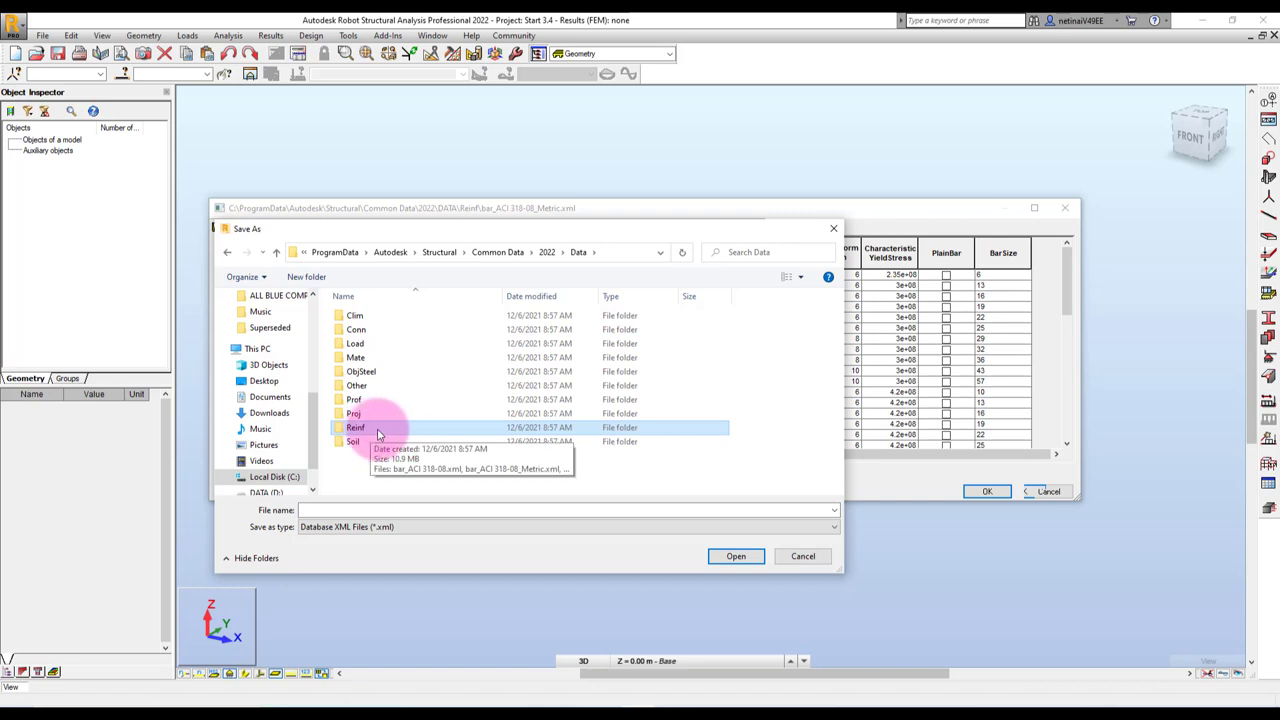
double_click(381, 430)
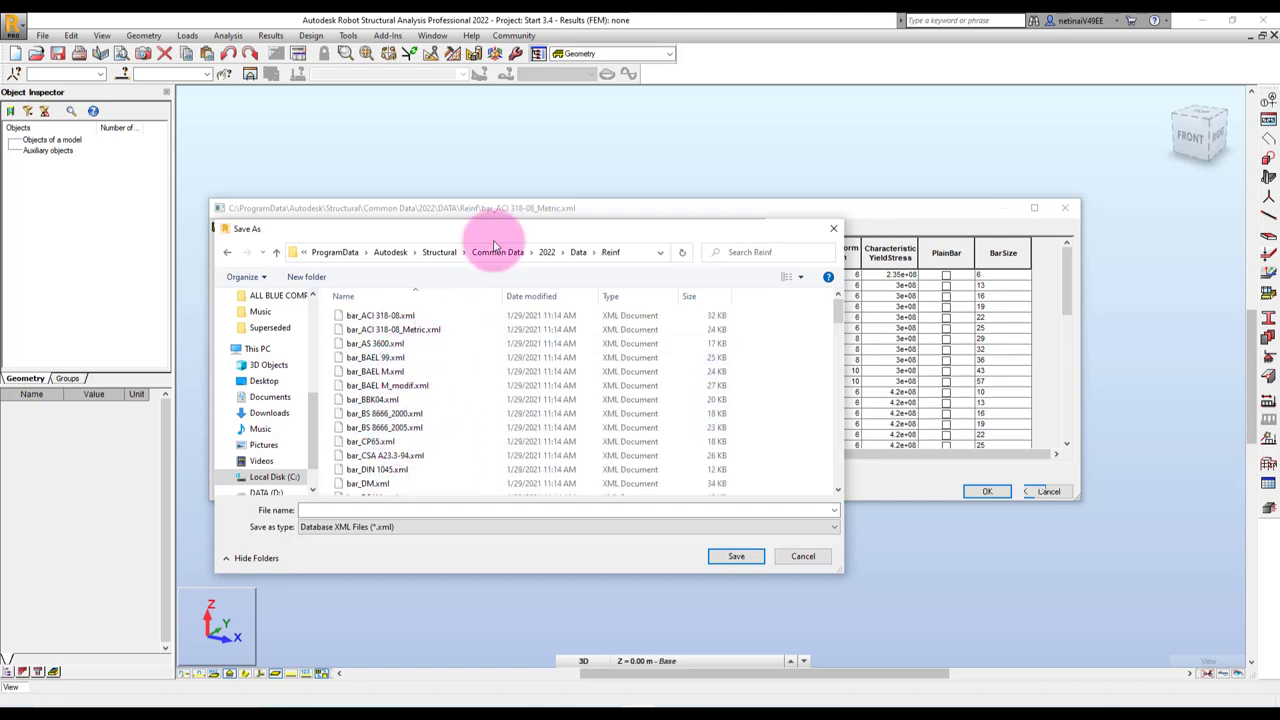
left_click_drag(469, 234, 506, 243)
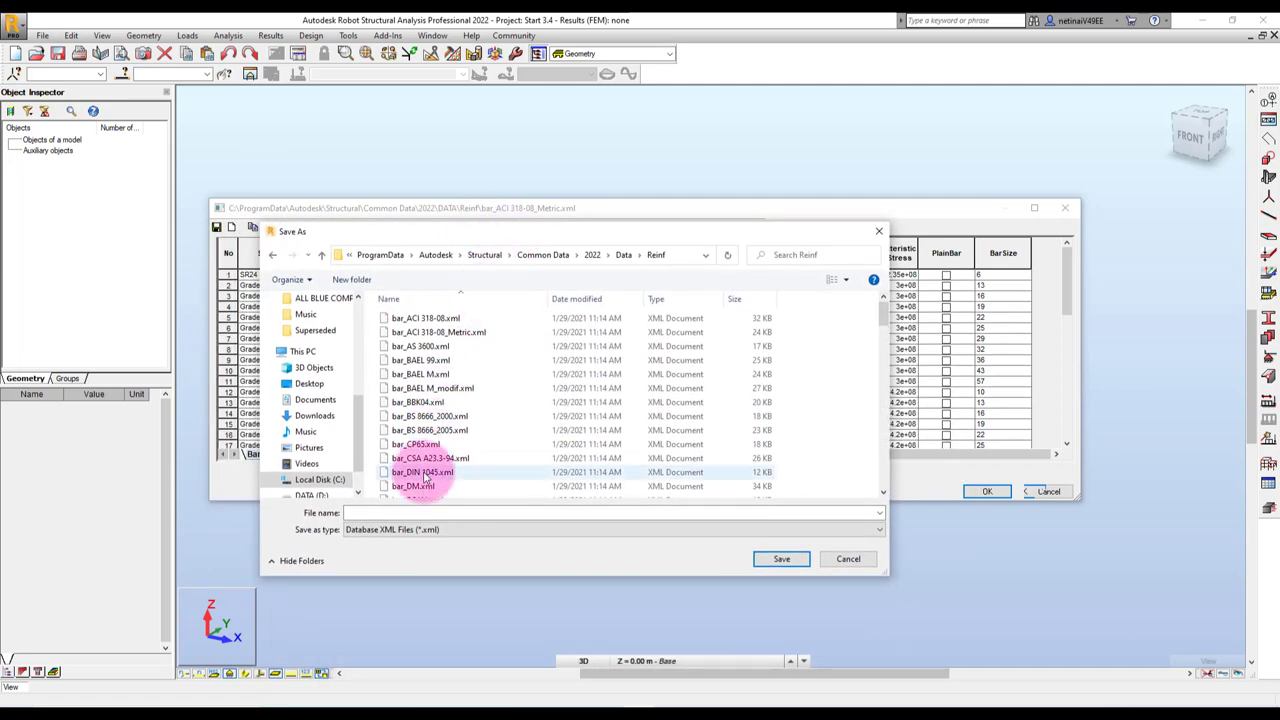
Enter the file name bar_Teng and save it in the Reinf folder.
left_click(400, 513)
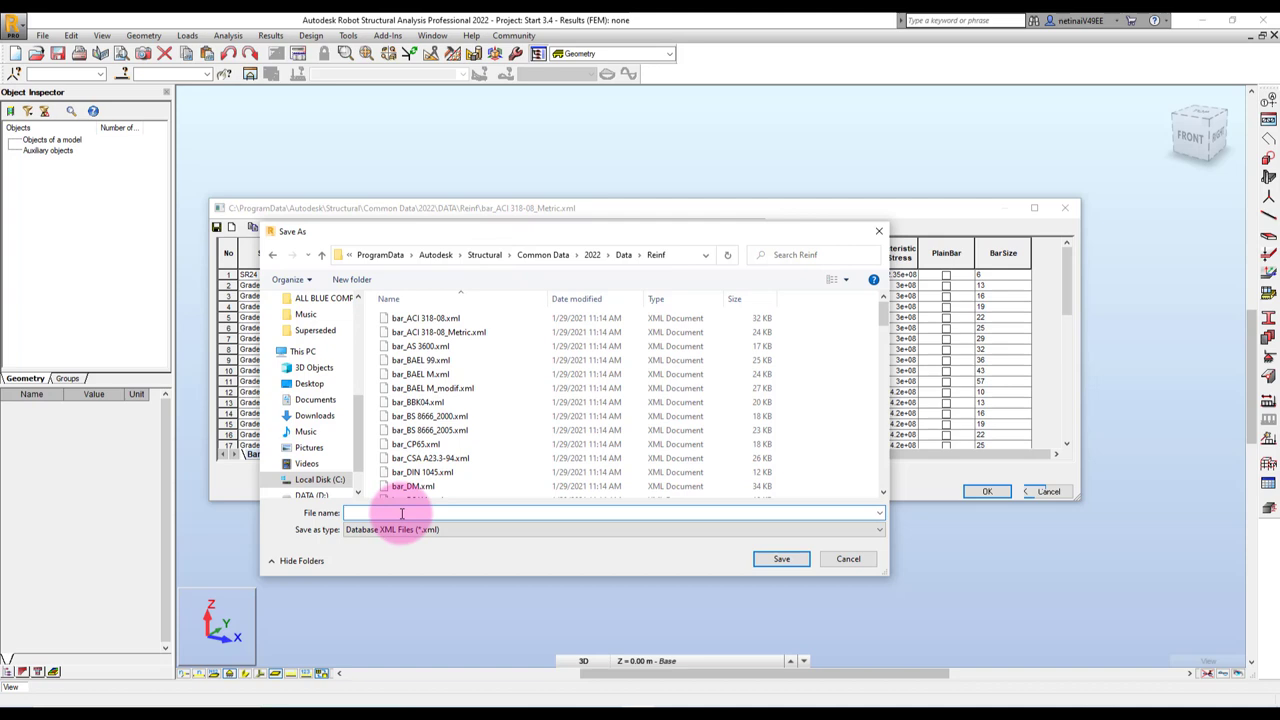
type("bar_")
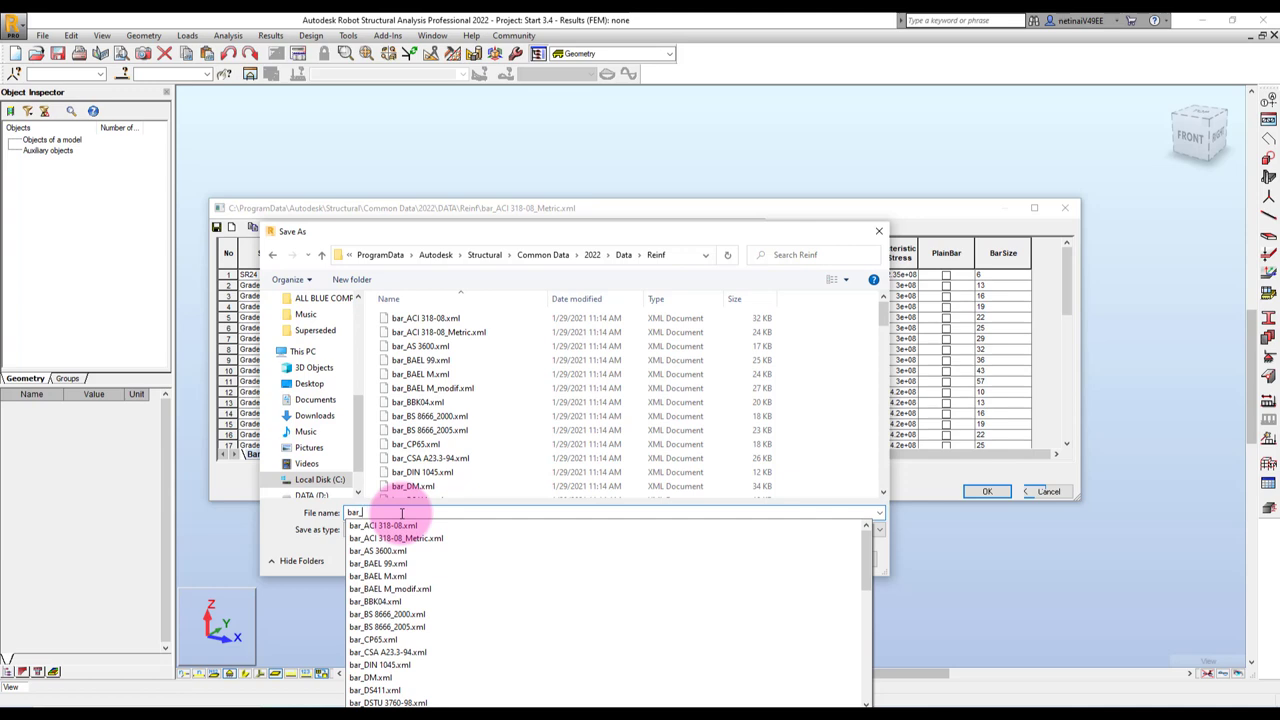
type("Teng")
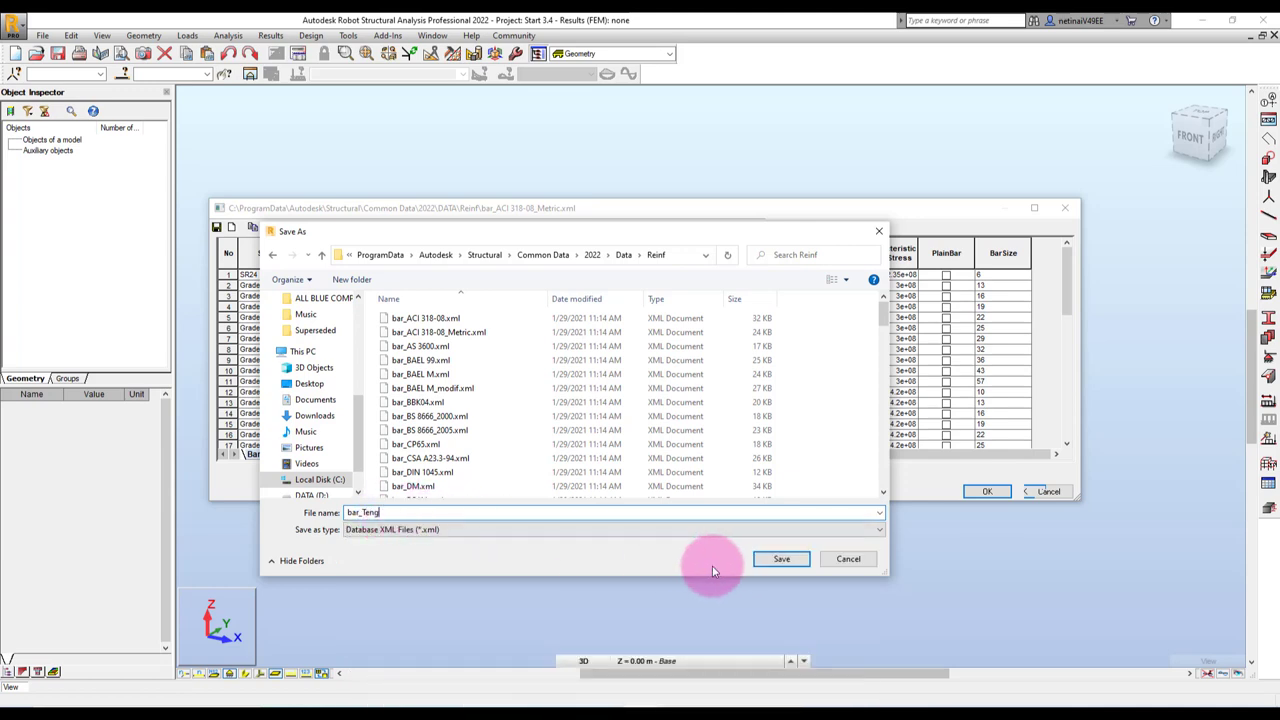
left_click(770, 563)
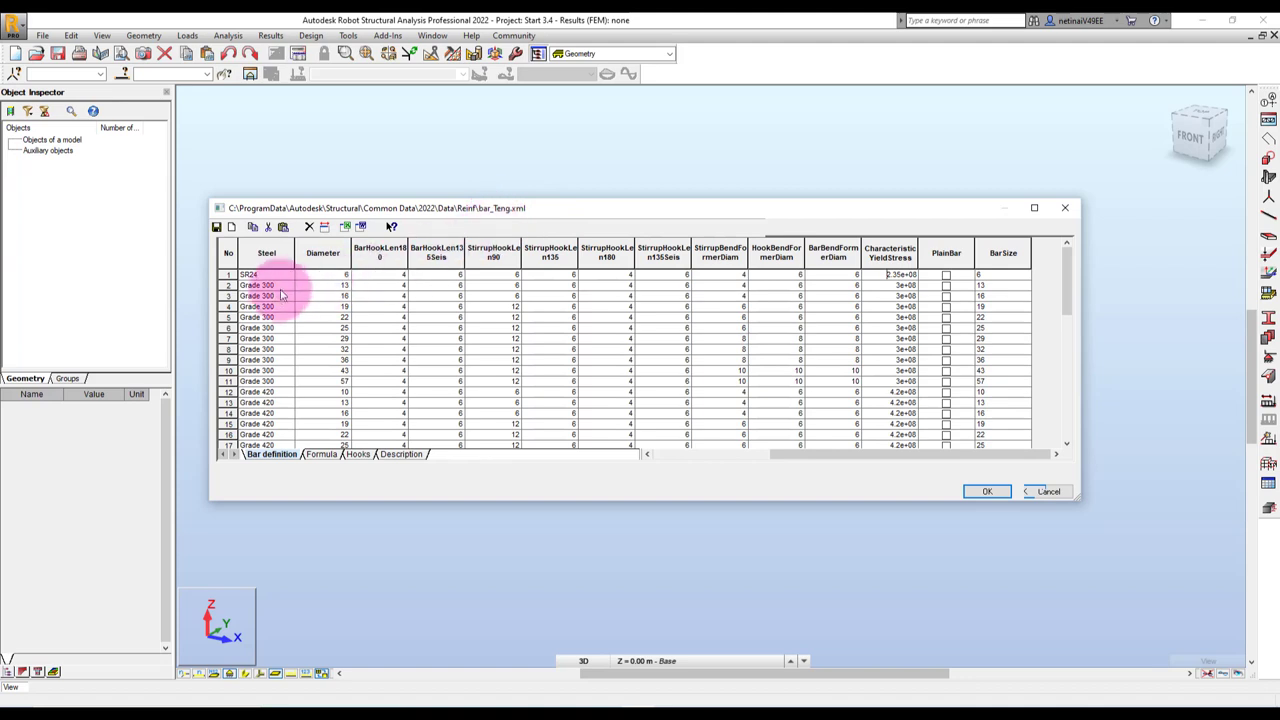
Set row 2's steel grade to SR24 and its diameter to 9.
left_click_drag(281, 286, 220, 287)
type("SR24")
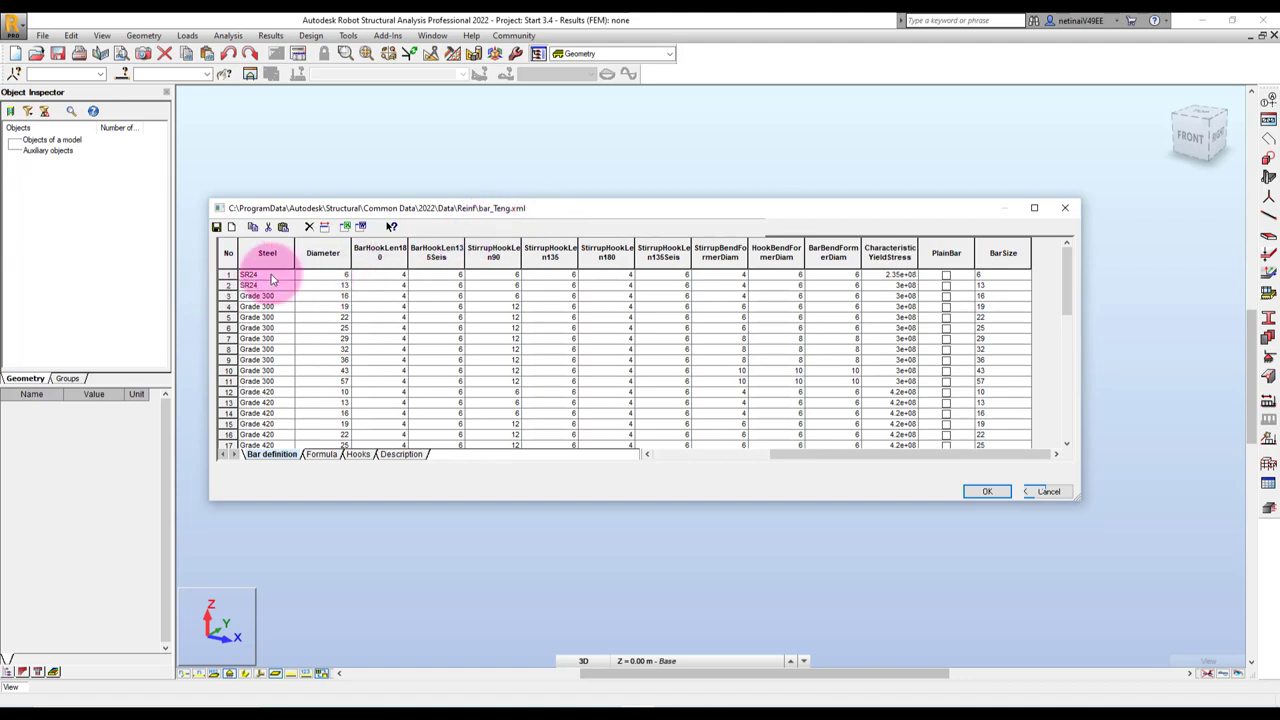
left_click(338, 286)
left_click_drag(332, 284, 359, 289)
type("9")
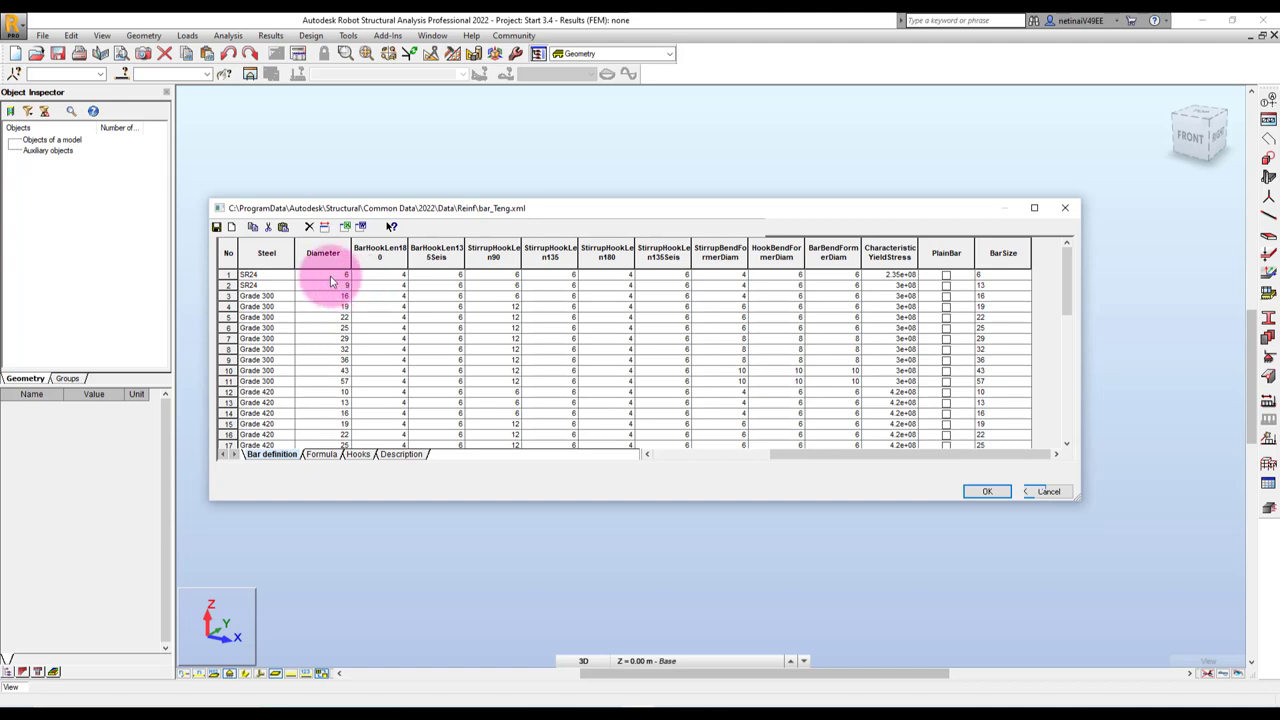
left_click(328, 275)
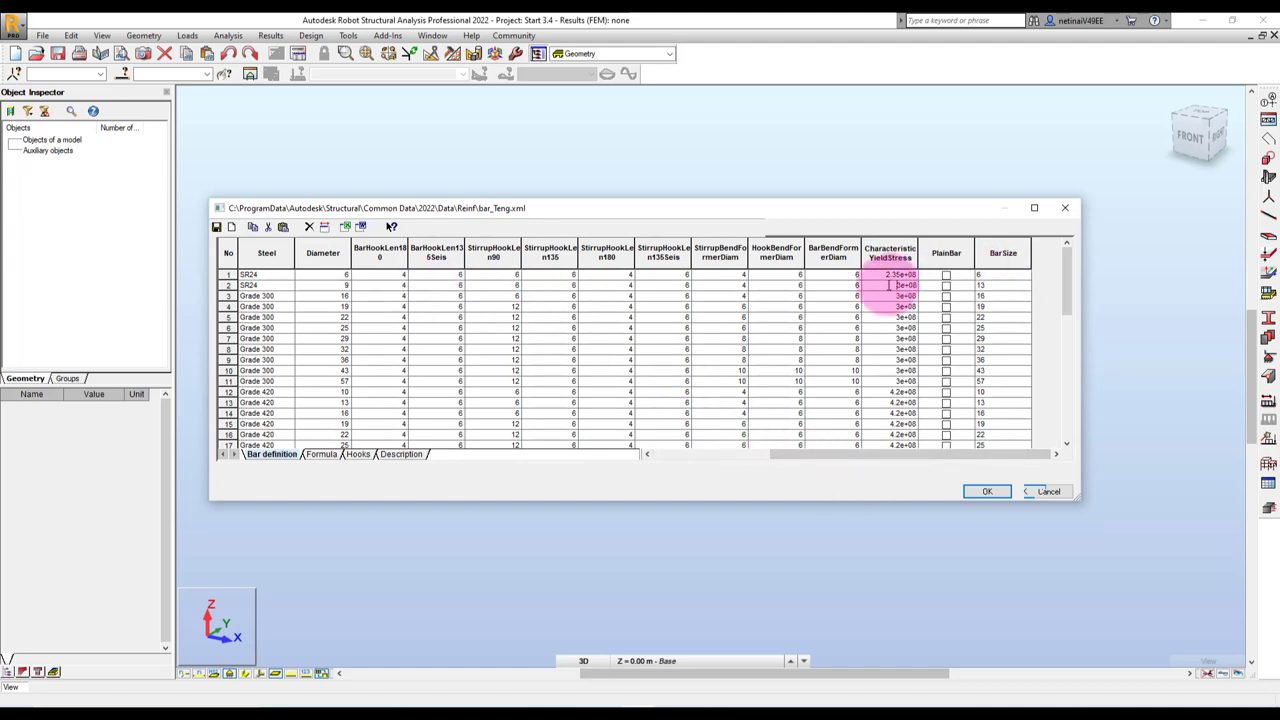
Copy row 1's 2.35e+08 yield stress into row 2 and set its bar size to 9.
left_click_drag(888, 285, 945, 290)
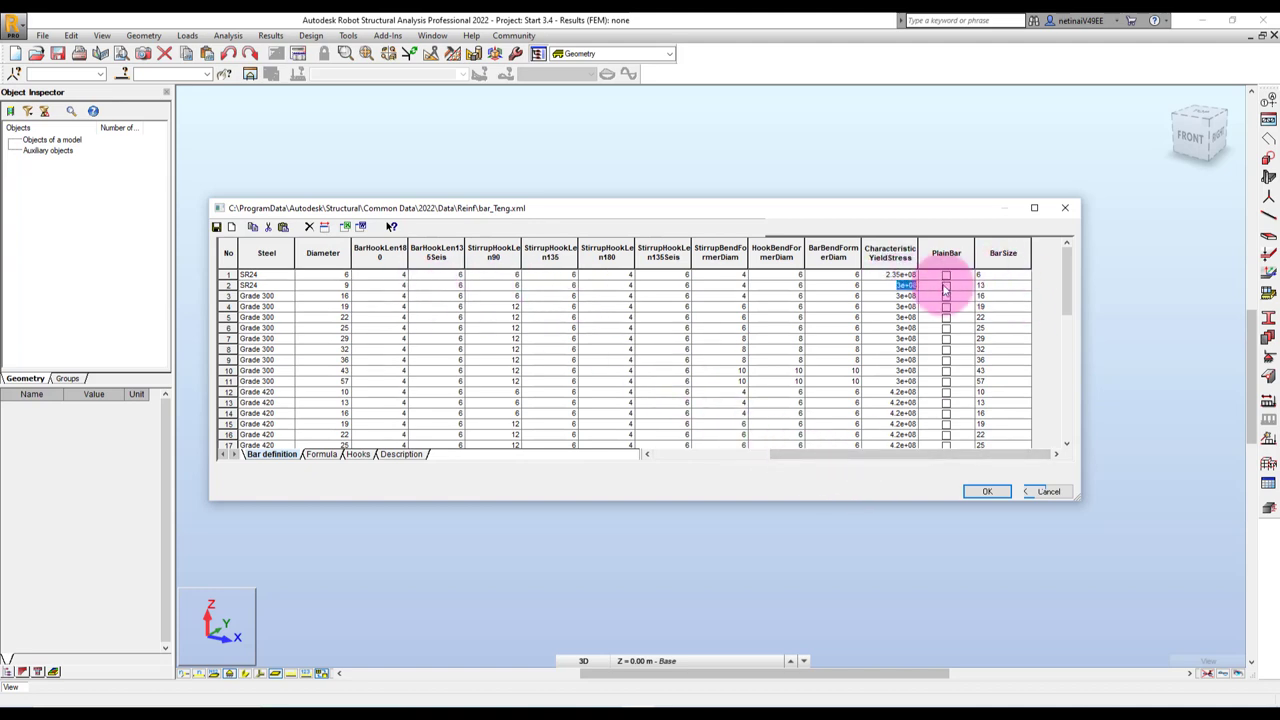
left_click(884, 284)
left_click_drag(884, 274, 930, 268)
key("ctrl+c")
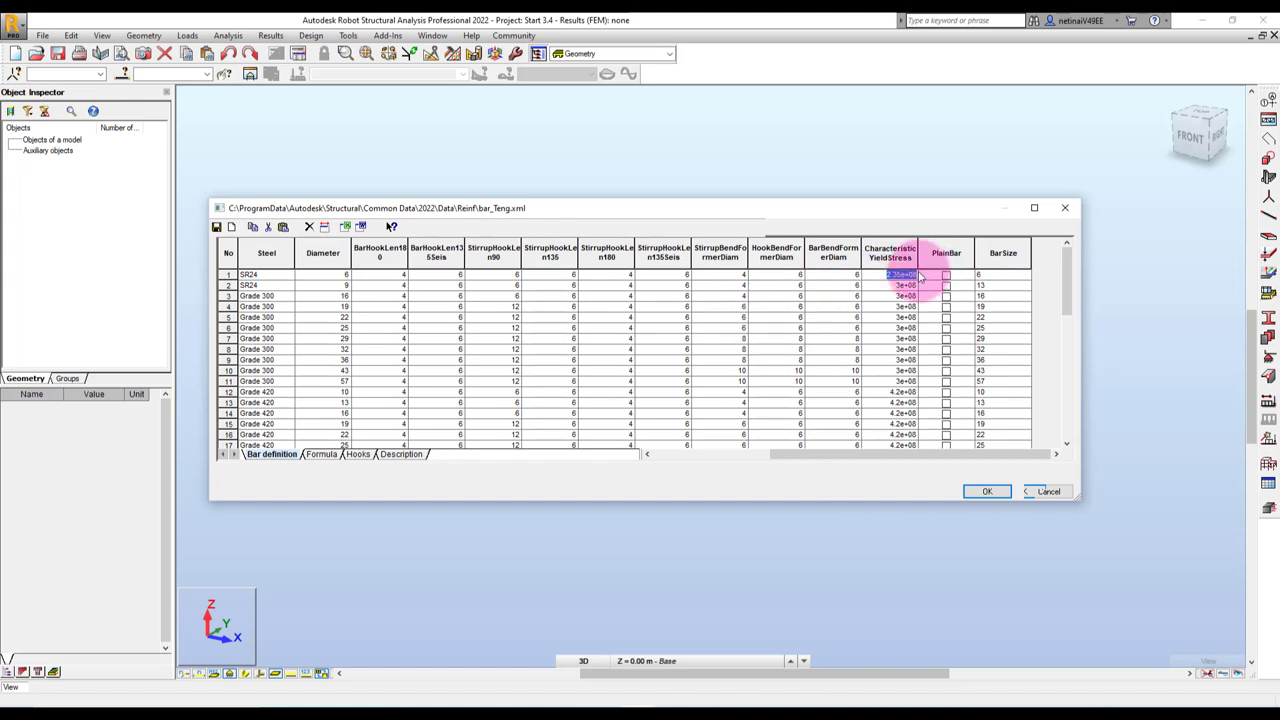
double_click(890, 285)
key("ctrl+v")
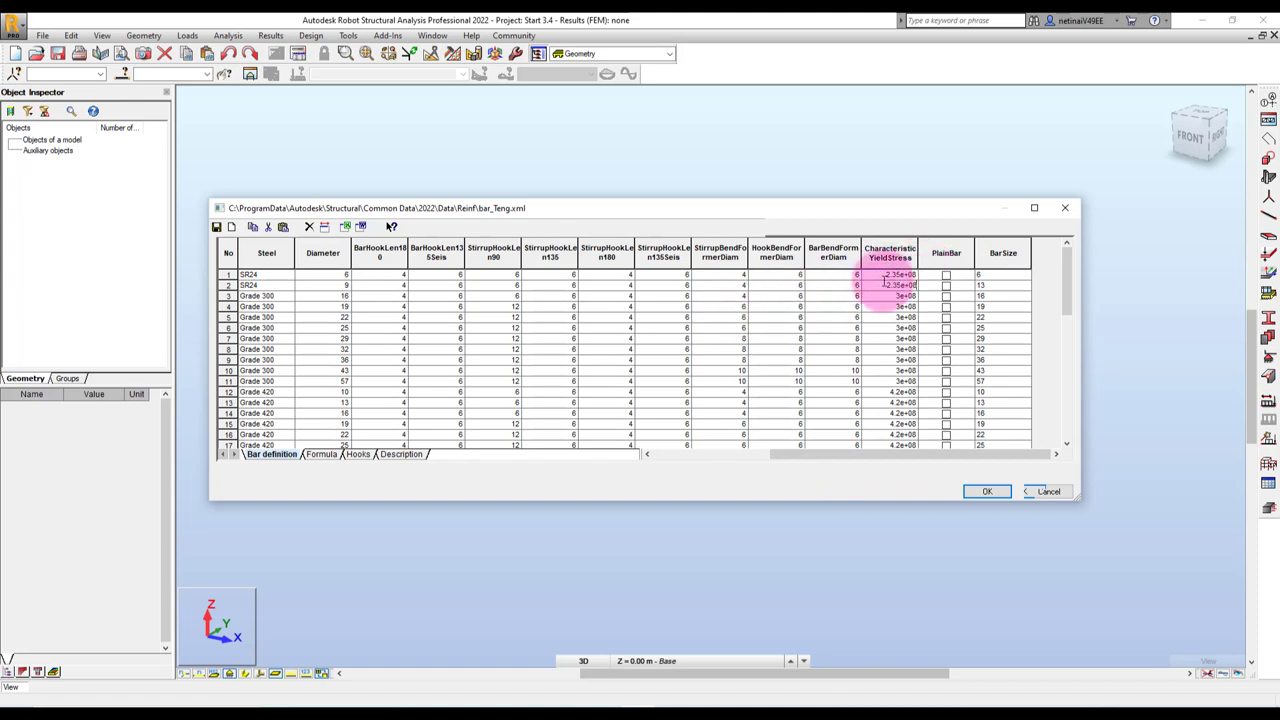
double_click(985, 285)
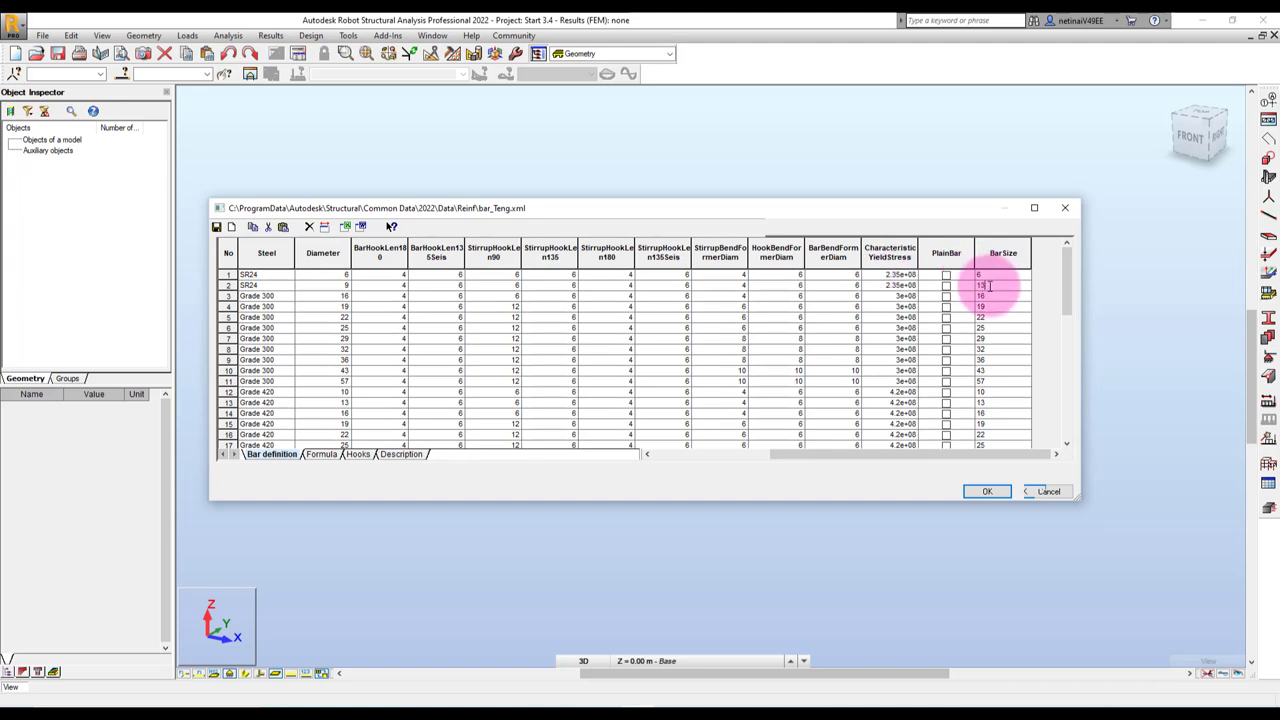
type("9")
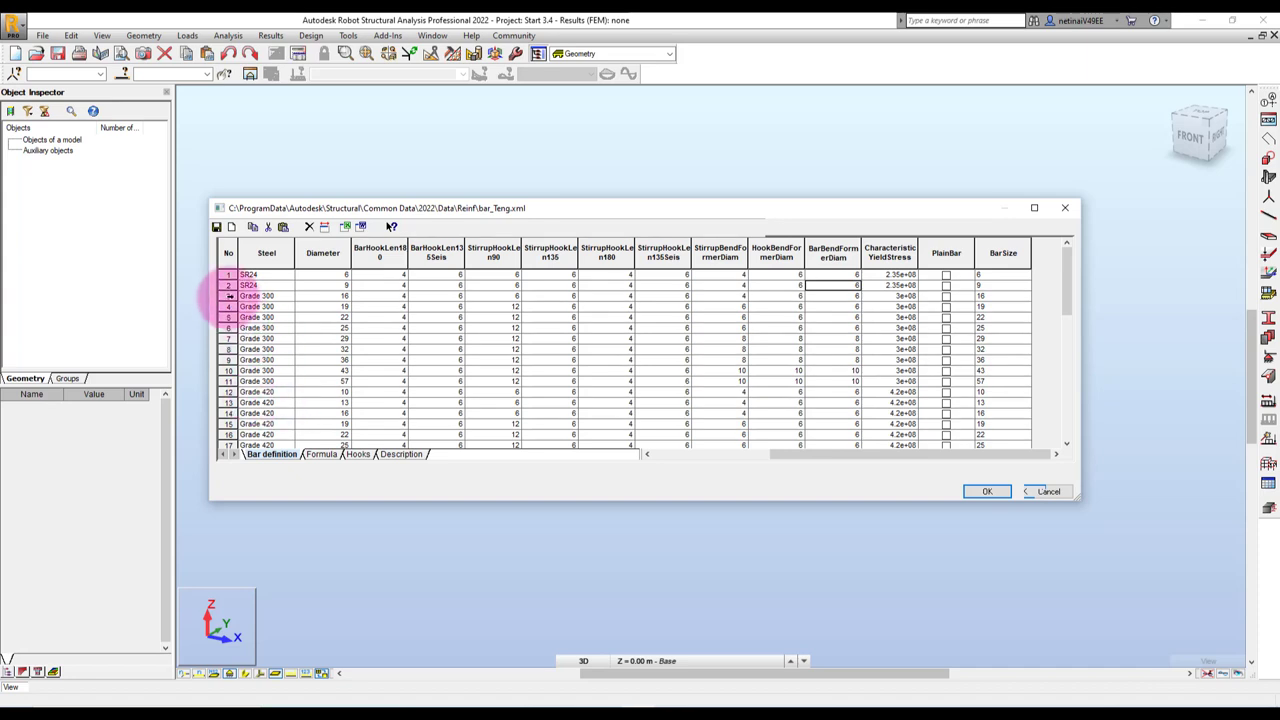
Delete the eight Grade 300 bars in rows 3–10, diameters 16 through 43.
left_click(228, 296)
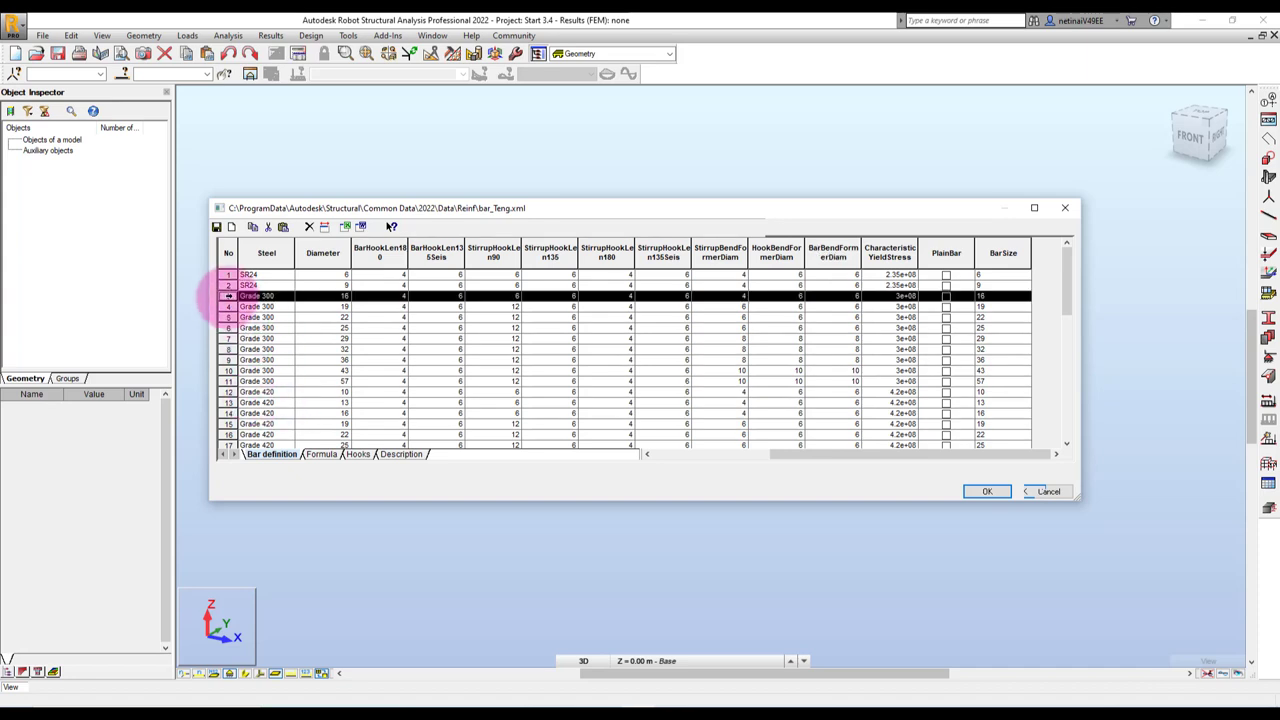
left_click(229, 370, "shift")
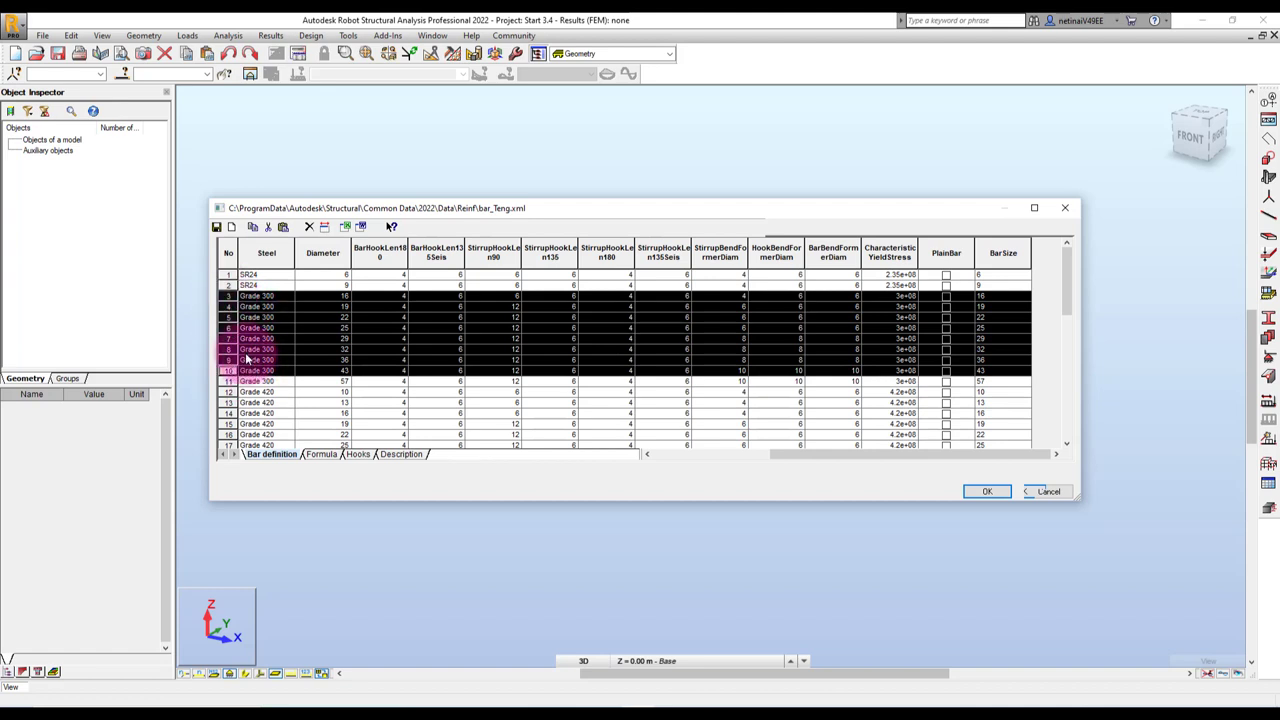
left_click(310, 228)
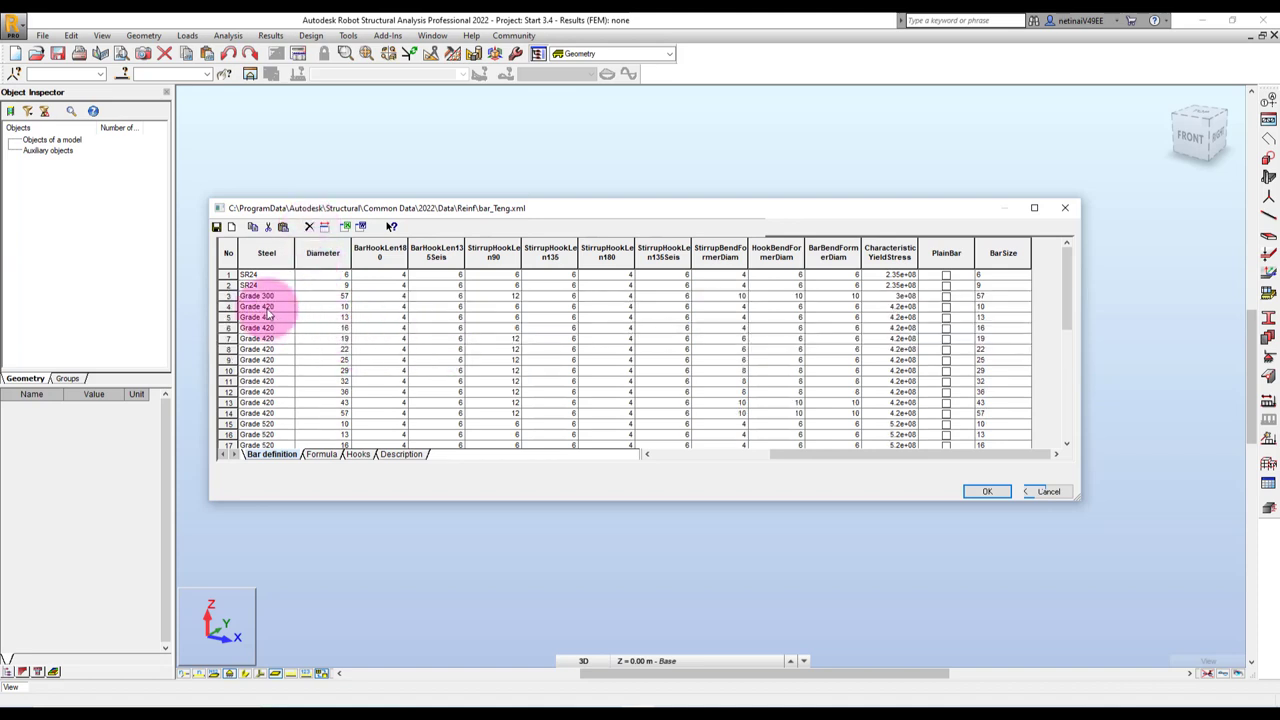
left_click(228, 296)
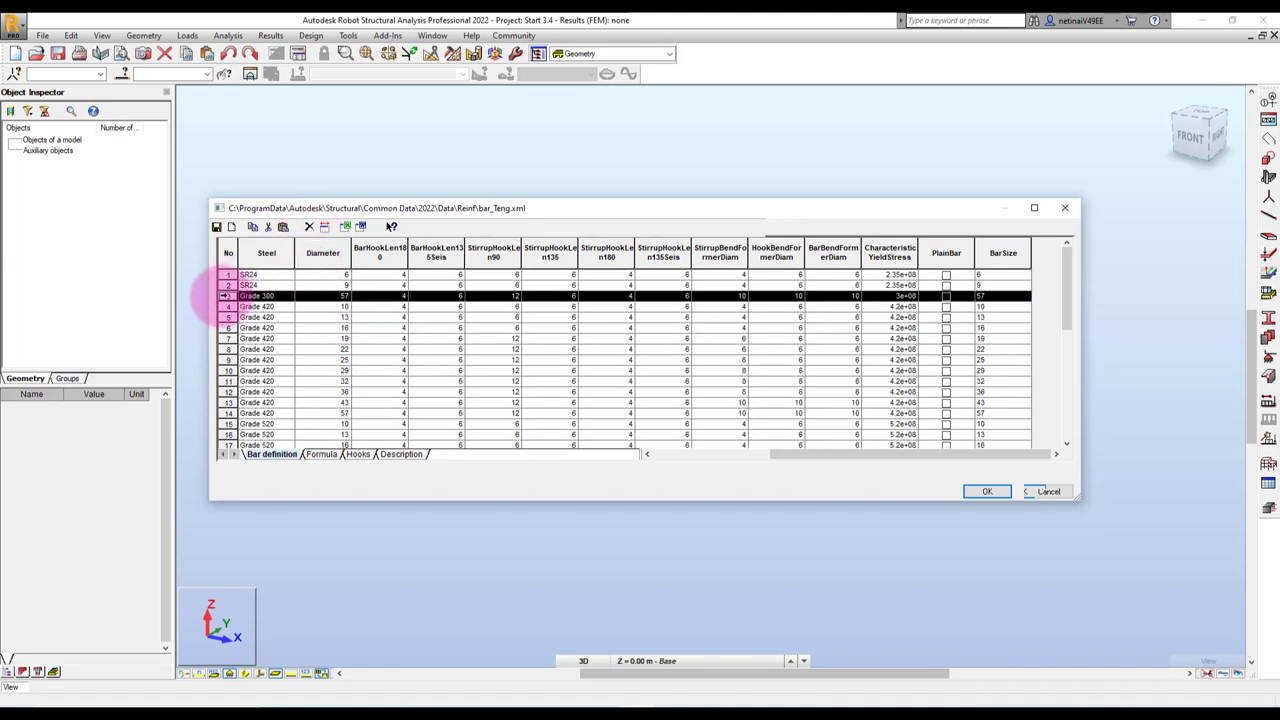
Delete the last Grade 300 bar and the 10 mm Grade 420 bar.
left_click(310, 228)
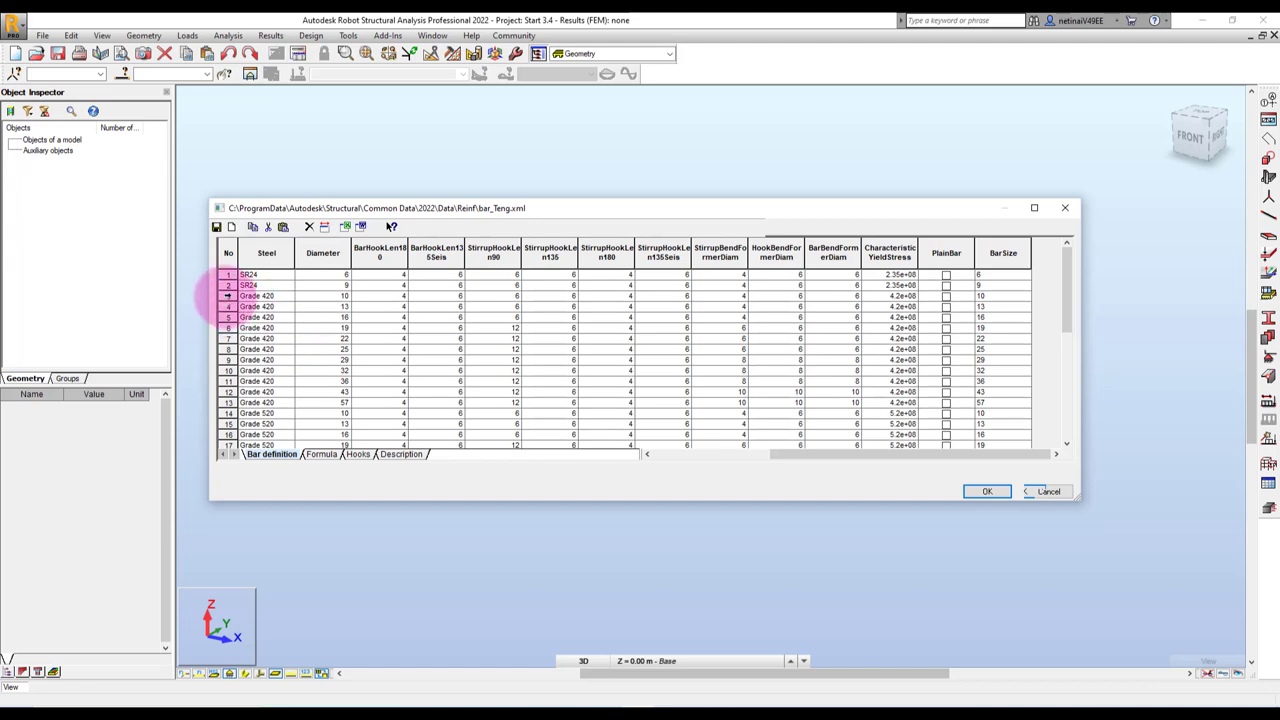
left_click(228, 296)
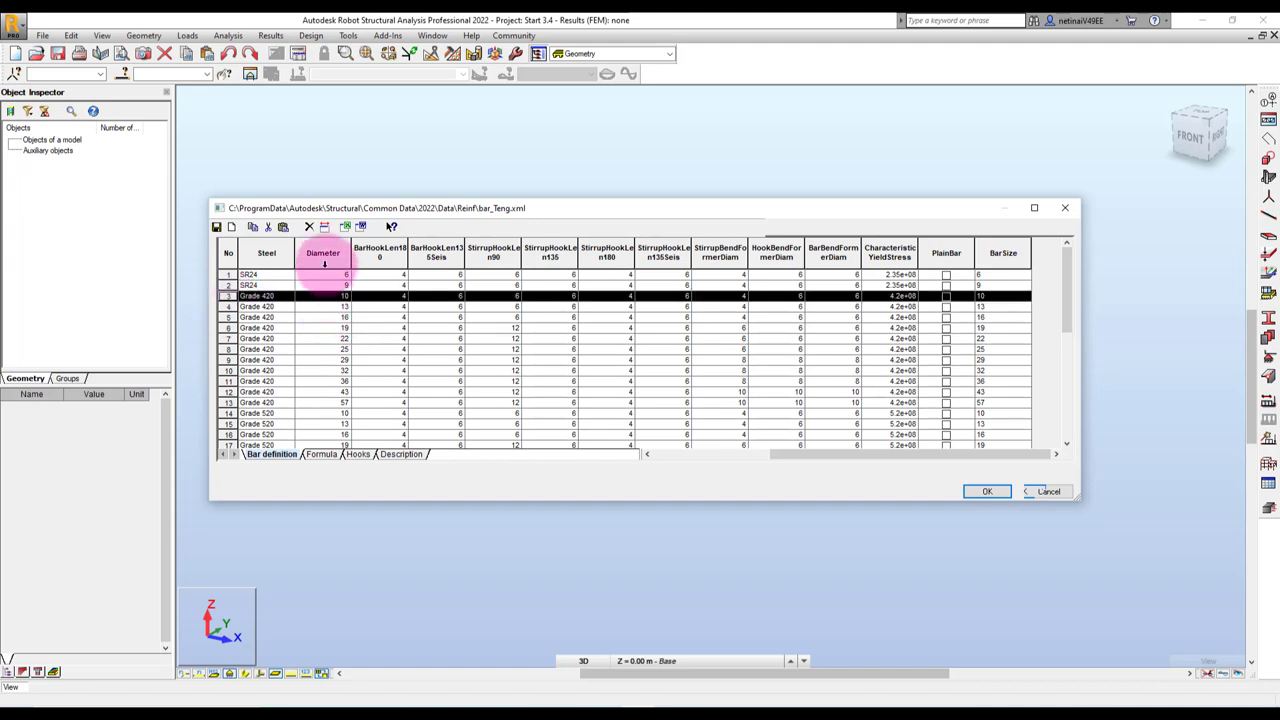
left_click(309, 228)
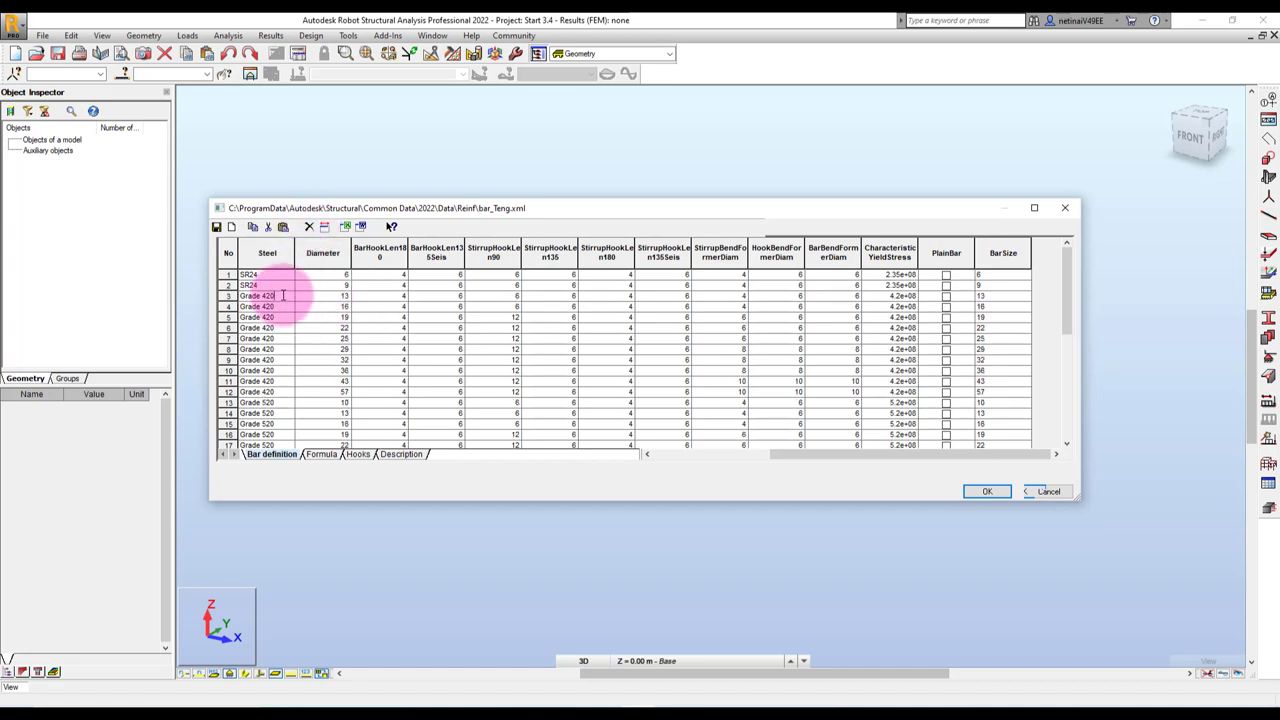
Change row 3 to steel SD40 with diameter 12 instead of 13.
left_click_drag(283, 295, 223, 296)
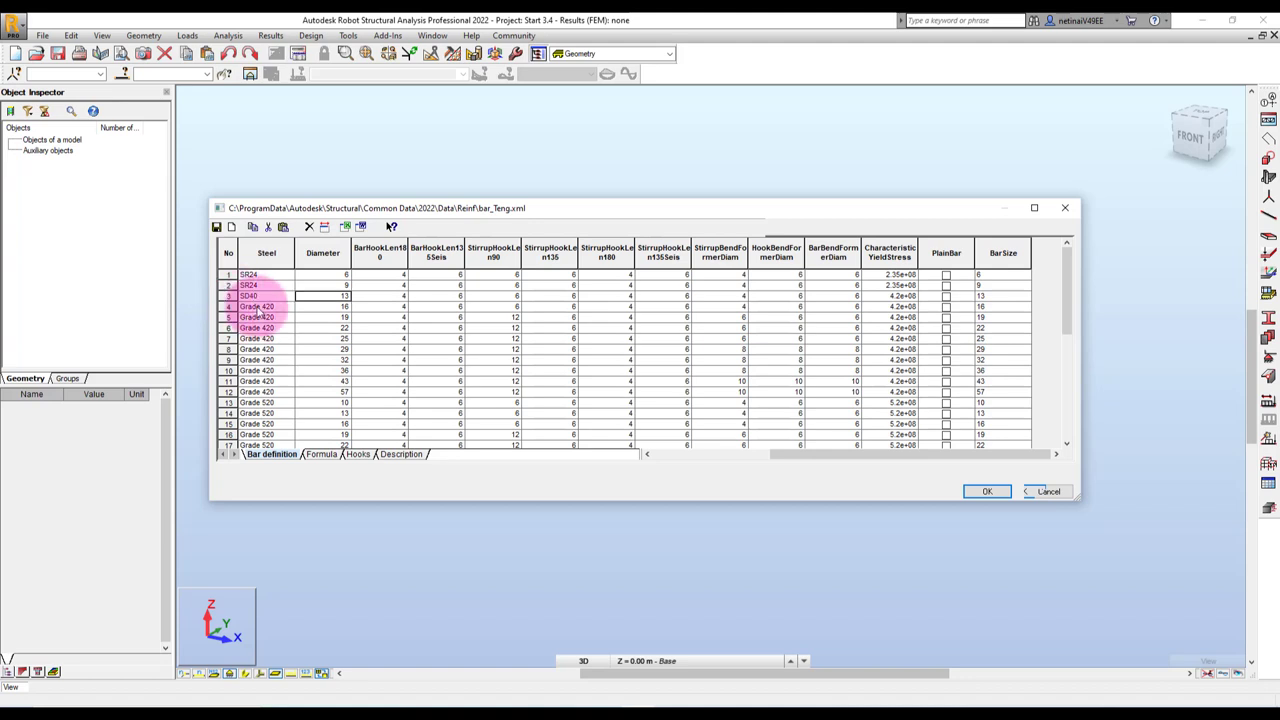
left_click(340, 296)
left_click_drag(340, 296, 377, 298)
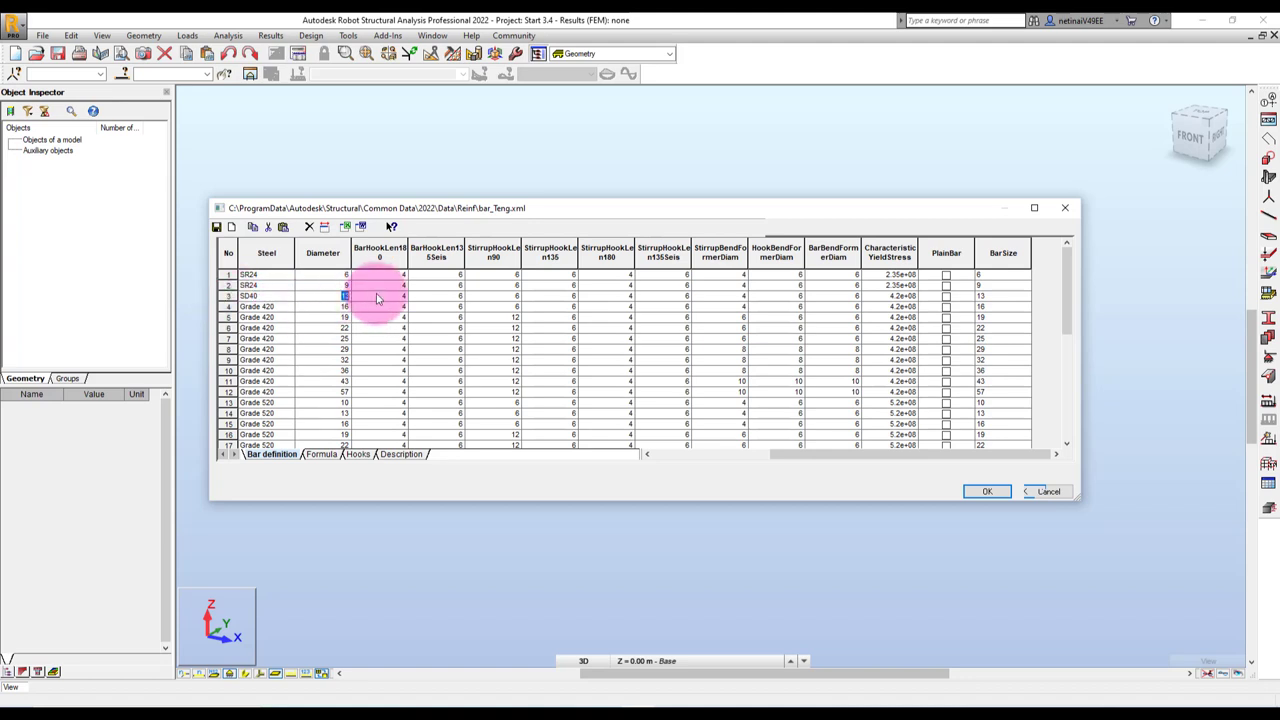
type("12")
left_click(378, 297)
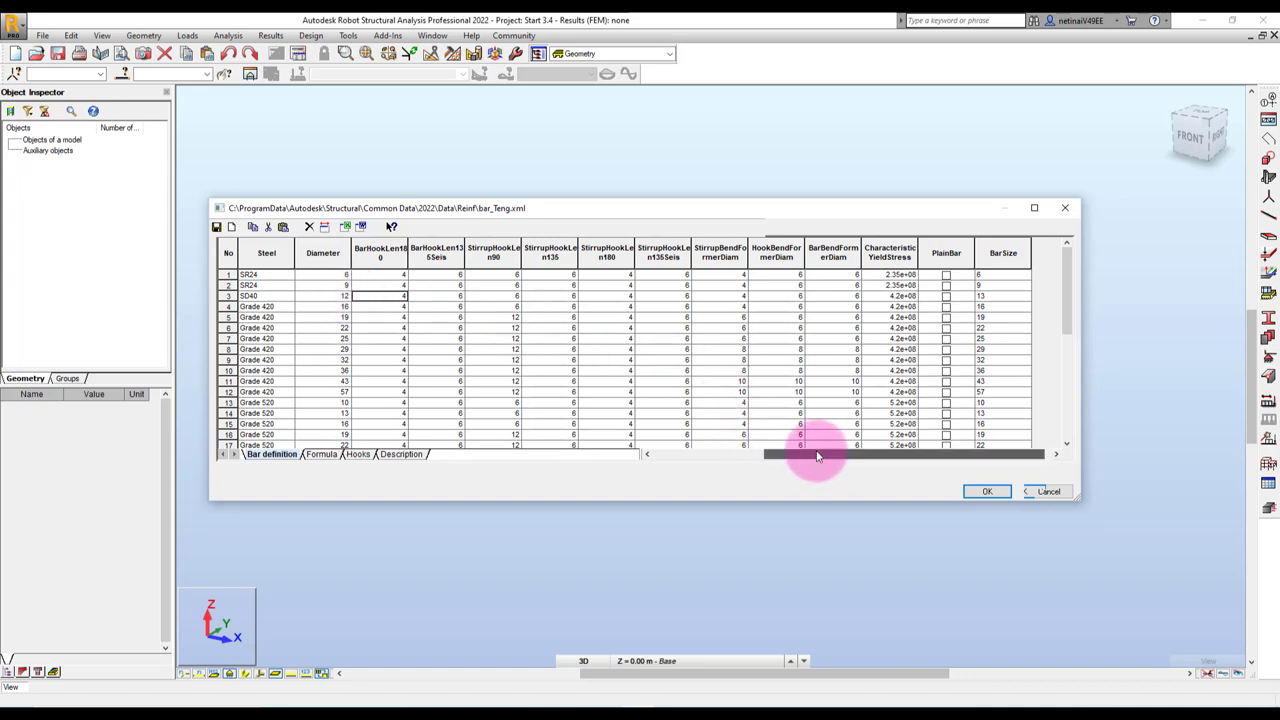
mouse_move(821, 456)
left_mouse_down()
mouse_move(757, 456)
mouse_move(894, 443)
left_mouse_up()
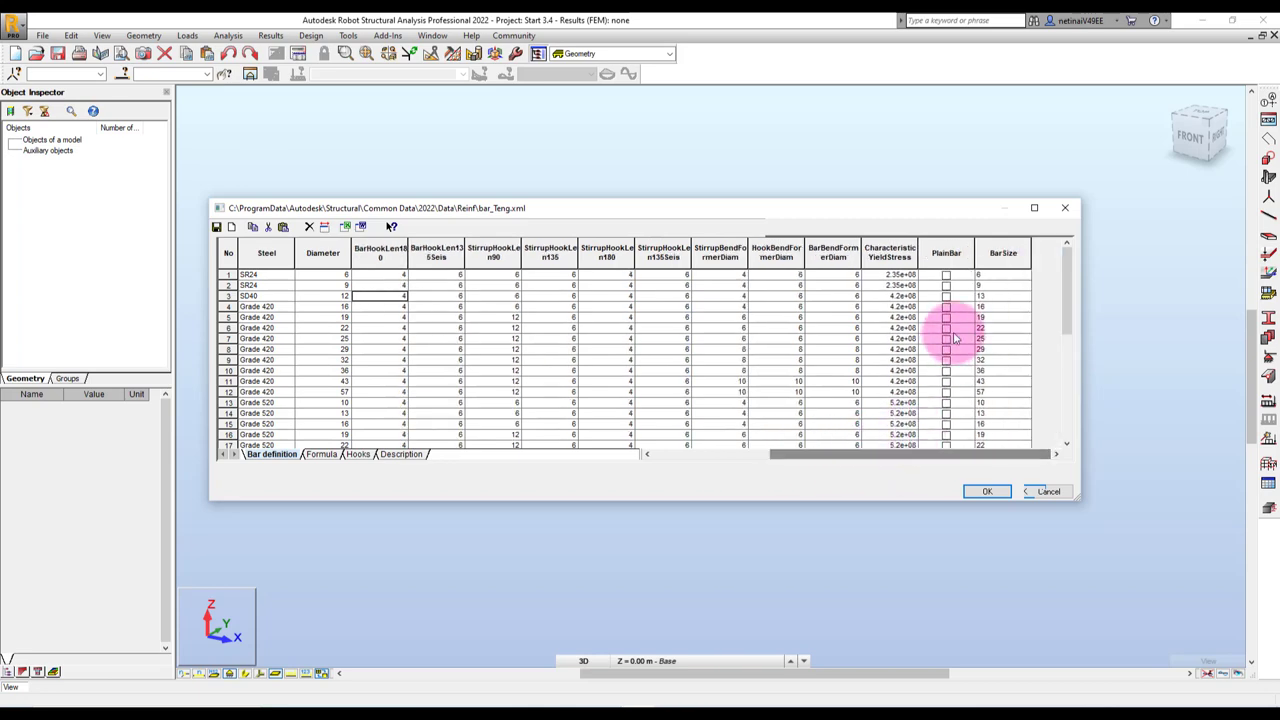
left_click(892, 296)
Convert 4000 kg/cm2 to 392266000 N/m2 on convertunits.com and copy the result.
left_click(514, 698)
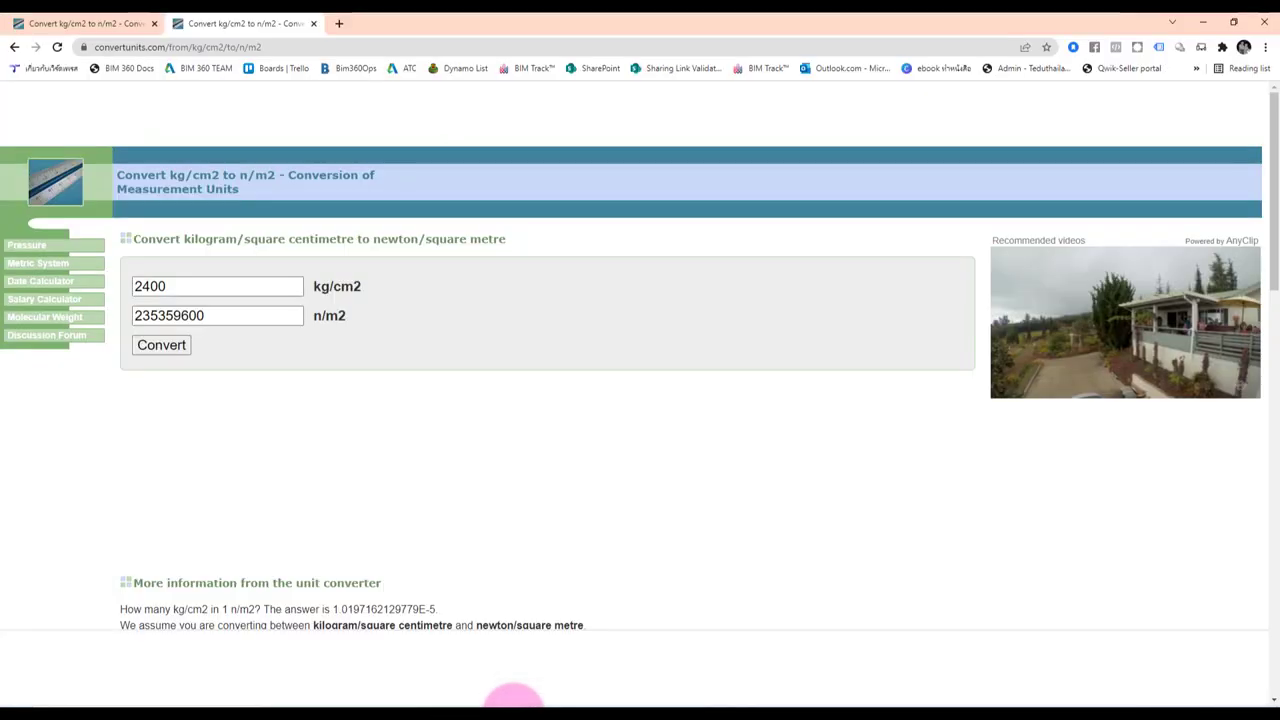
key("ctrl+a")
type("4")
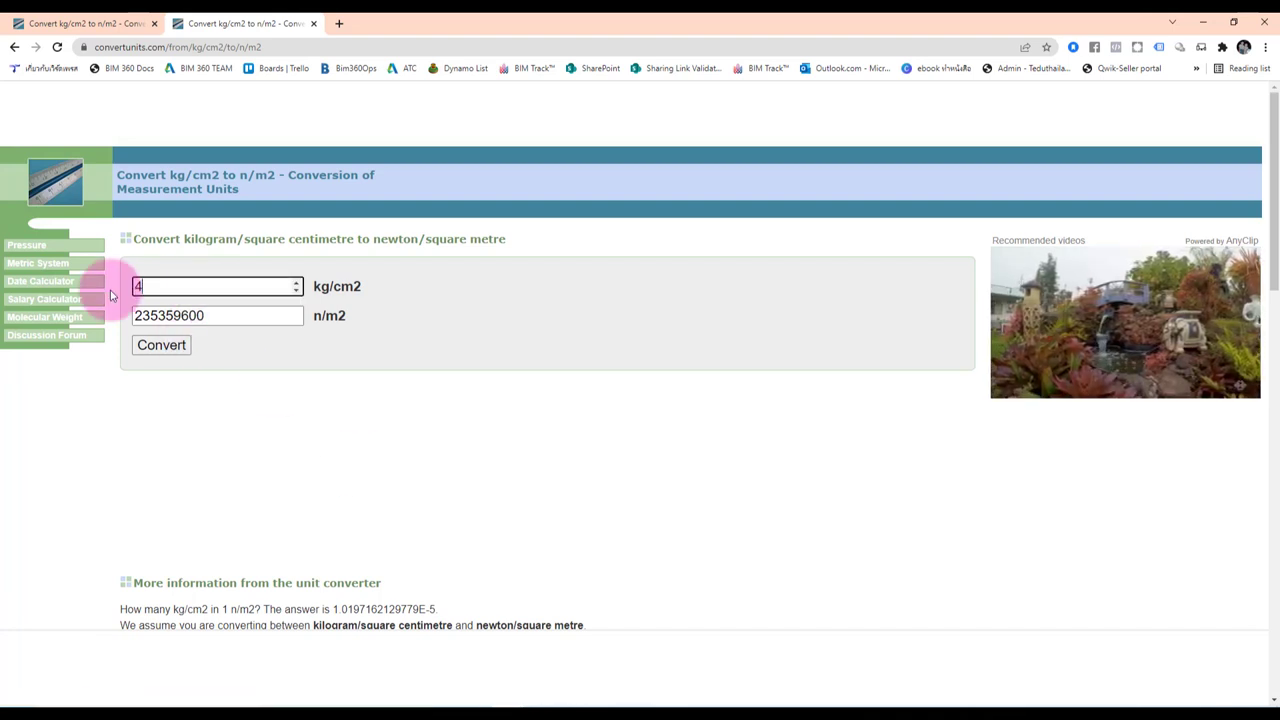
type("000")
left_click(166, 355)
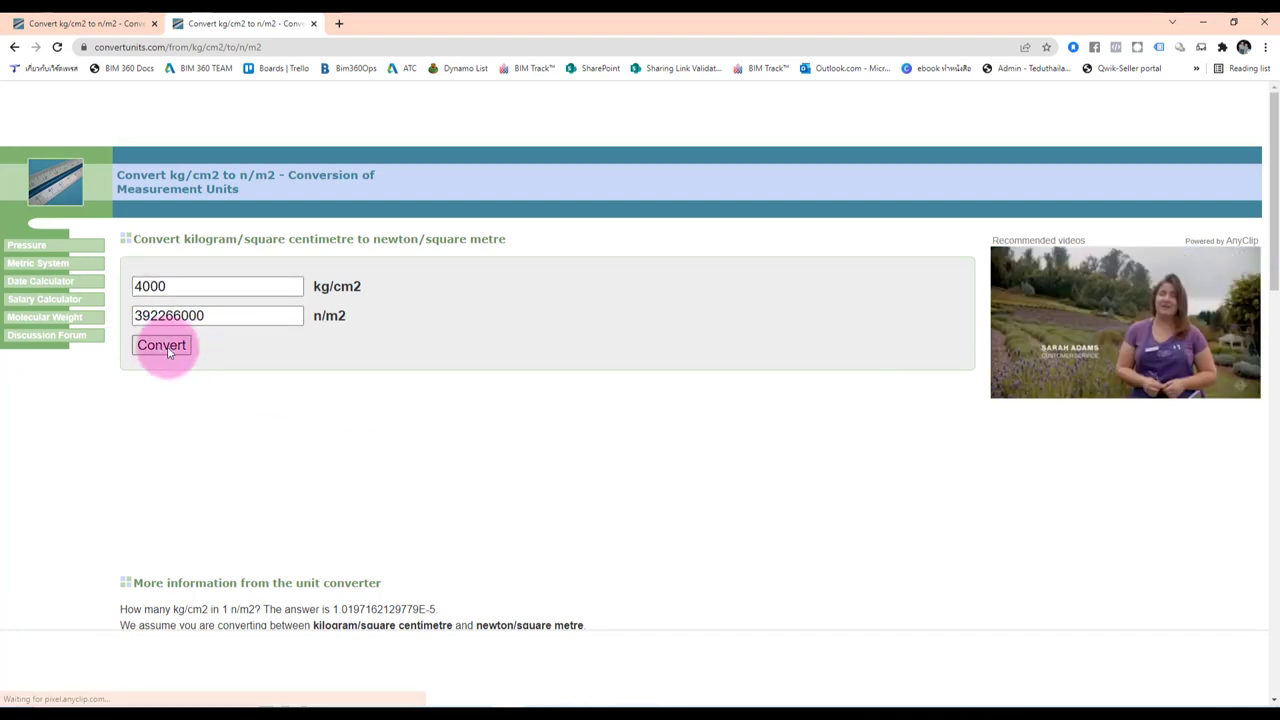
double_click(165, 316)
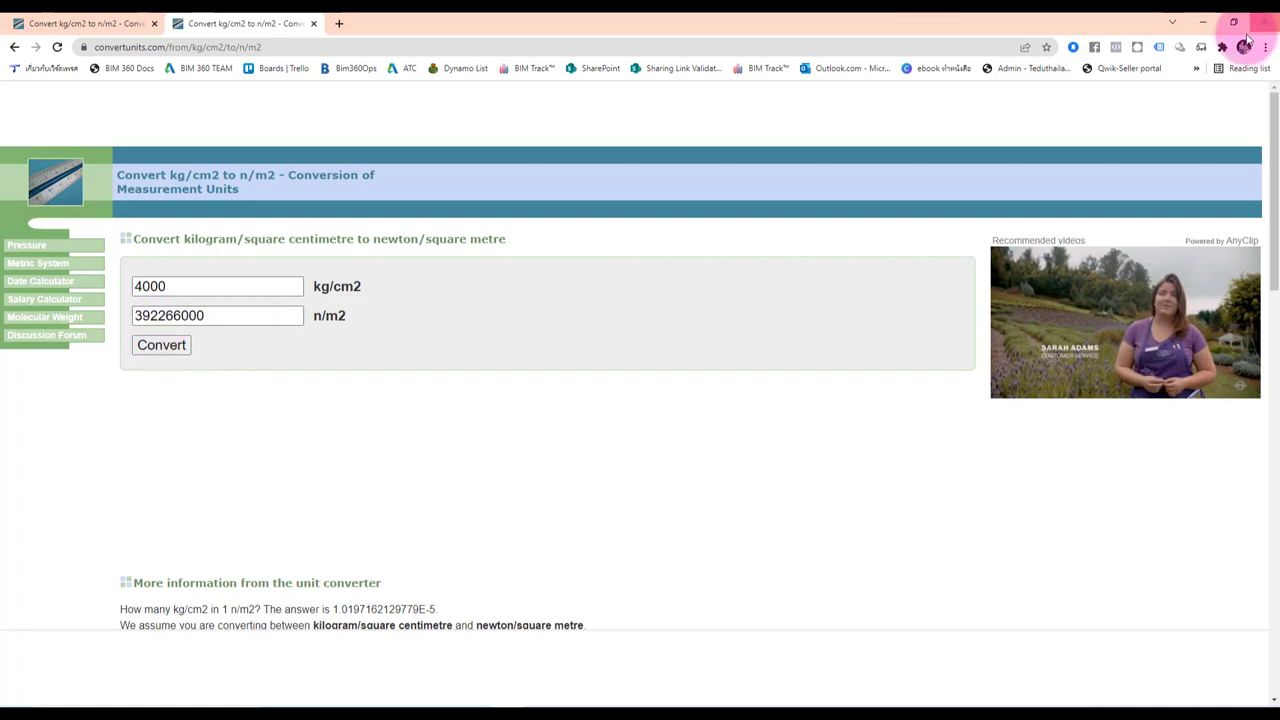
left_click(1203, 22)
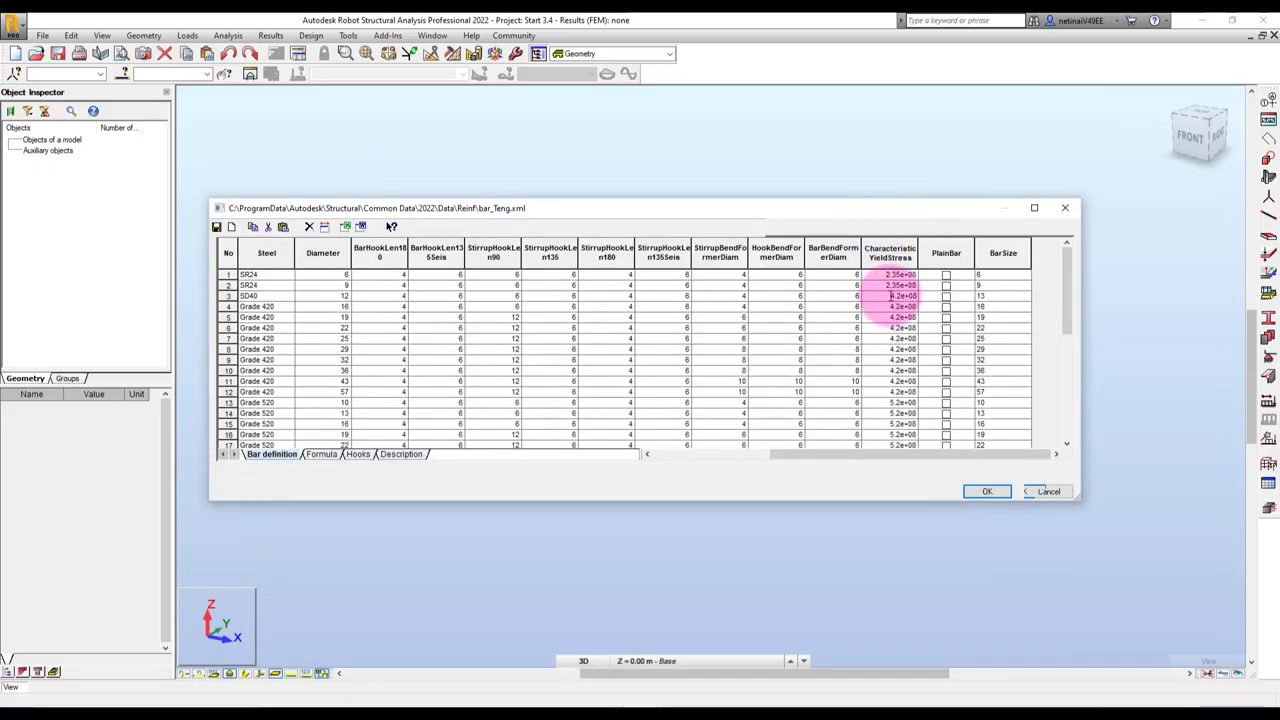
Set row 3's yield stress to 3.92e+08 and its bar size to 12.
left_click_drag(902, 296, 884, 296)
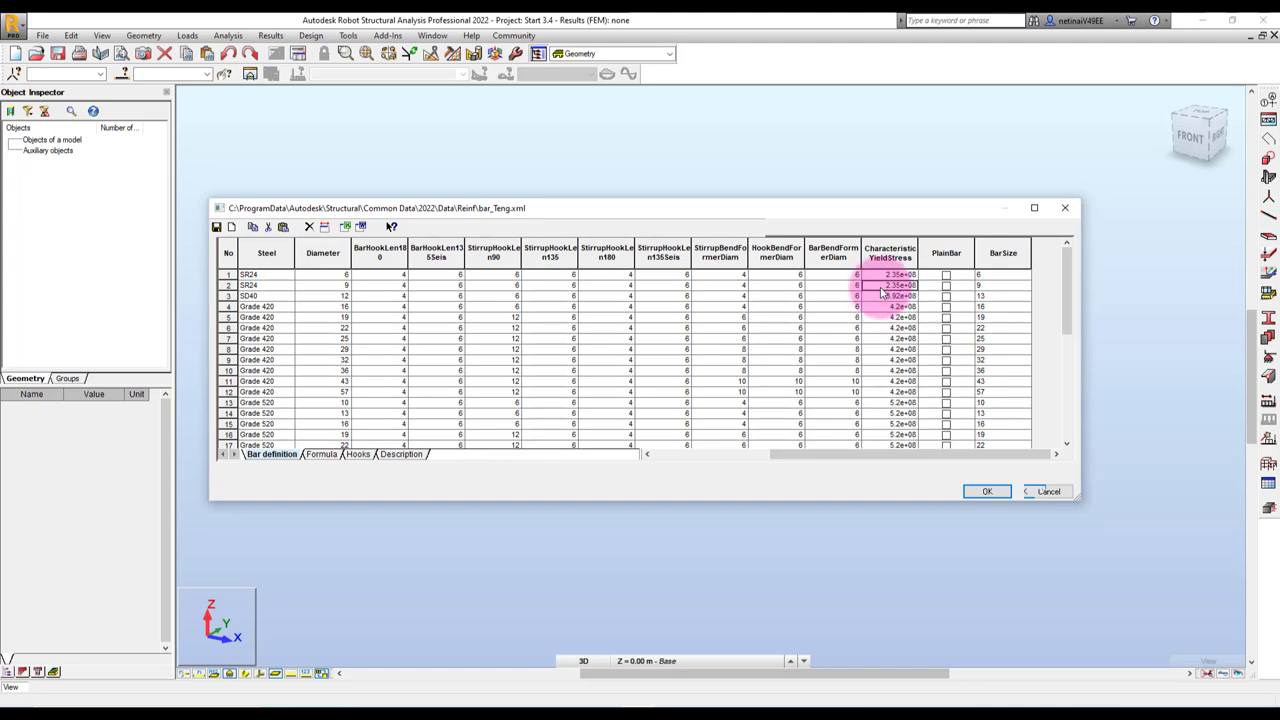
left_click(991, 298)
left_click(991, 296)
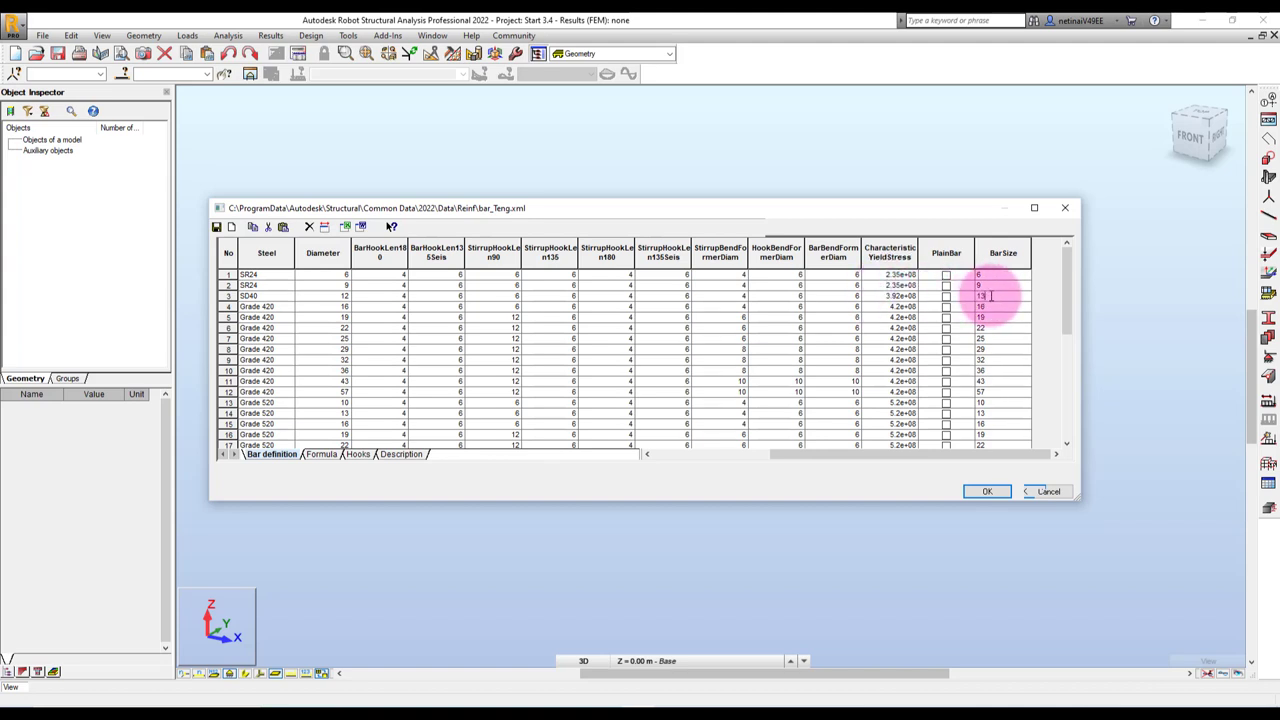
type("2")
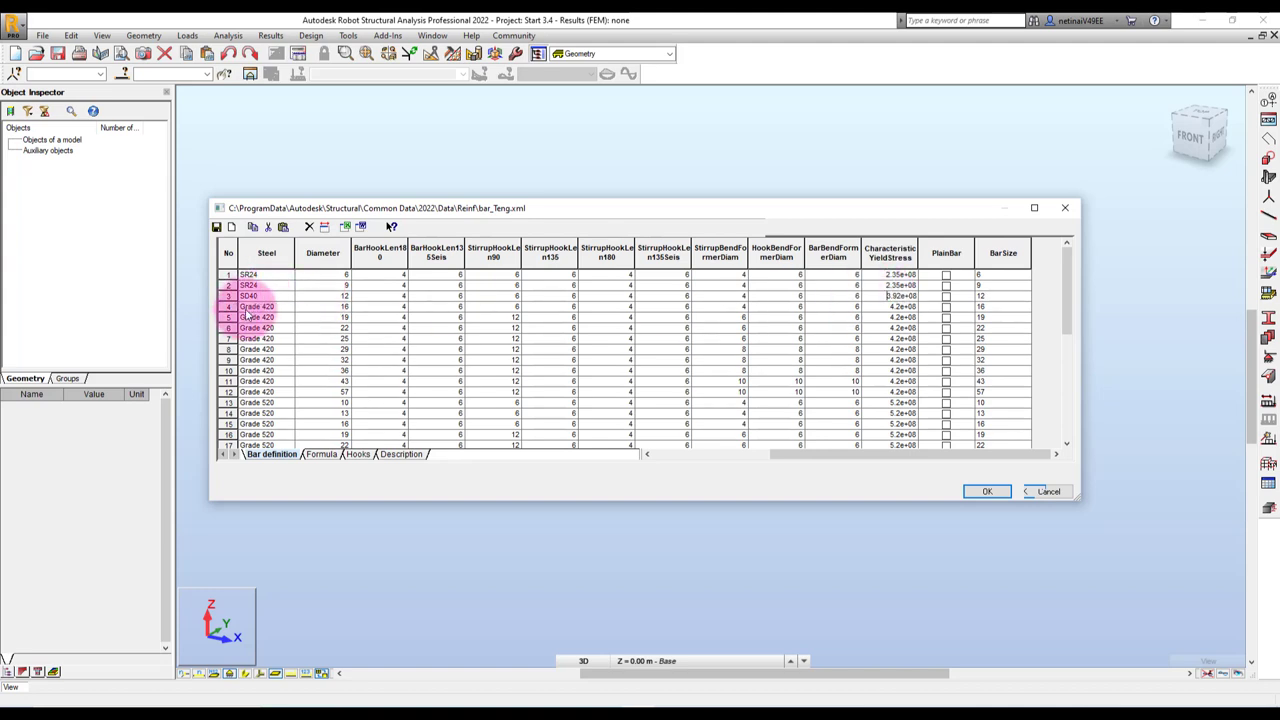
Make row 4 an SD40 bar and paste 3.92e+08 as its yield stress.
left_click(283, 306)
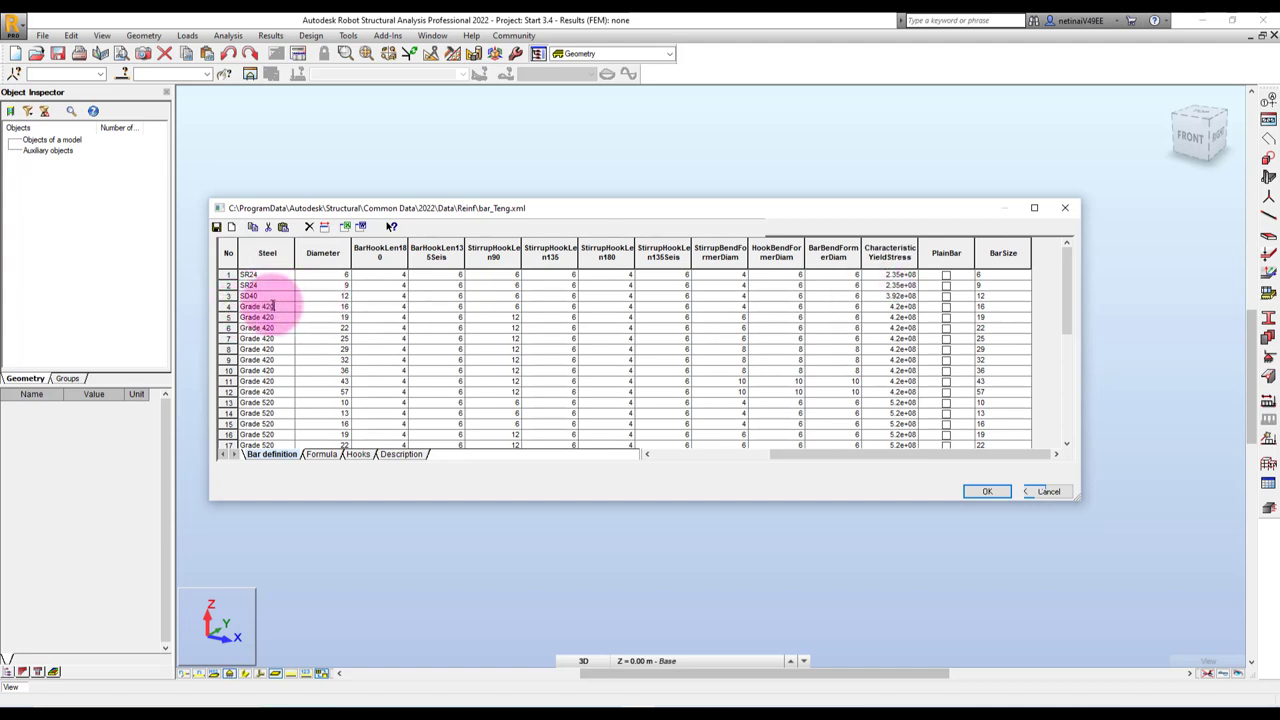
left_click_drag(273, 306, 208, 305)
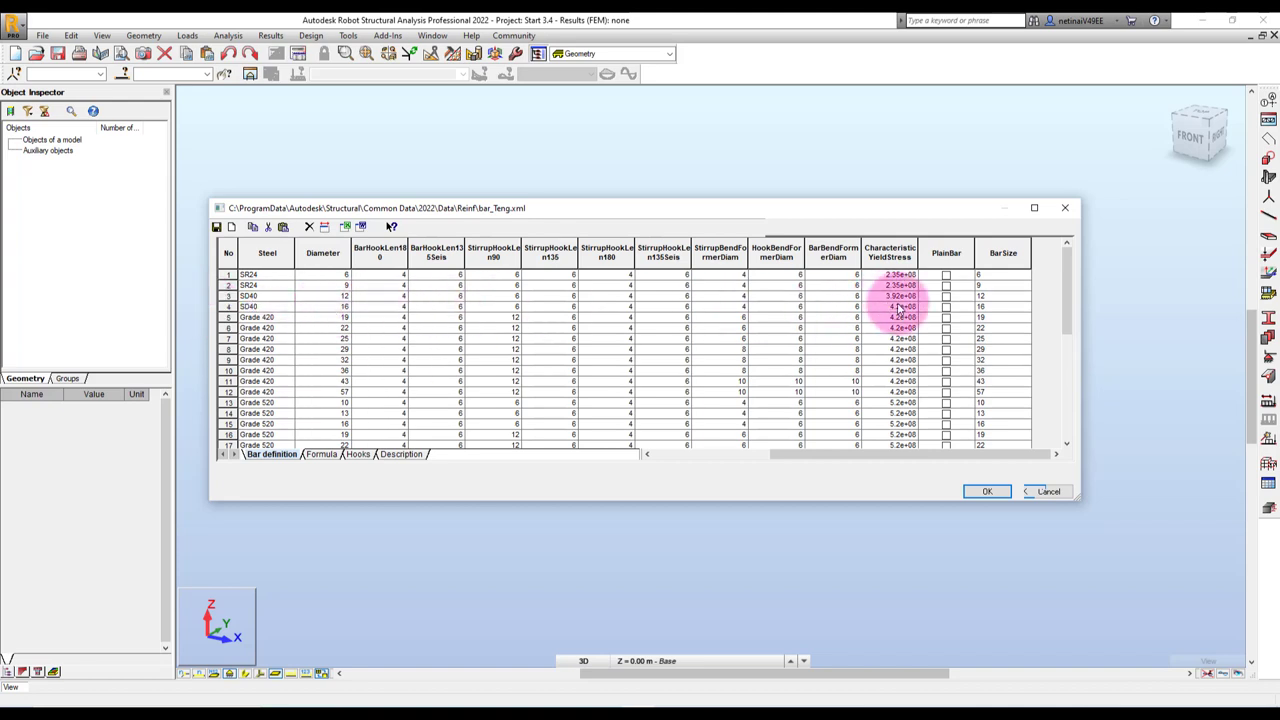
left_click_drag(886, 296, 922, 296)
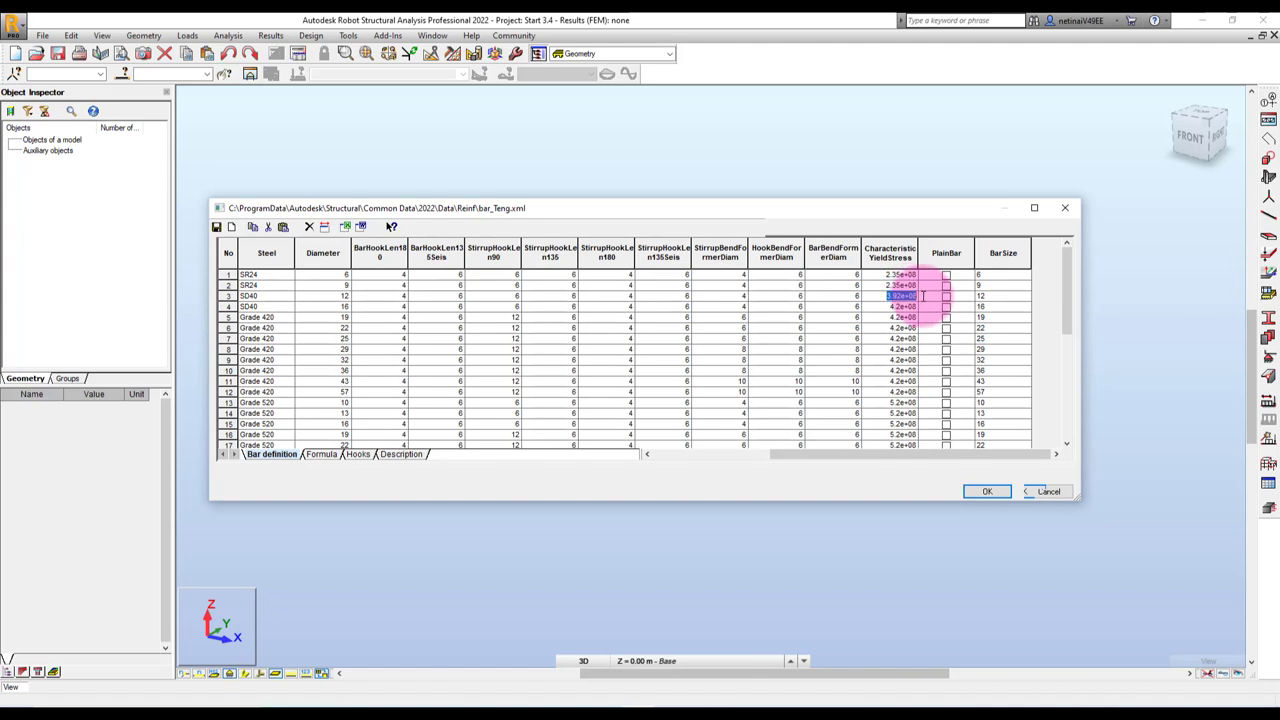
left_click(891, 306)
type("3.92e+08")
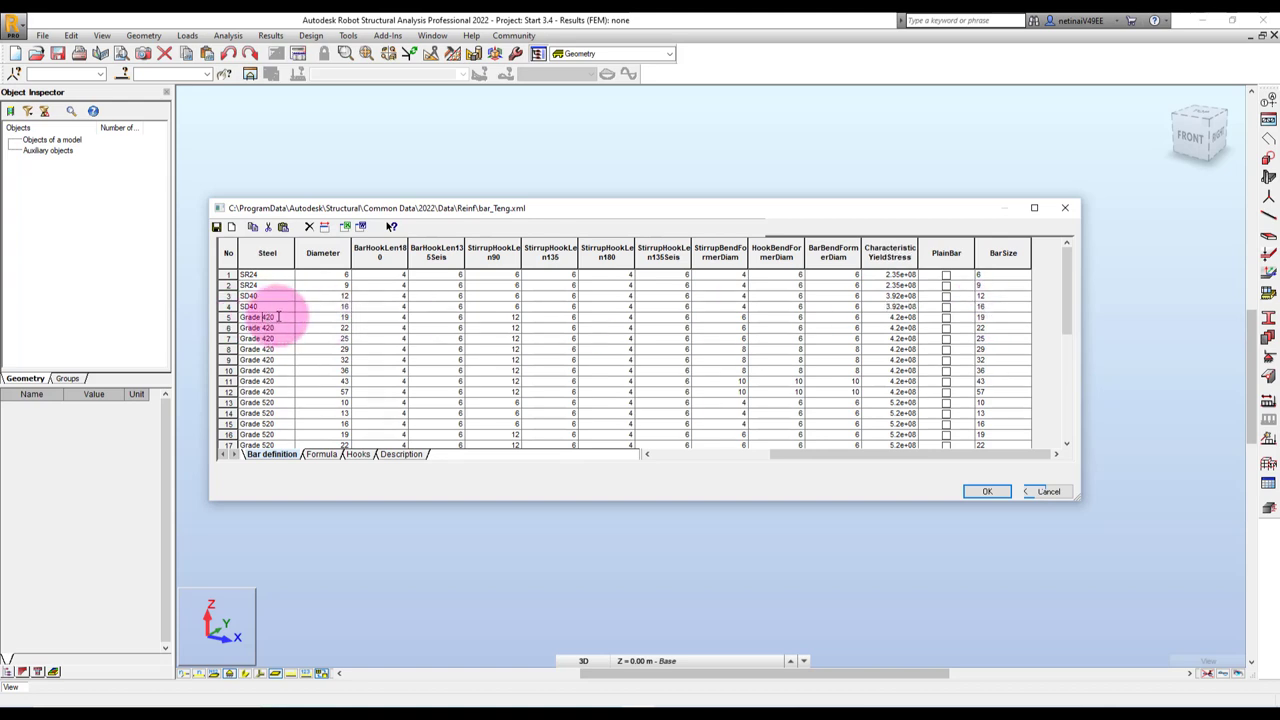
Make row 5 an SD40 bar with diameter 20 and bar size 20.
left_click_drag(278, 316, 193, 320)
type("SD40")
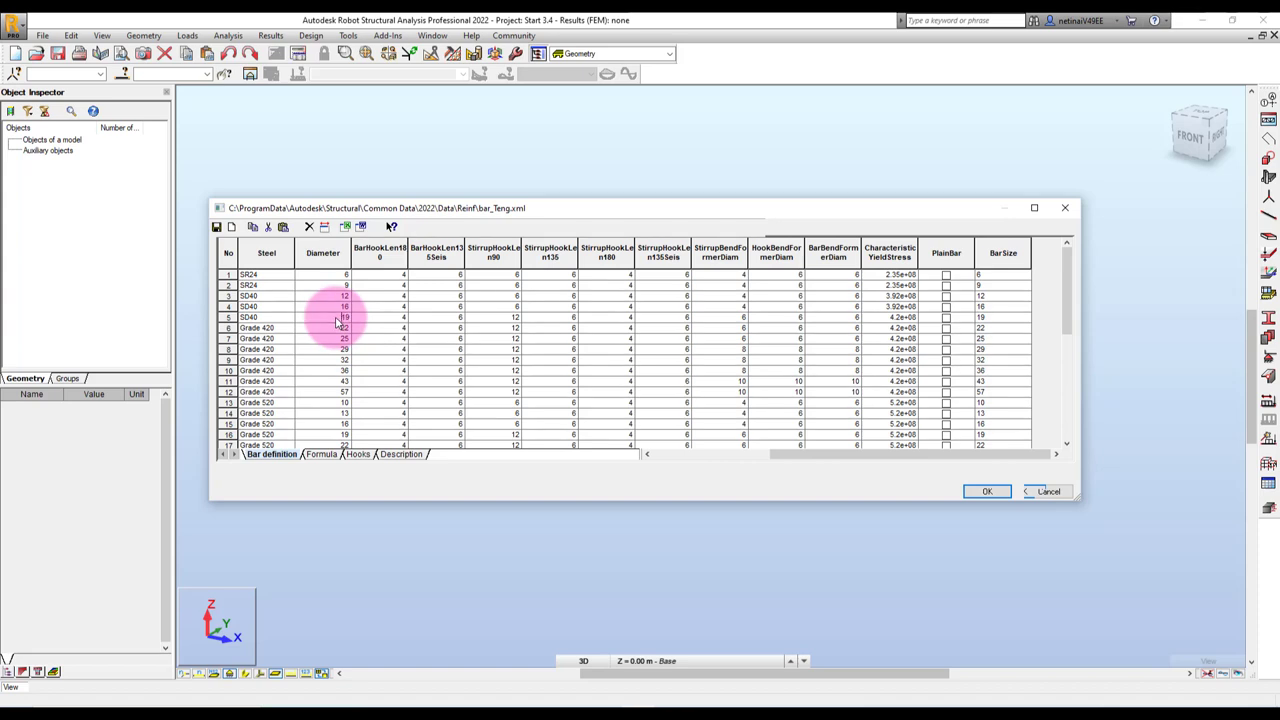
left_click_drag(337, 316, 366, 316)
type("20")
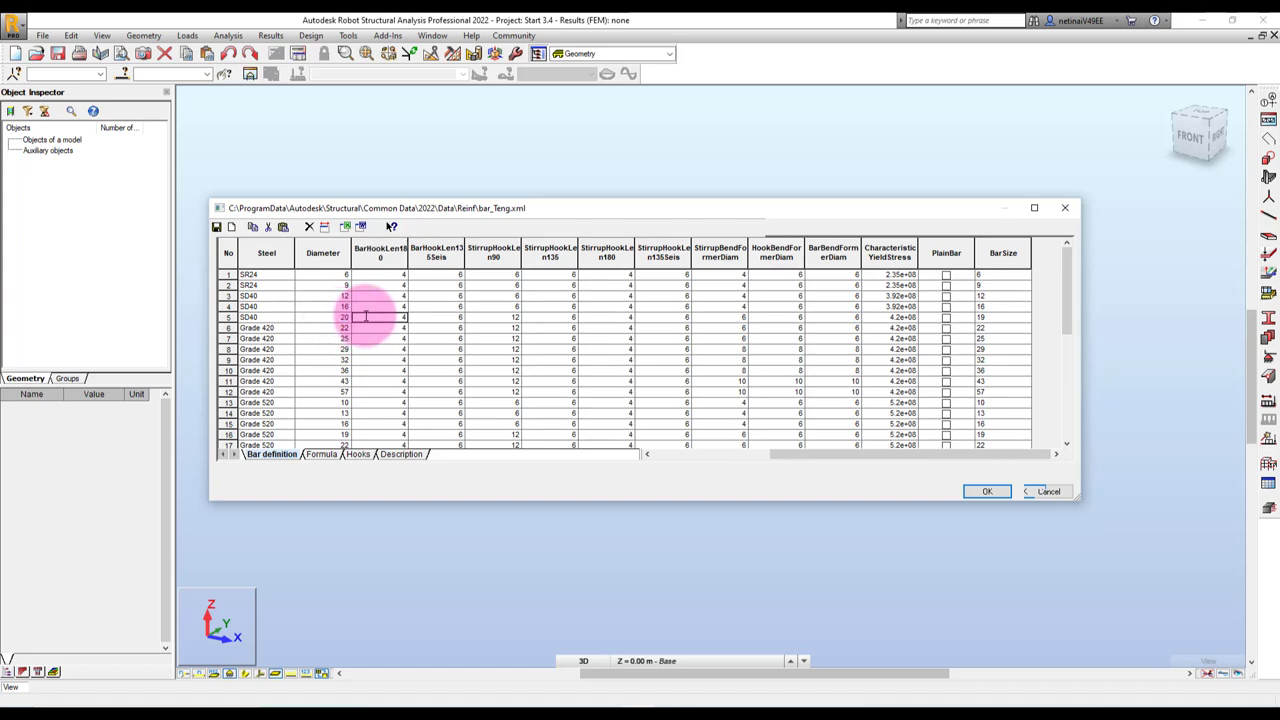
left_click_drag(878, 306, 937, 305)
key("ctrl+c")
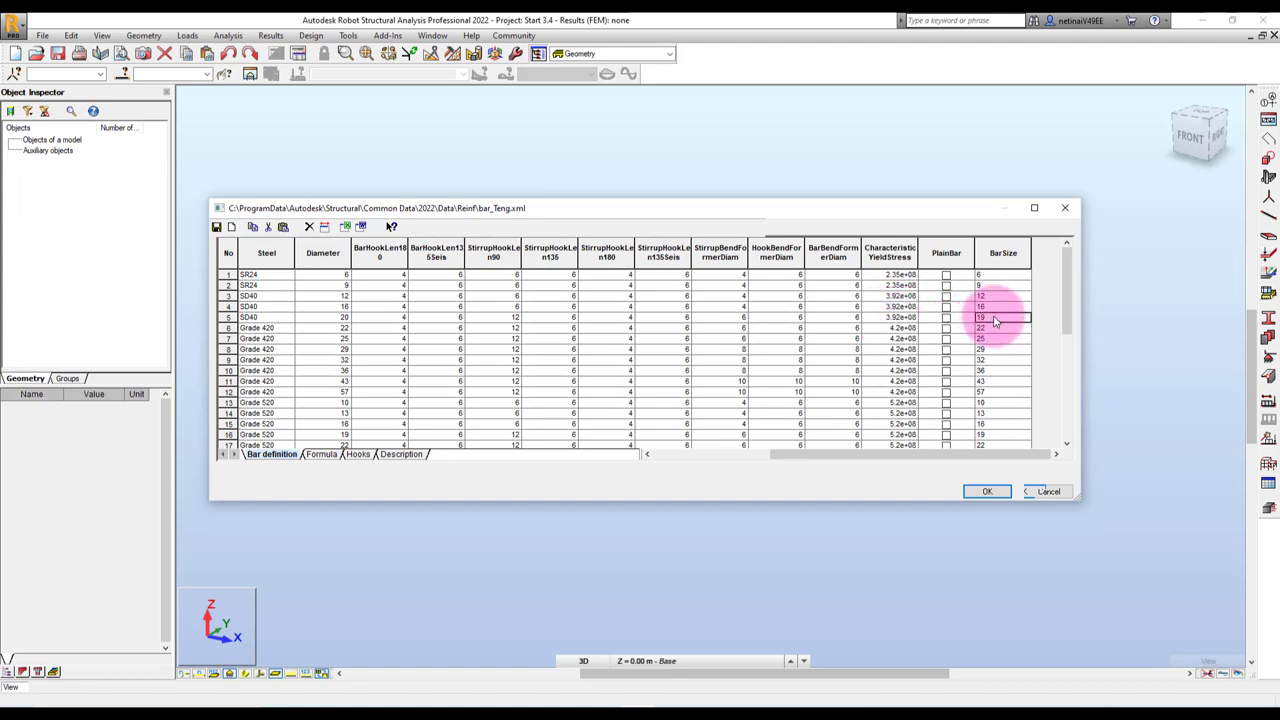
left_click_drag(987, 320, 968, 318)
type("20")
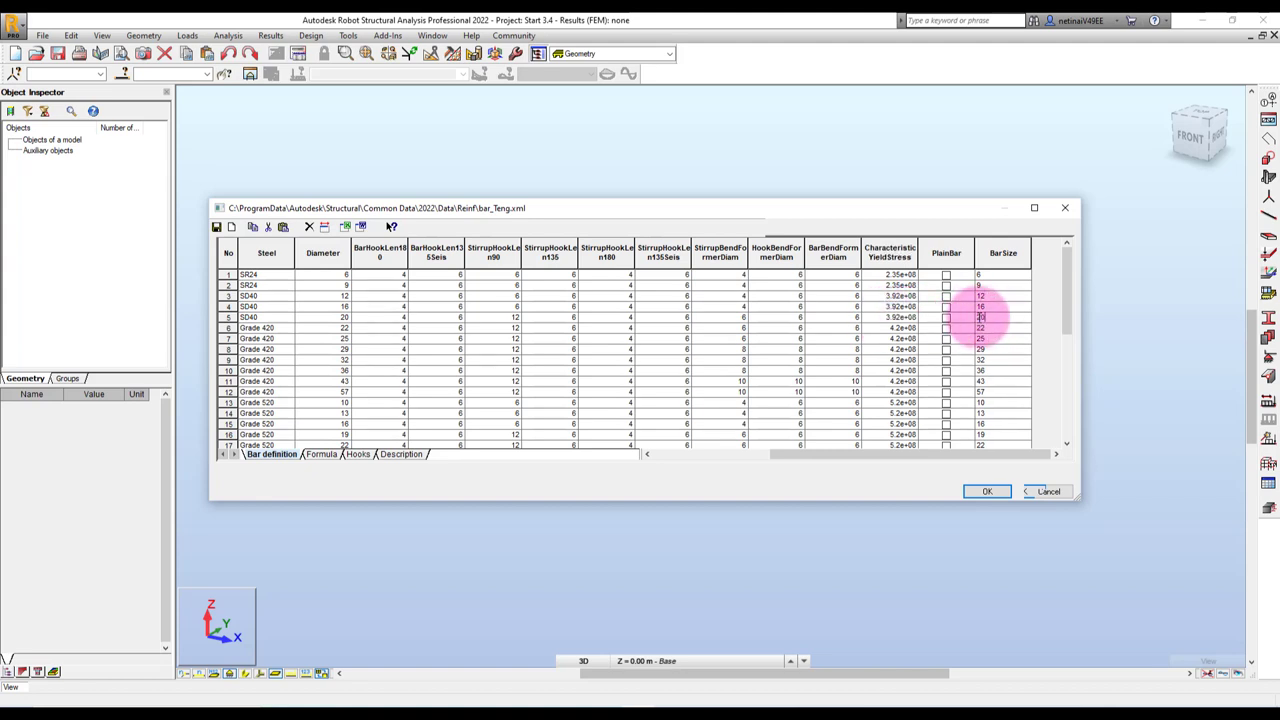
left_click(257, 340)
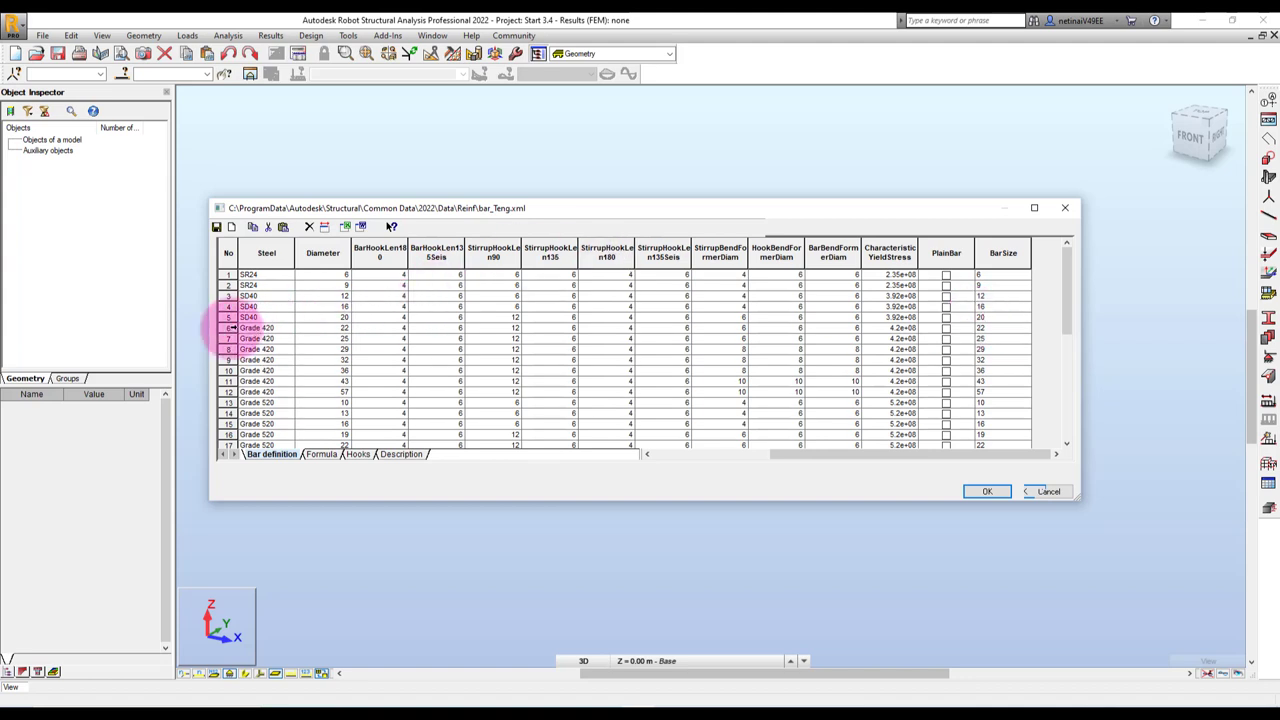
Delete the 22 mm Grade 420 bar and give row 6 (diameter 25) yield stress 3.92e+08.
left_click(227, 330)
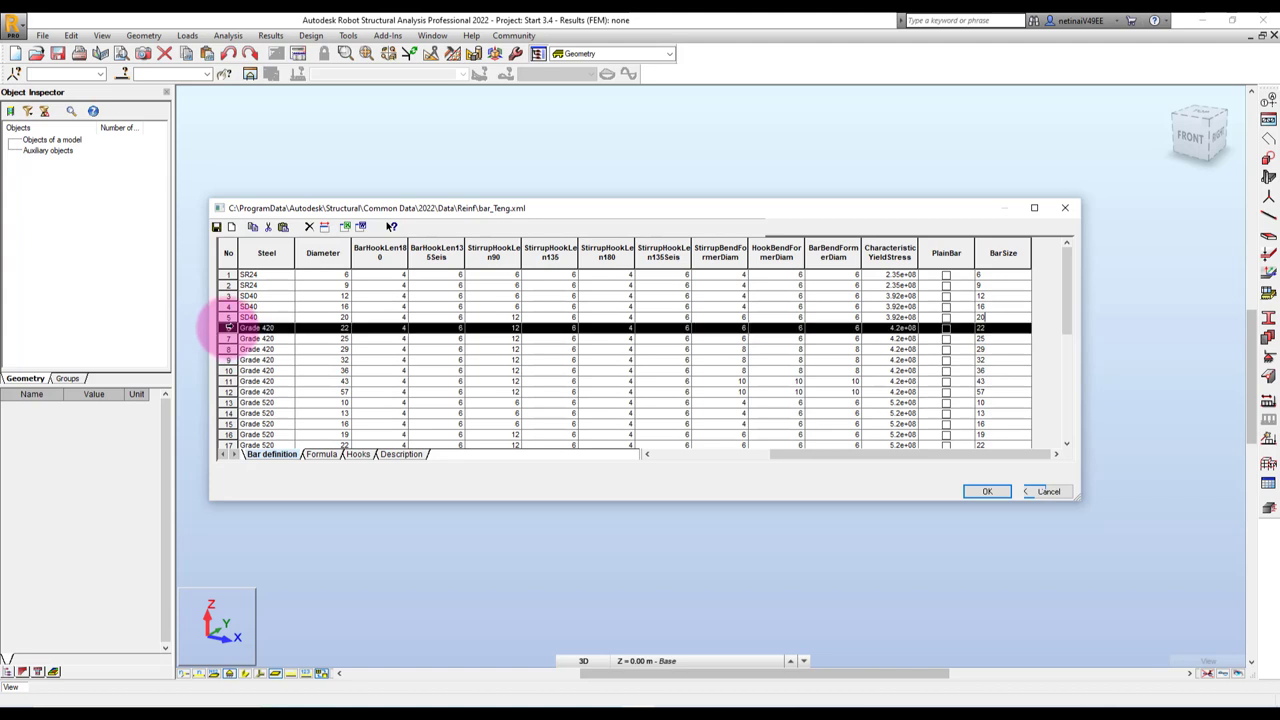
left_click(309, 228)
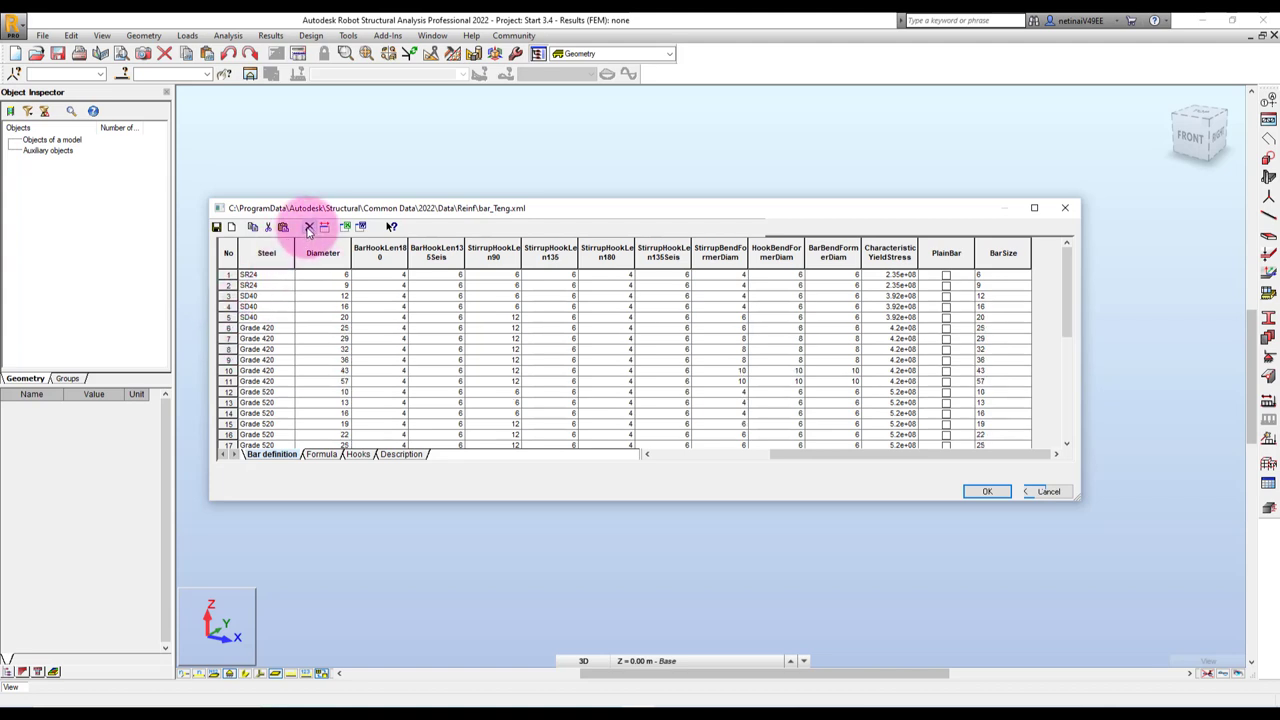
left_click(257, 328)
type("SD40")
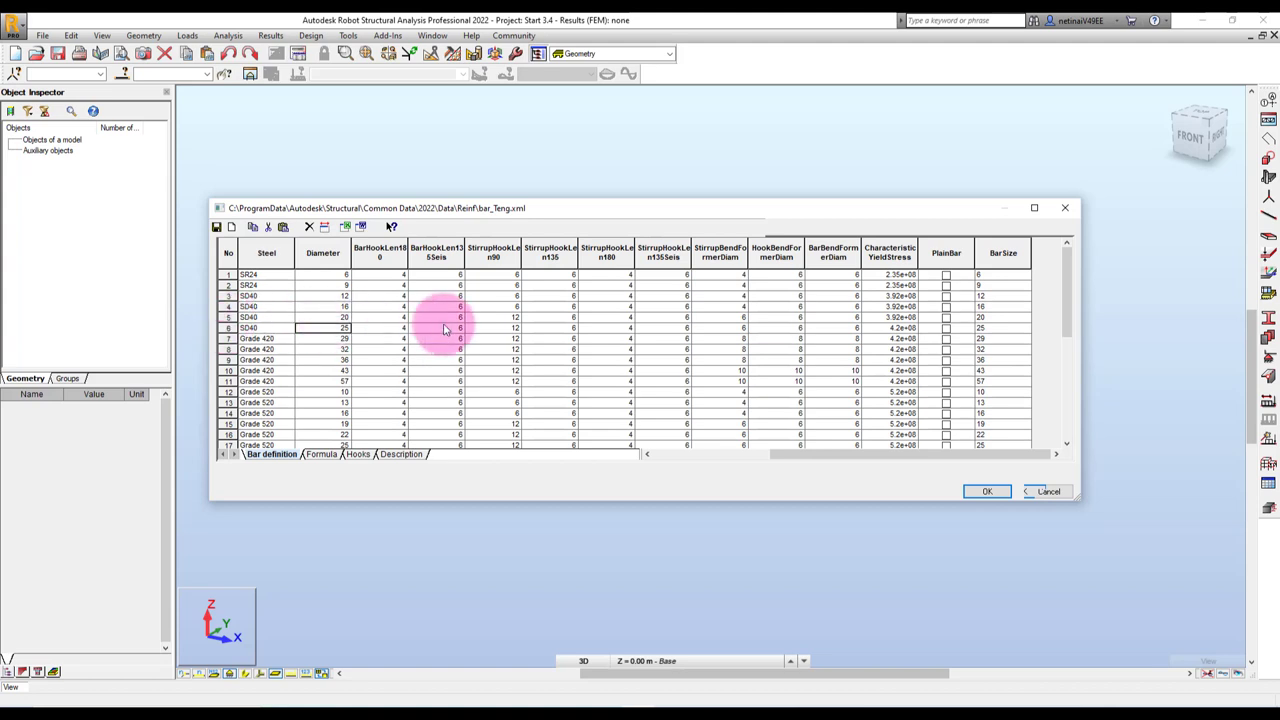
left_click(895, 318)
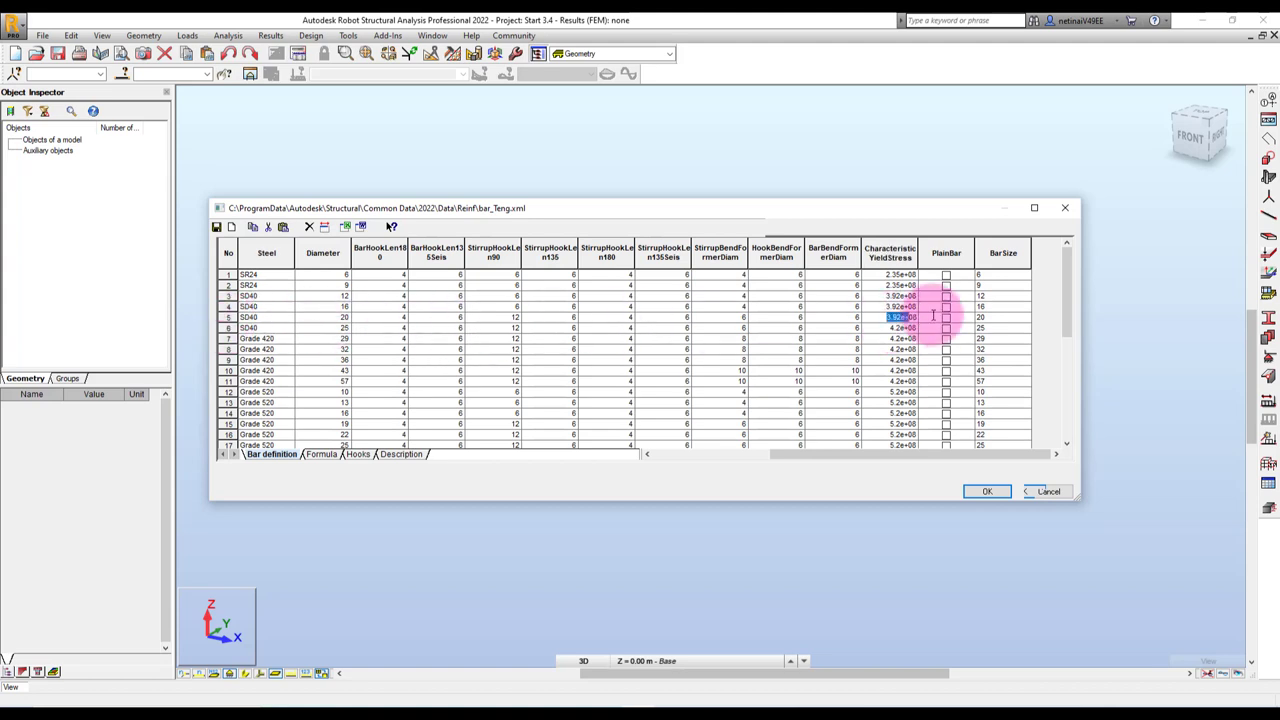
double_click(893, 320)
key("ctrl+v")
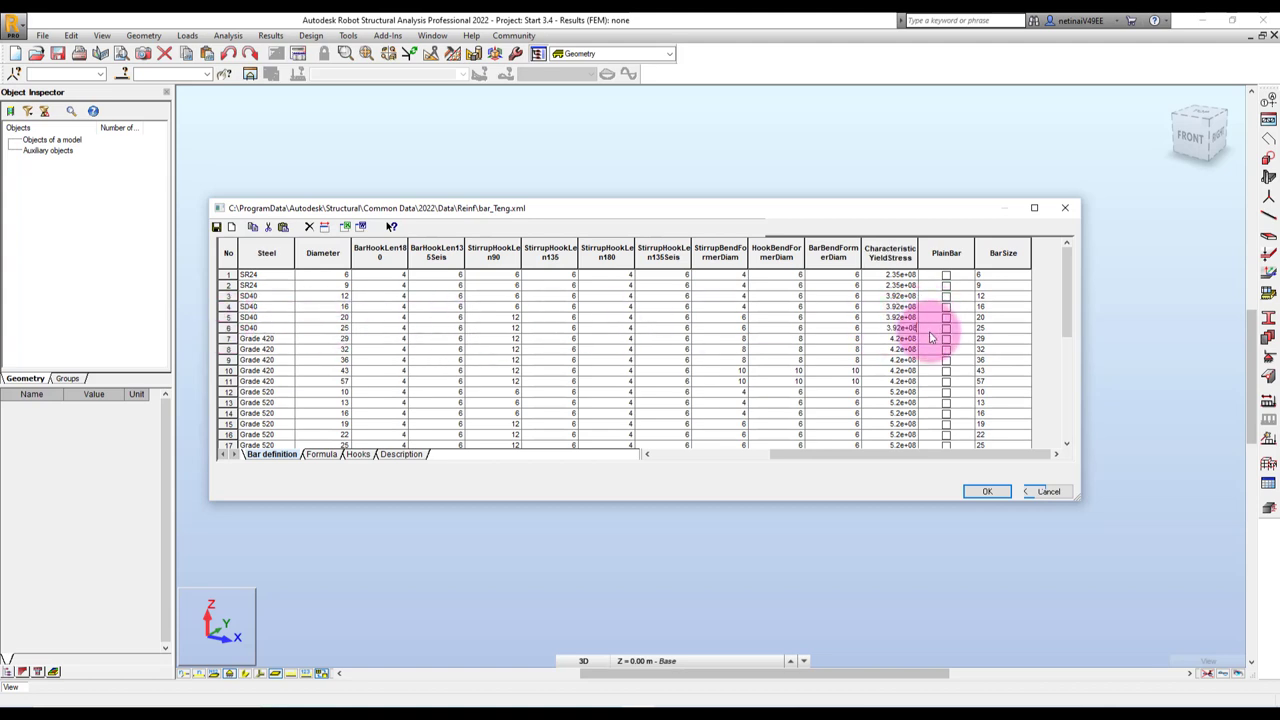
left_click(1003, 332)
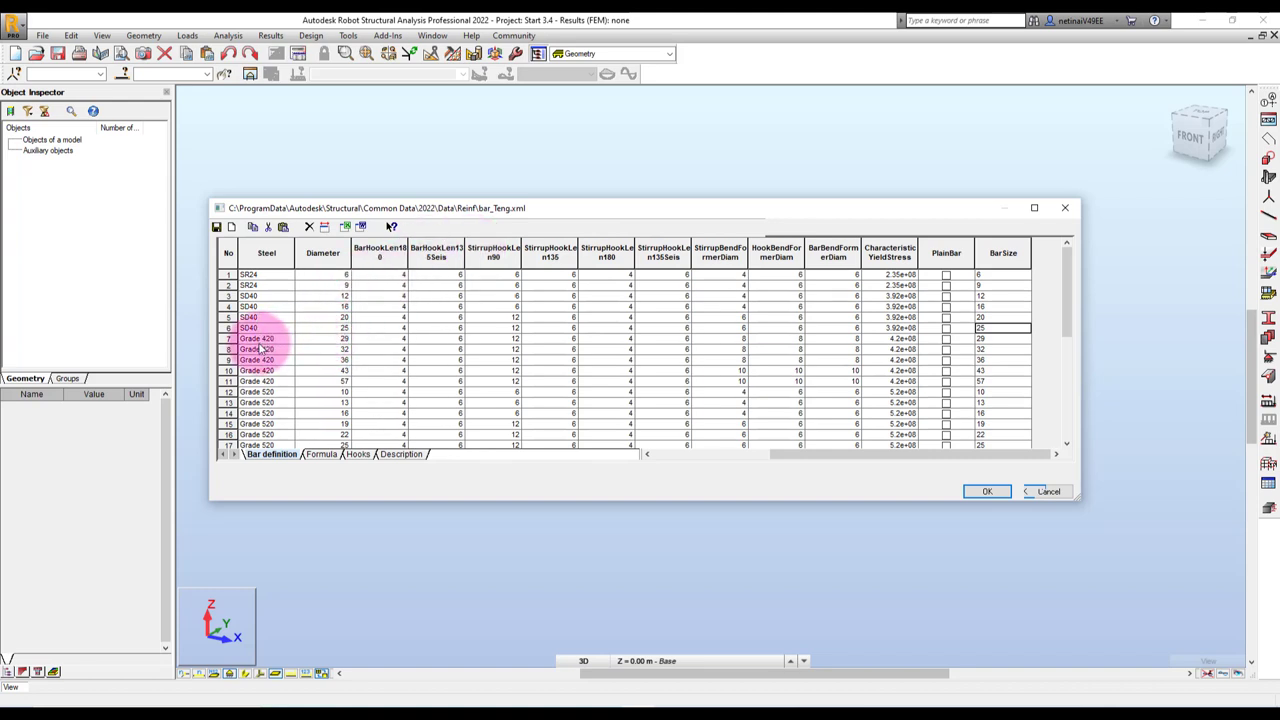
Delete the 29 mm Grade 420 bar and rename the new row 7 steel to SD40.
left_click(228, 338)
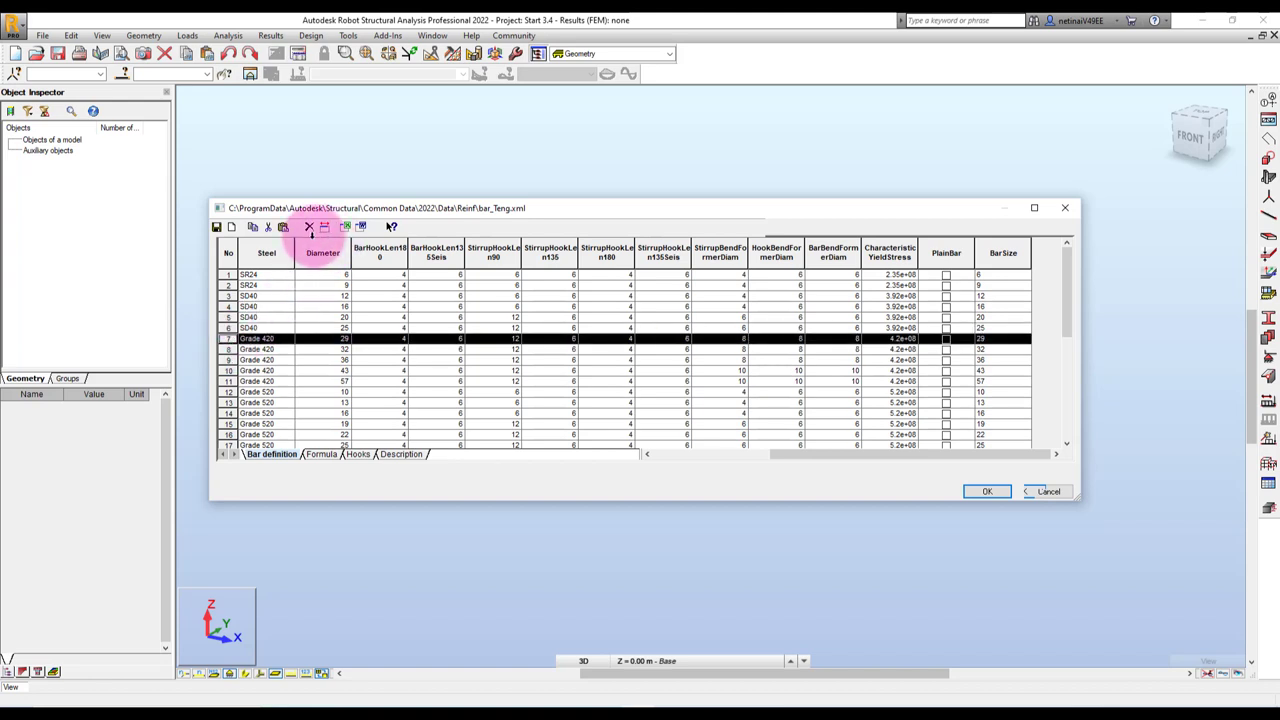
left_click(309, 227)
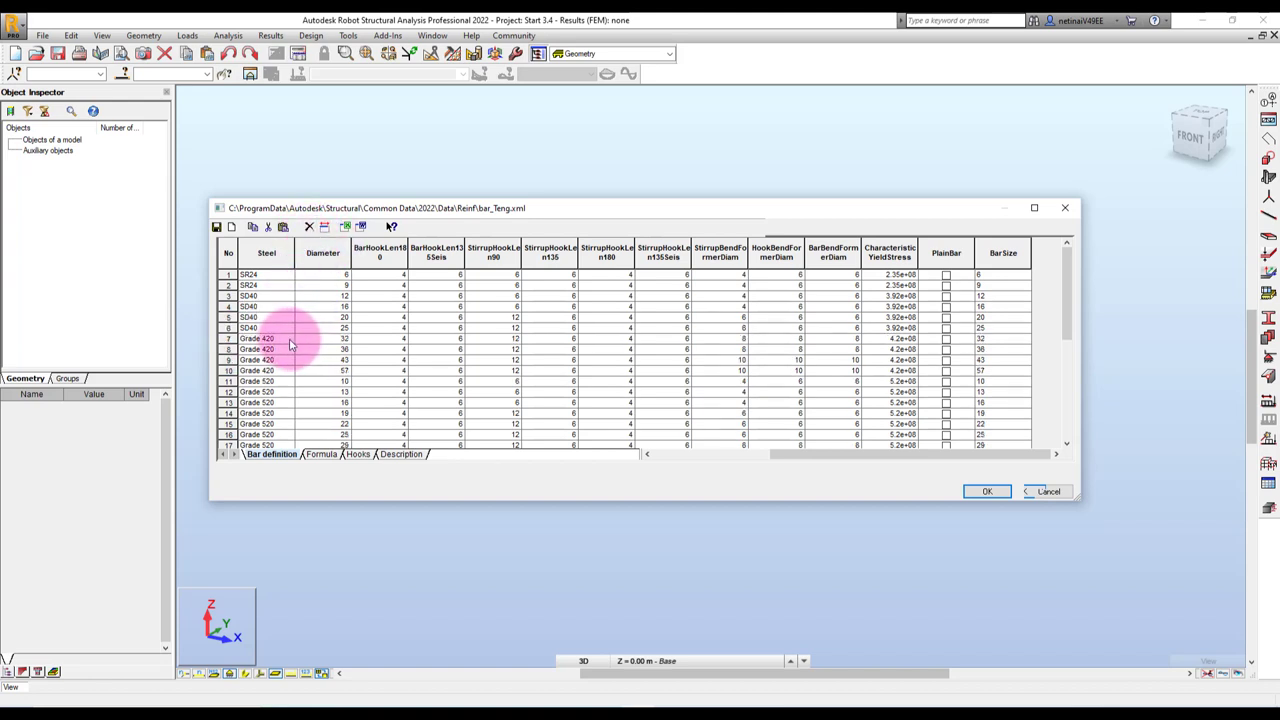
left_click(228, 338)
left_click(262, 338)
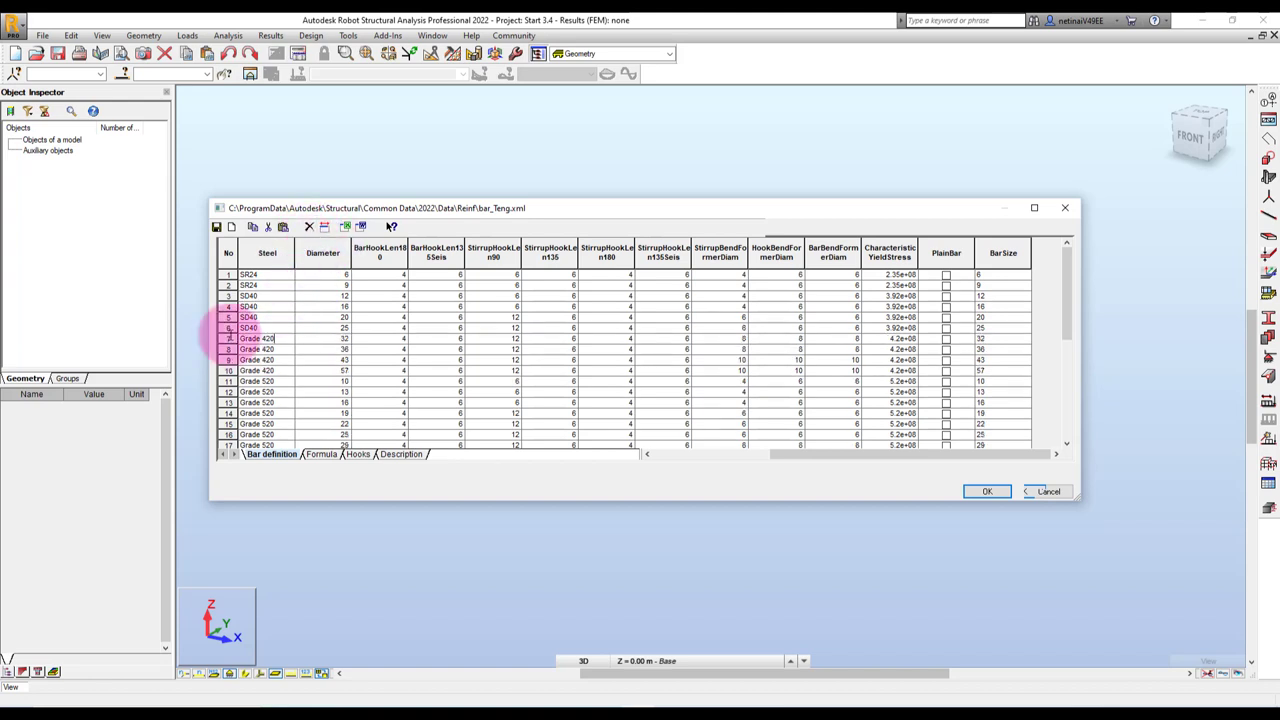
type("SD40")
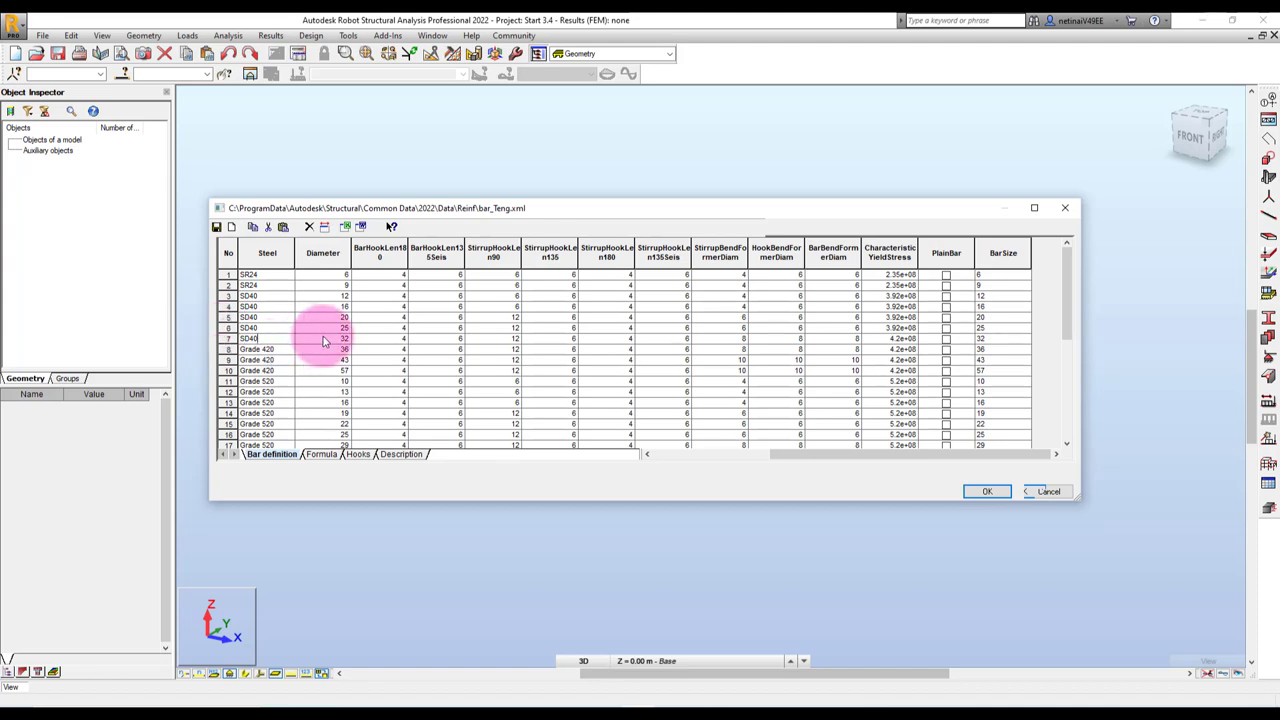
left_click(312, 338)
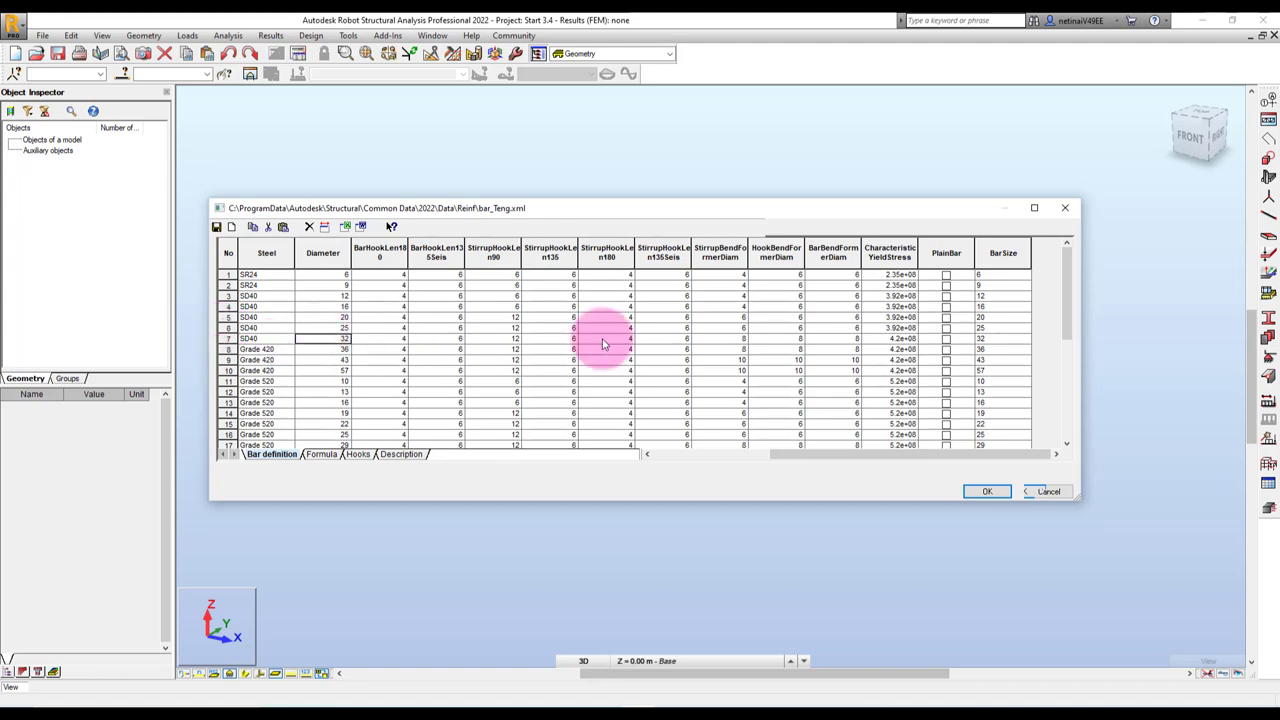
Copy the 3.92e+08 yield stress from row 6 into row 7.
double_click(900, 328)
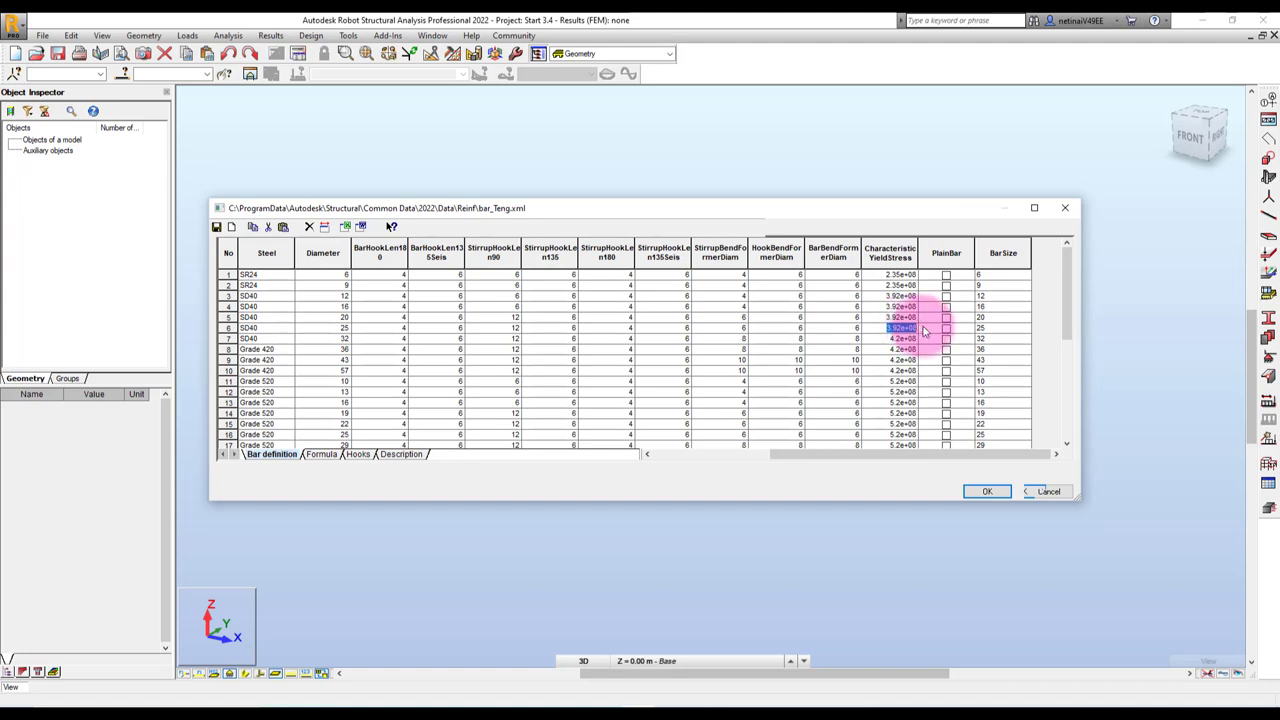
key("ctrl+c")
double_click(905, 339)
key("ctrl+v")
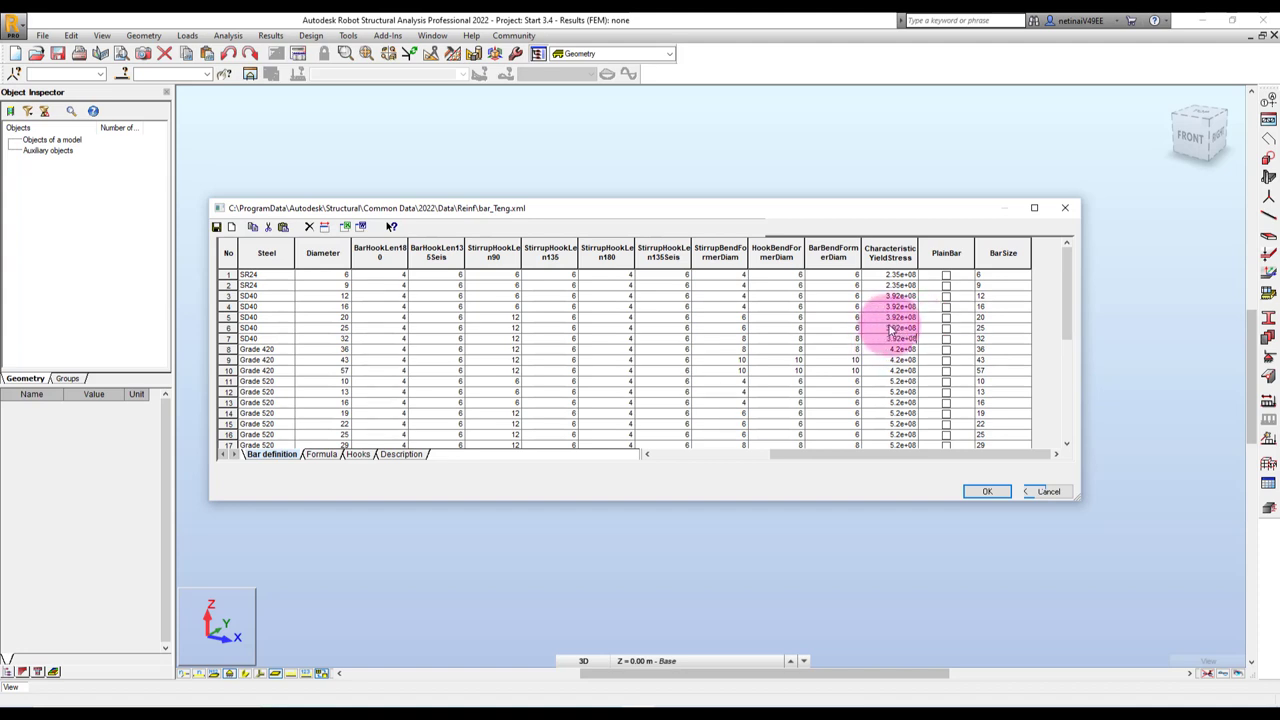
left_click(980, 339)
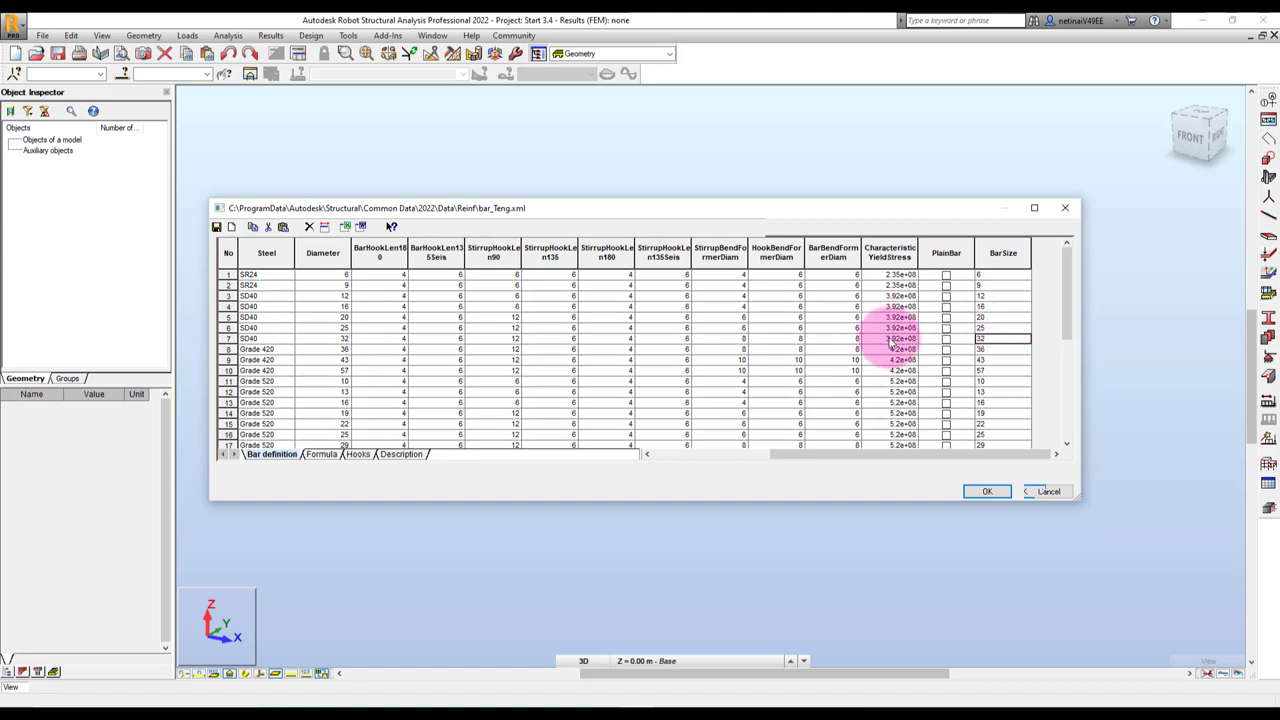
left_click(228, 349)
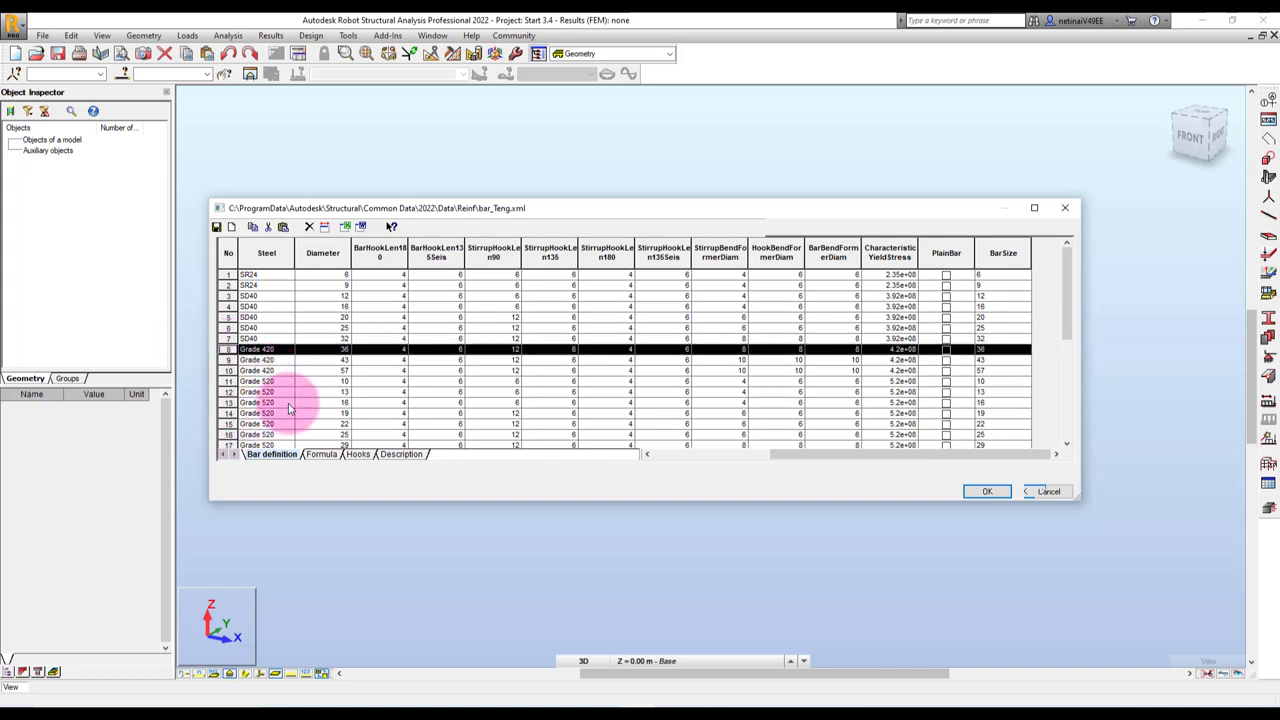
Delete rows 8 through 32, all remaining Grade 420, 520 and 550 bars.
left_click_drag(1067, 300, 1068, 427)
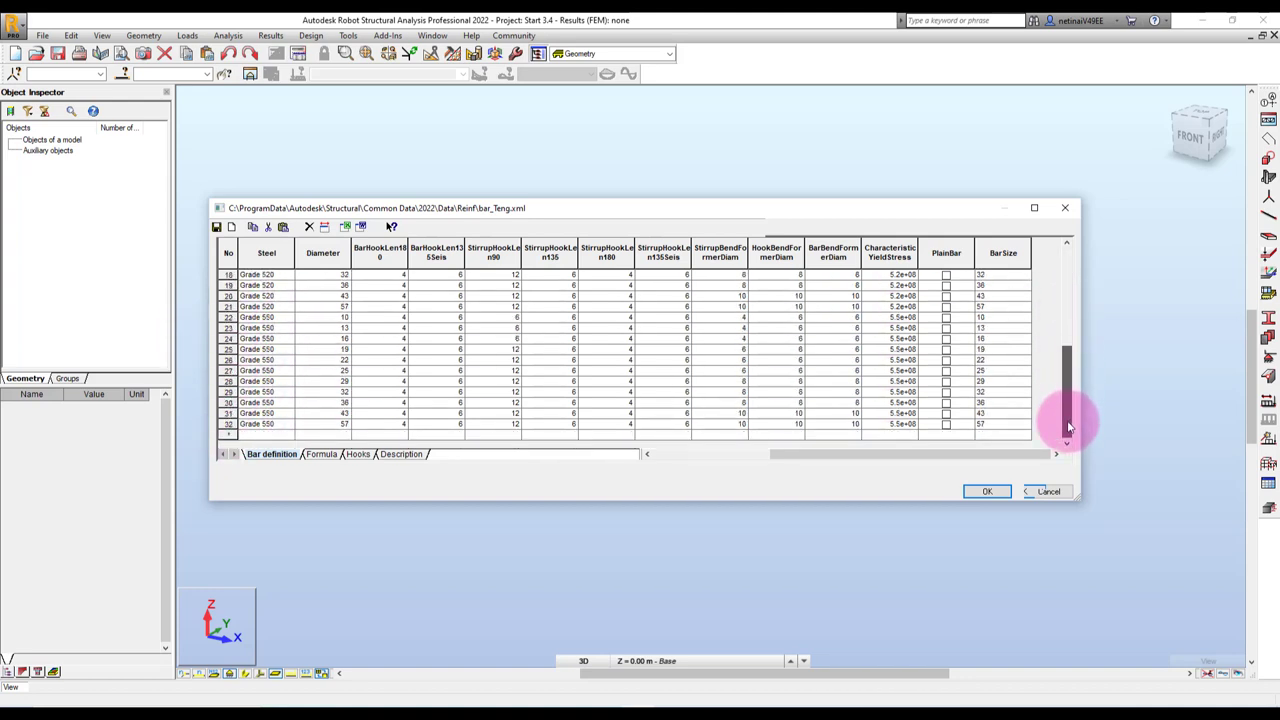
left_click(228, 424, "shift")
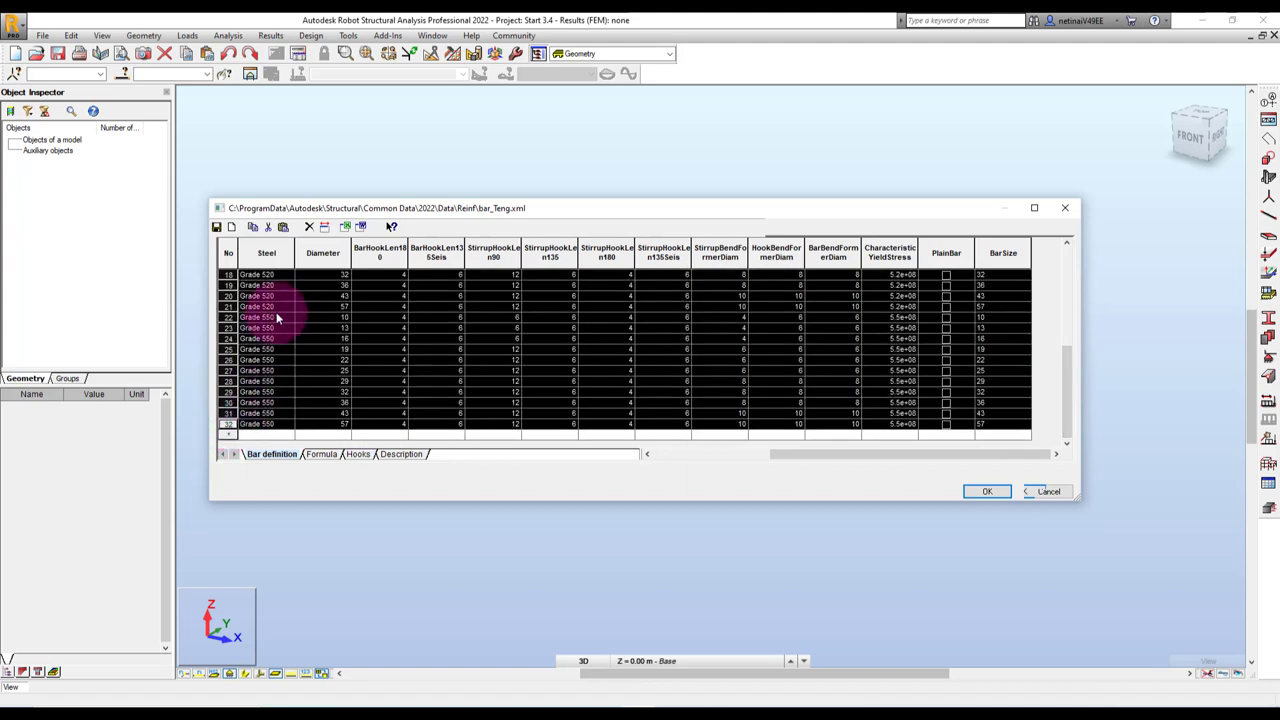
left_click(309, 226)
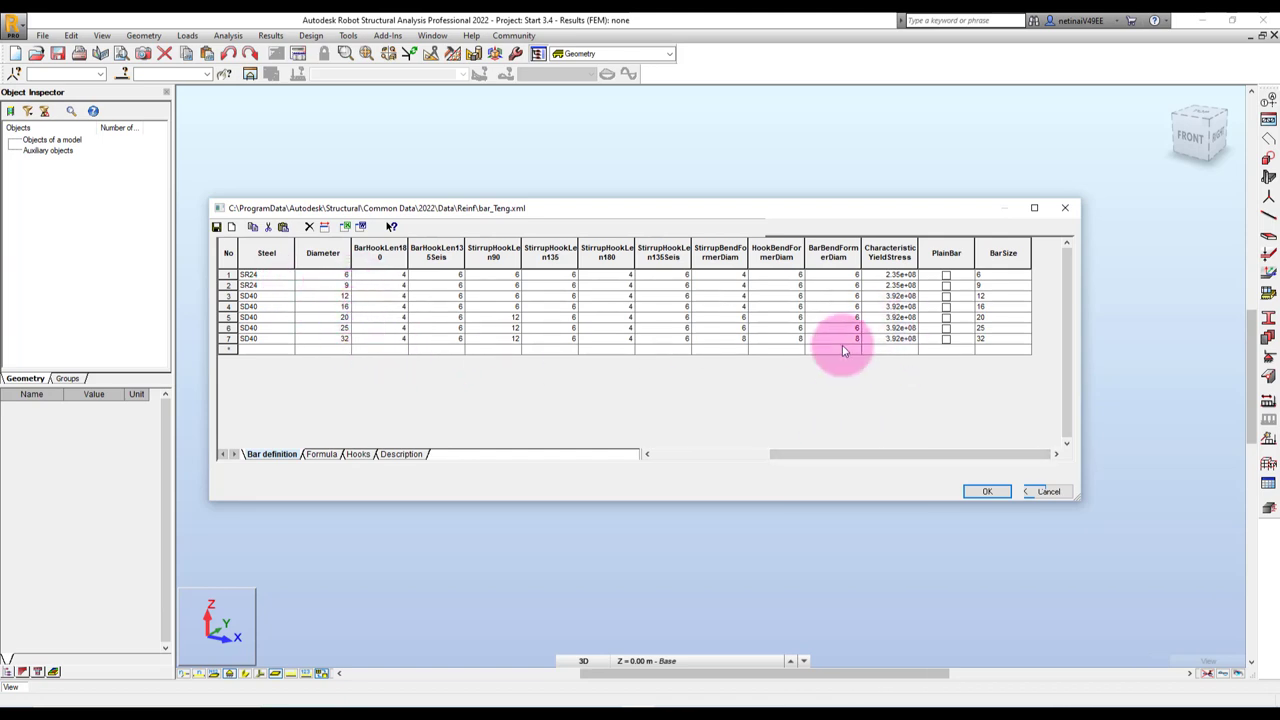
Start Save As and browse to C:\ProgramData\Autodesk\Structural\Common Data\2022\Data\Reinf.
left_click(217, 228)
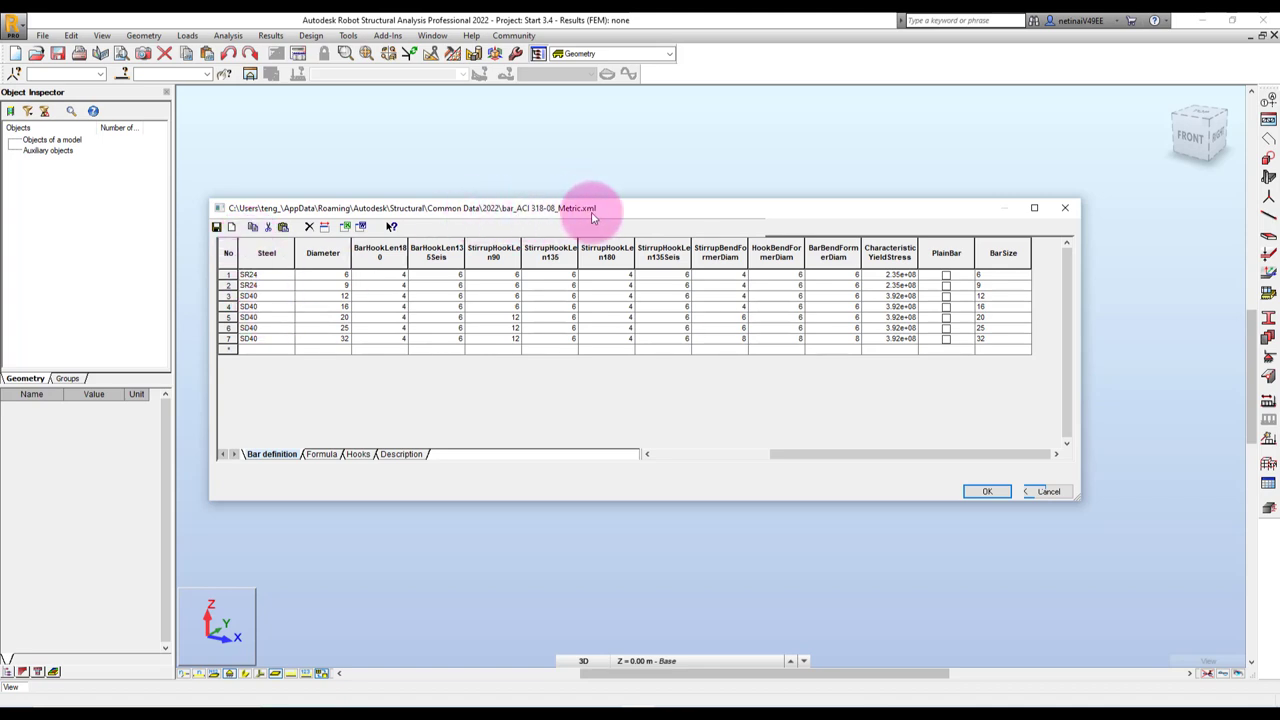
left_click(232, 228)
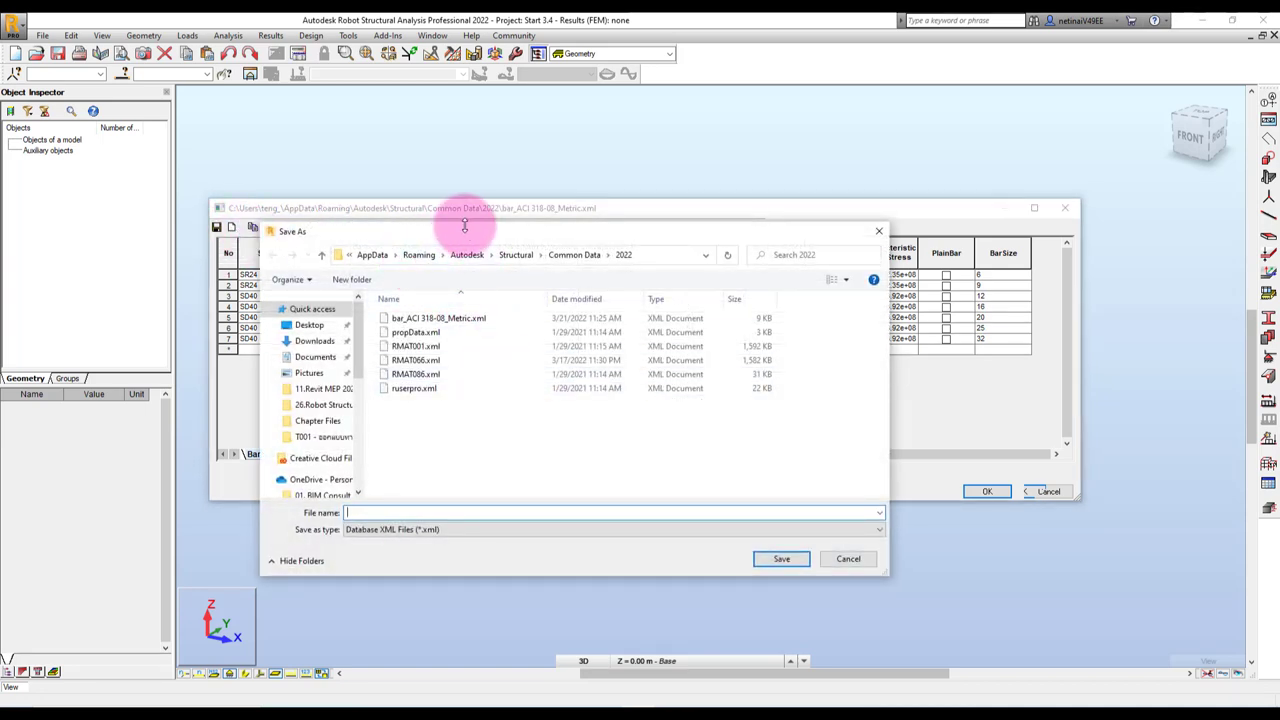
left_click_drag(466, 230, 542, 257)
left_click_drag(432, 372, 432, 470)
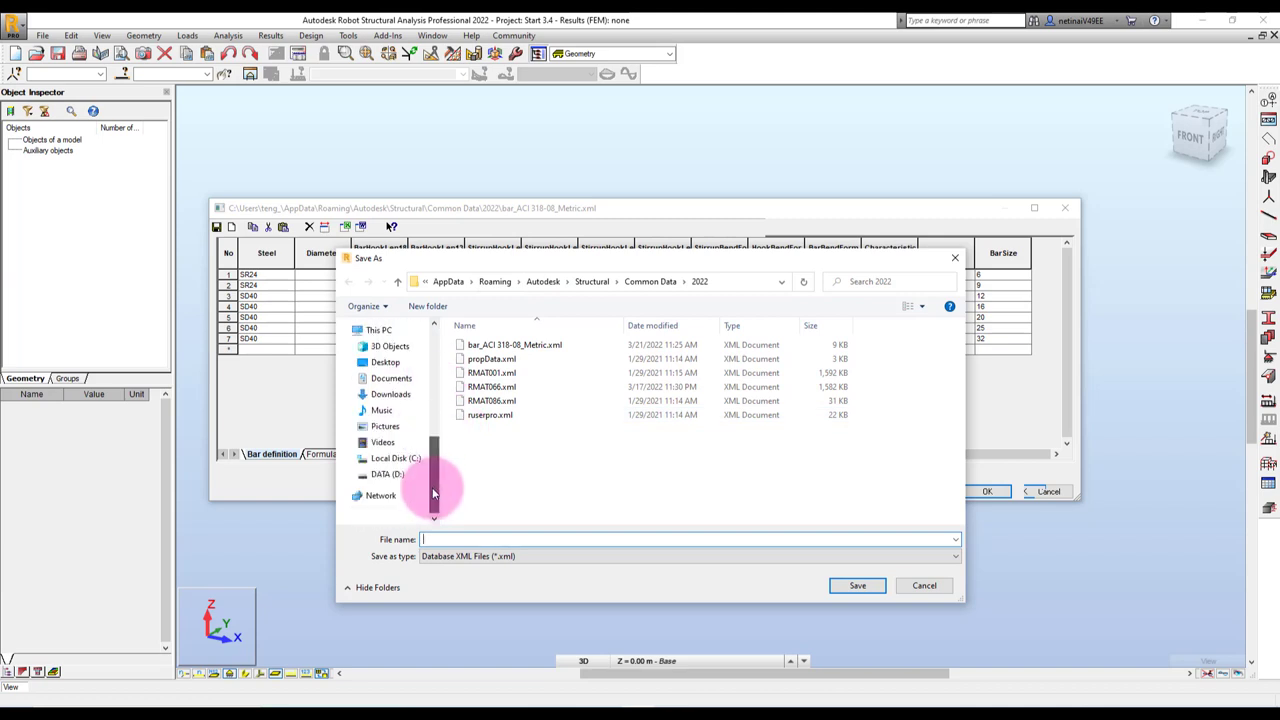
left_click(397, 459)
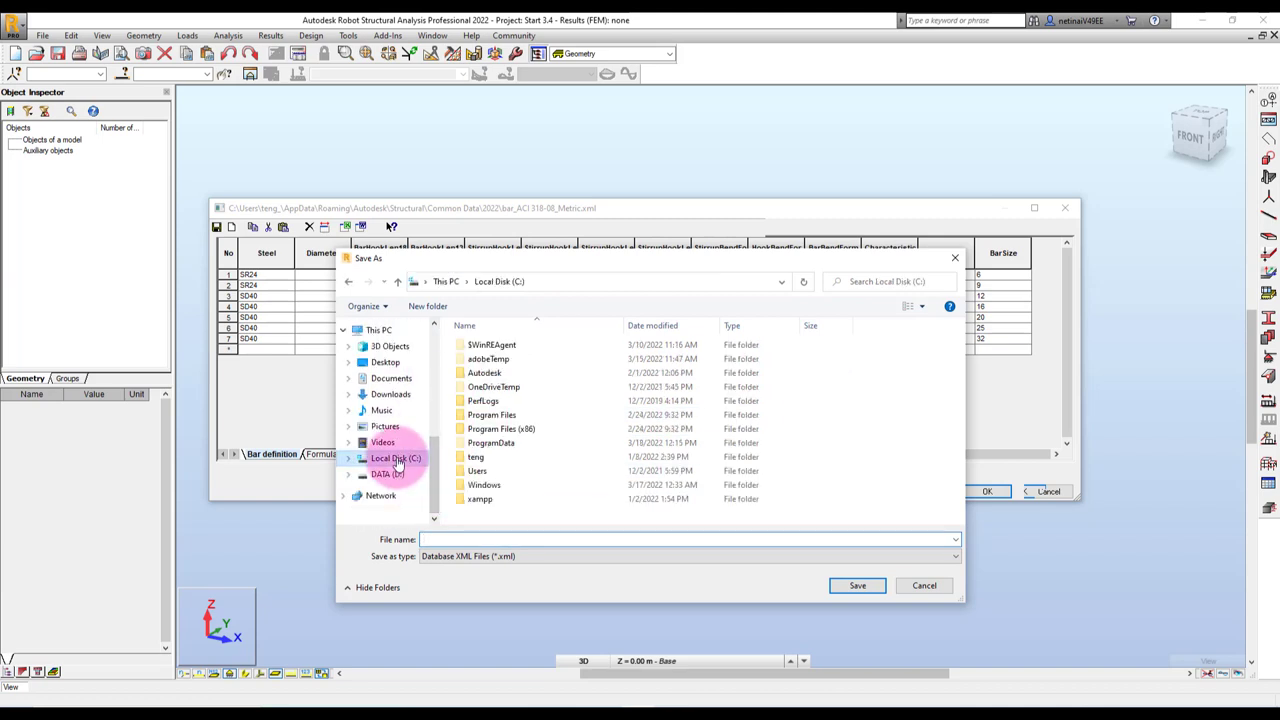
double_click(493, 443)
scroll(556, 400, "down", 5)
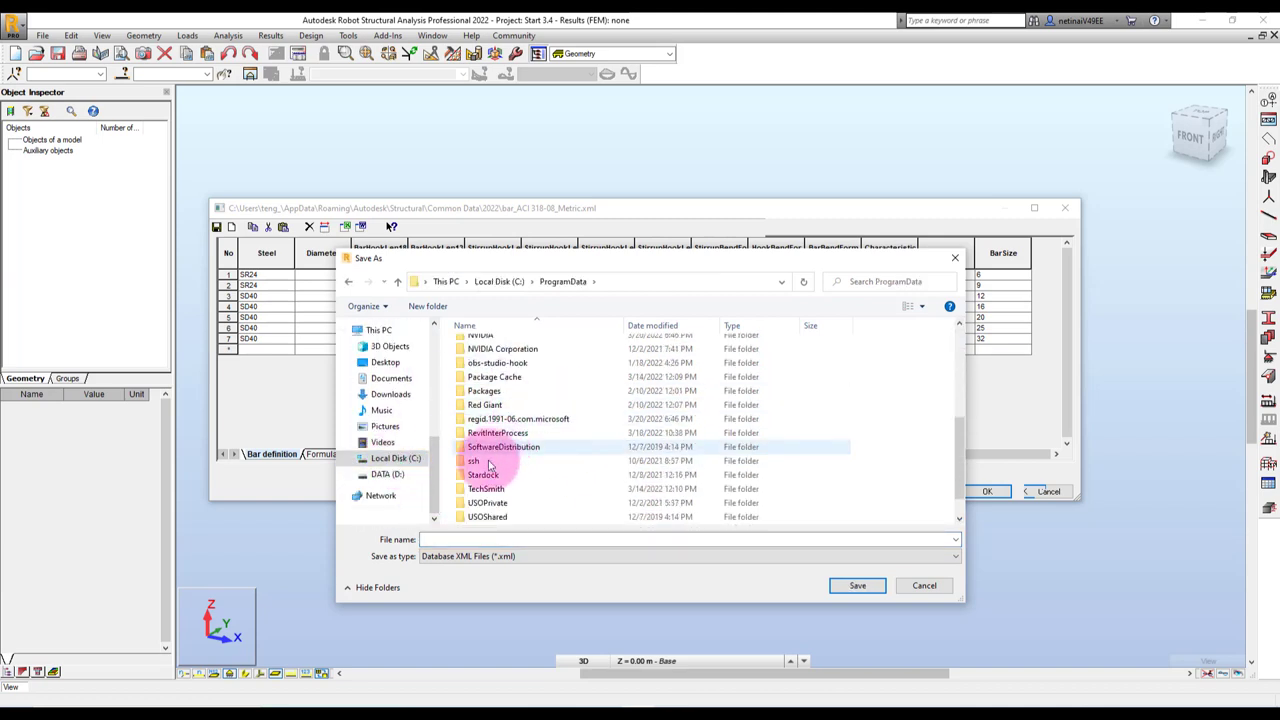
scroll(540, 430, "up", 3)
scroll(510, 385, "up", 3)
double_click(508, 378)
scroll(500, 414, "down", 5)
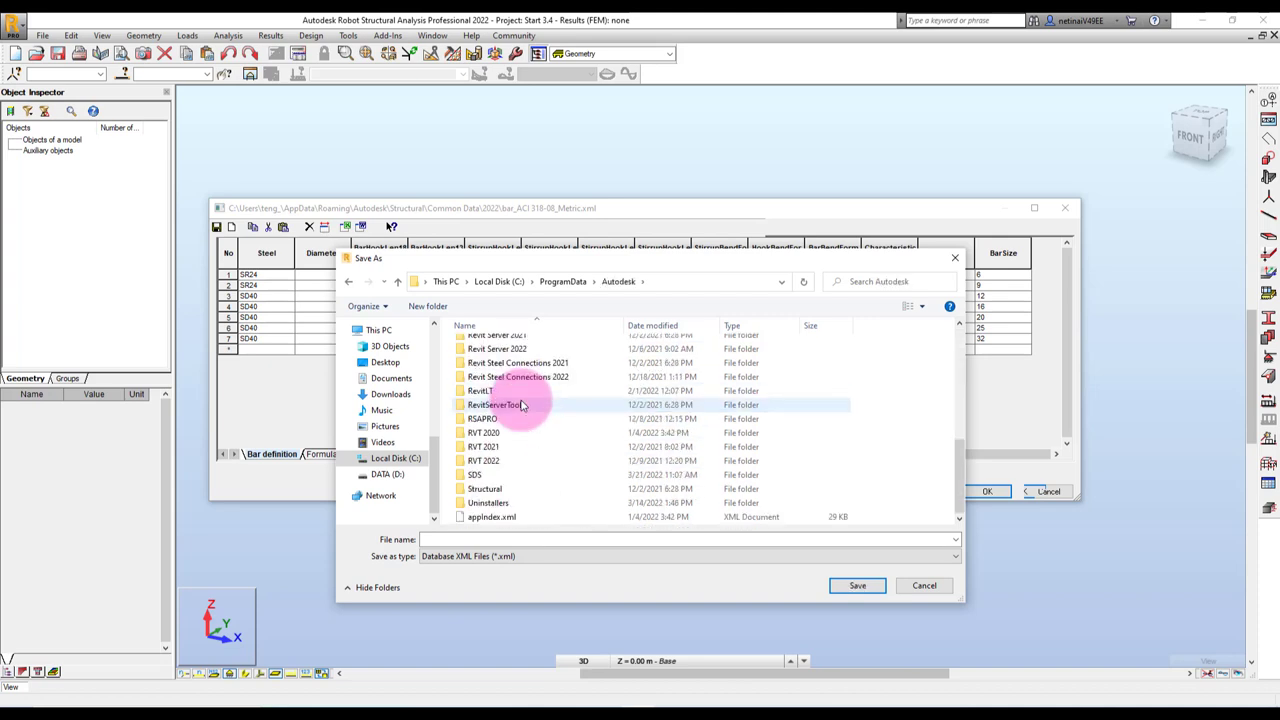
scroll(490, 480, "down", 5)
left_click(497, 490)
double_click(497, 490)
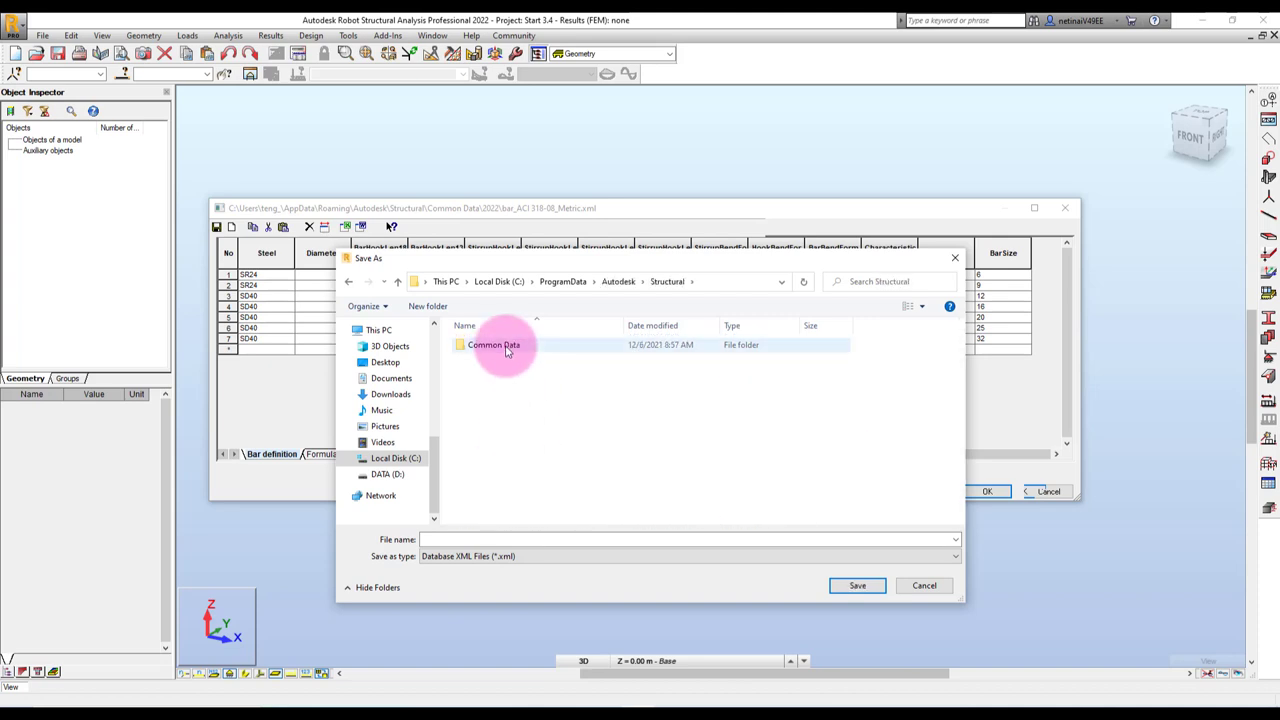
double_click(490, 345)
double_click(484, 362)
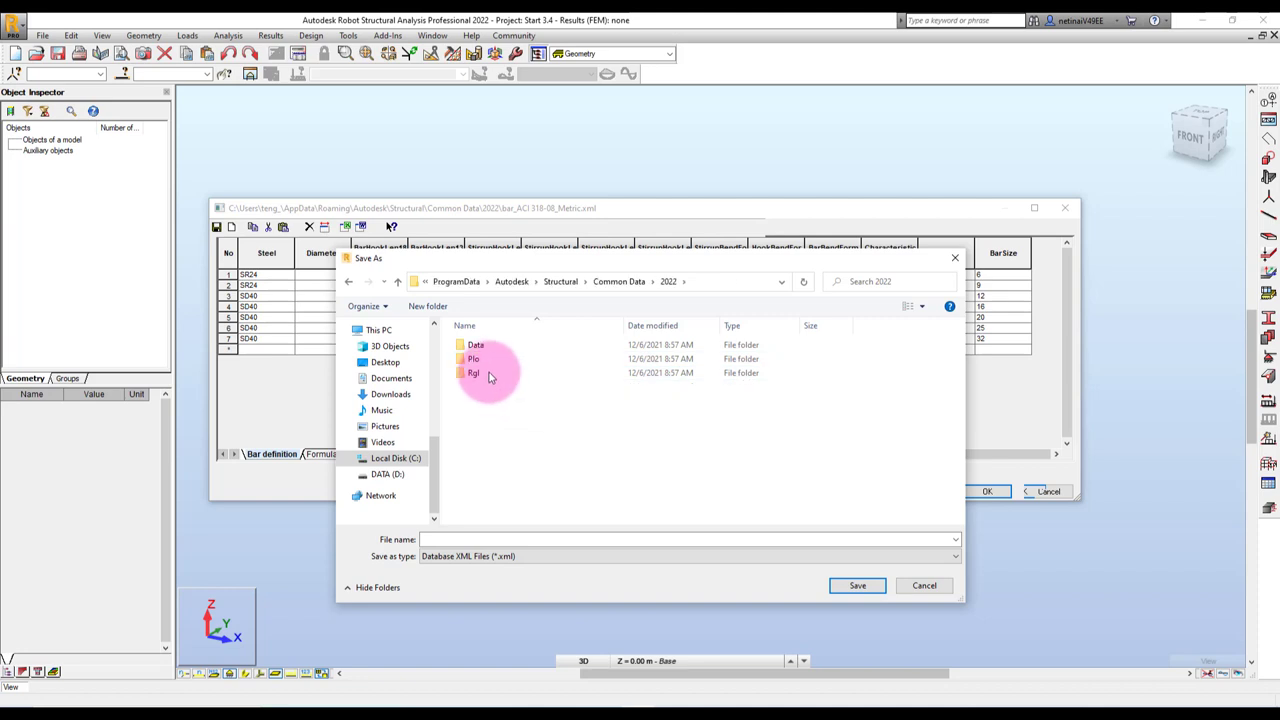
left_click(490, 346)
double_click(489, 348)
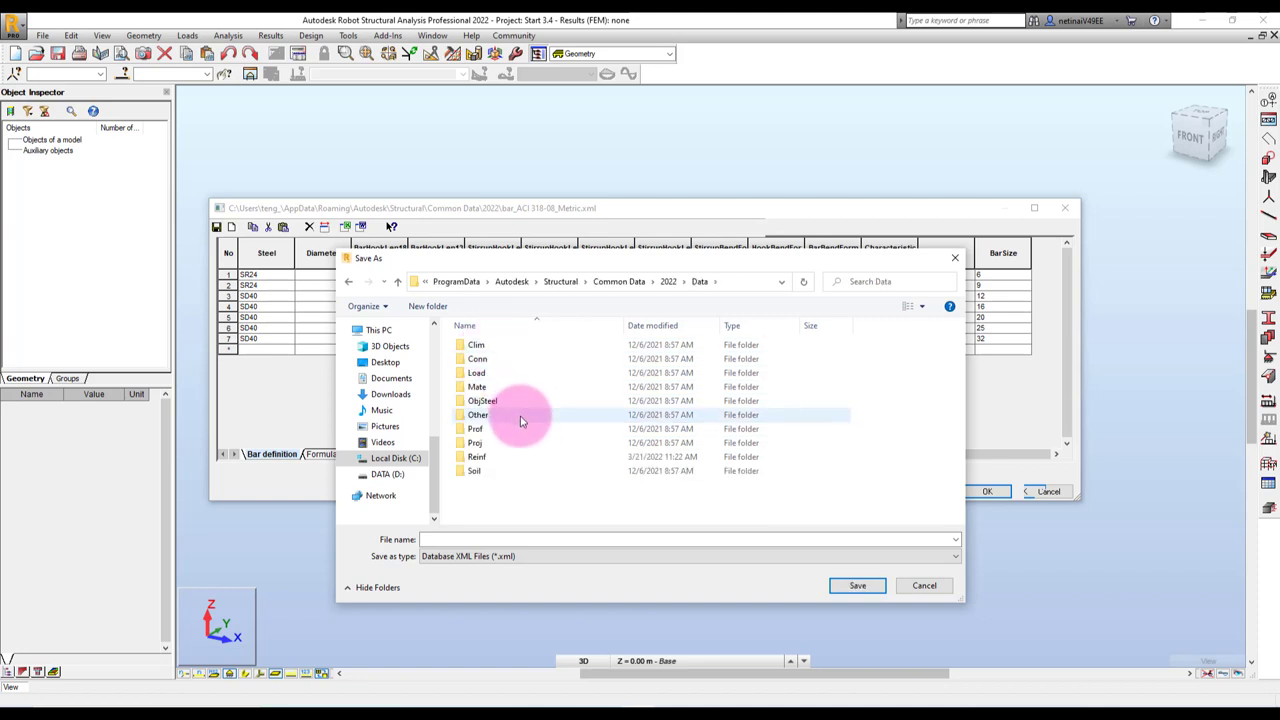
double_click(500, 457)
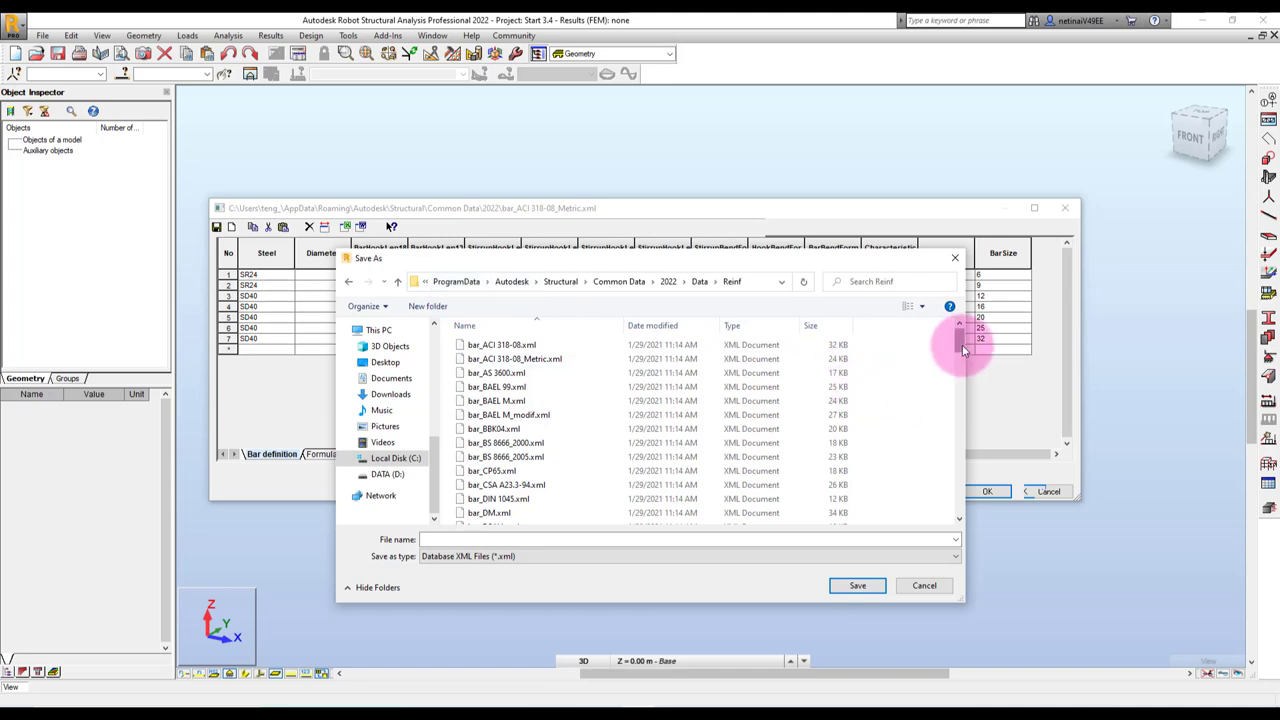
Save the table over the existing bar_Teng.xml, confirming the replacement.
left_click_drag(963, 348, 955, 410)
left_click(494, 445)
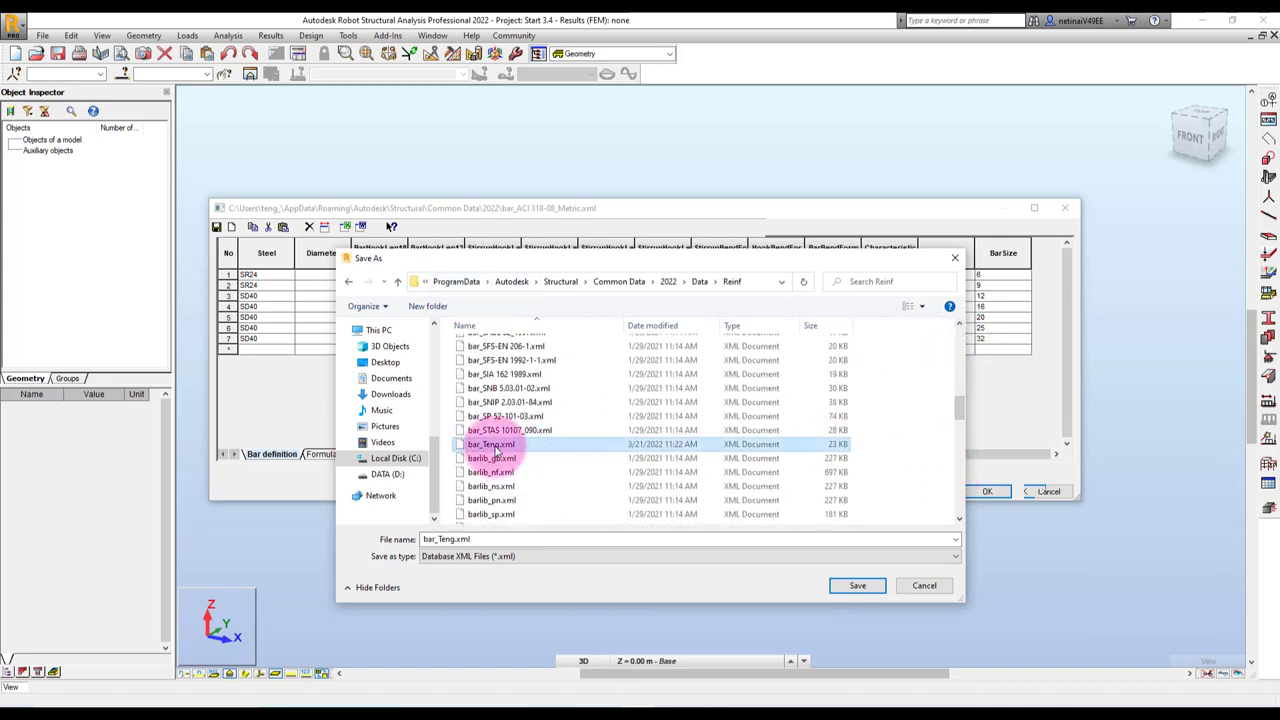
left_click(857, 585)
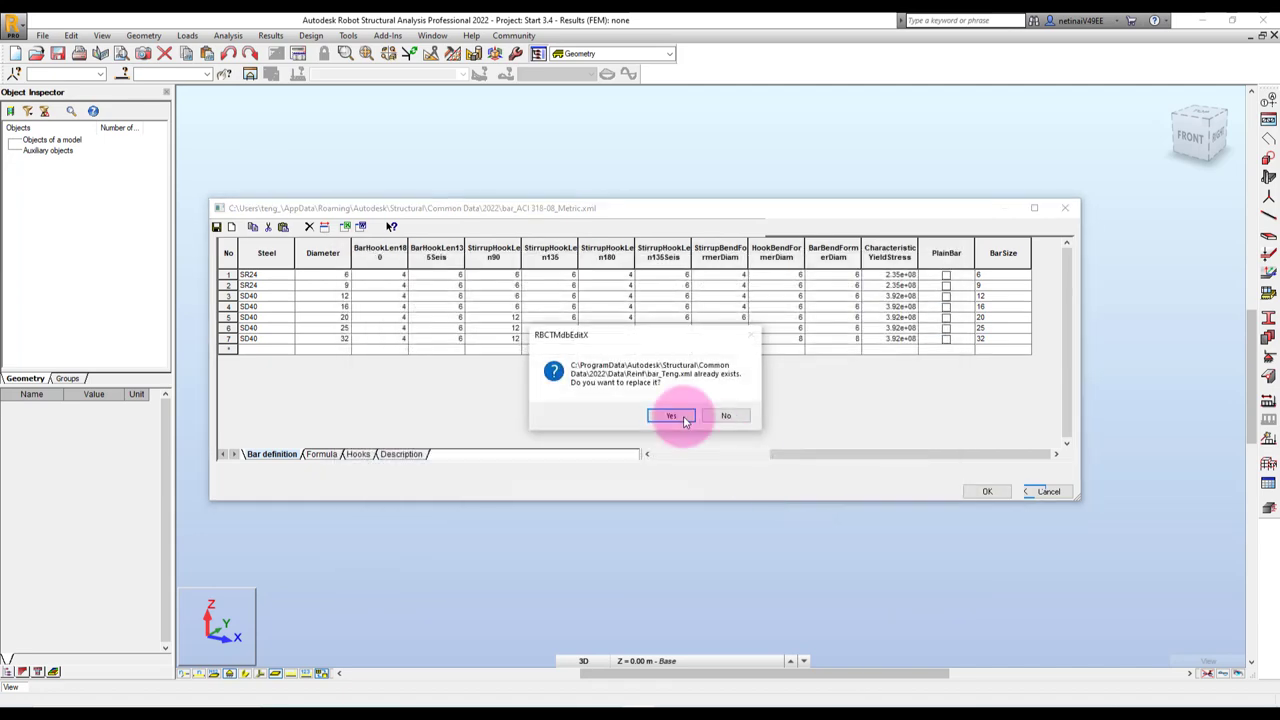
left_click(665, 416)
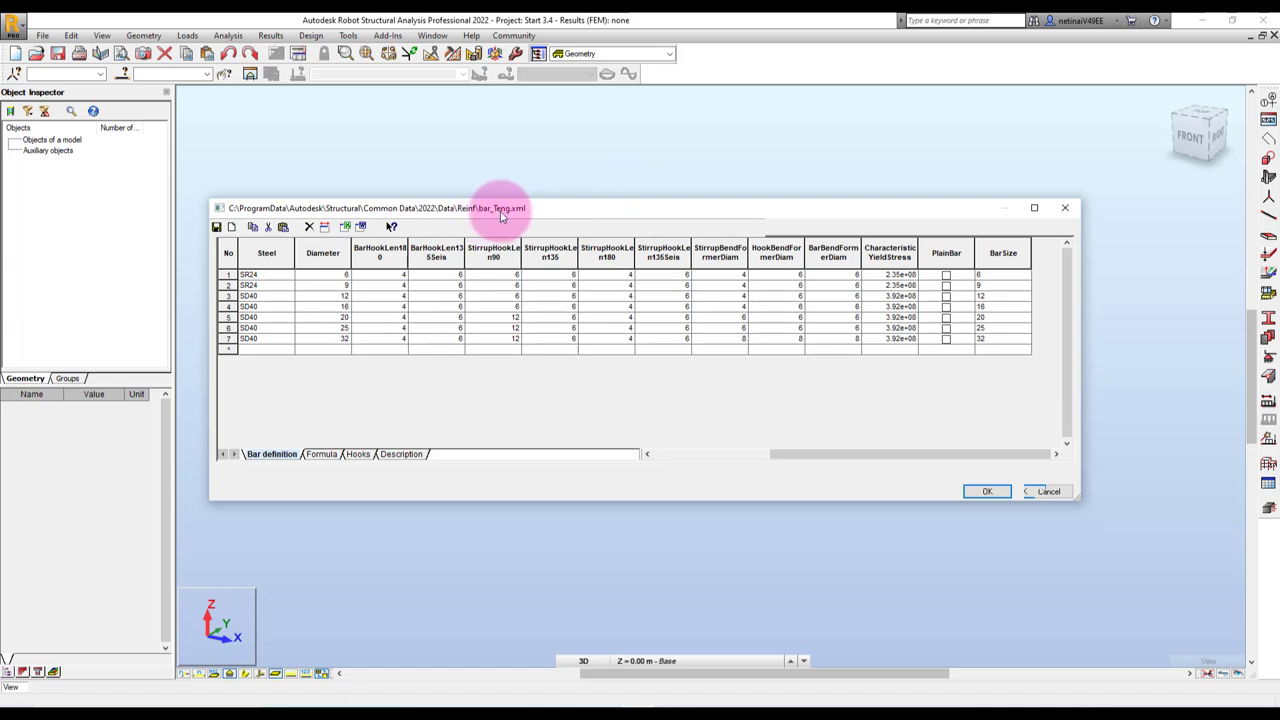
Add the TENG bar database, make it current, and remove ACI 318-08_METRIC.
left_click(983, 492)
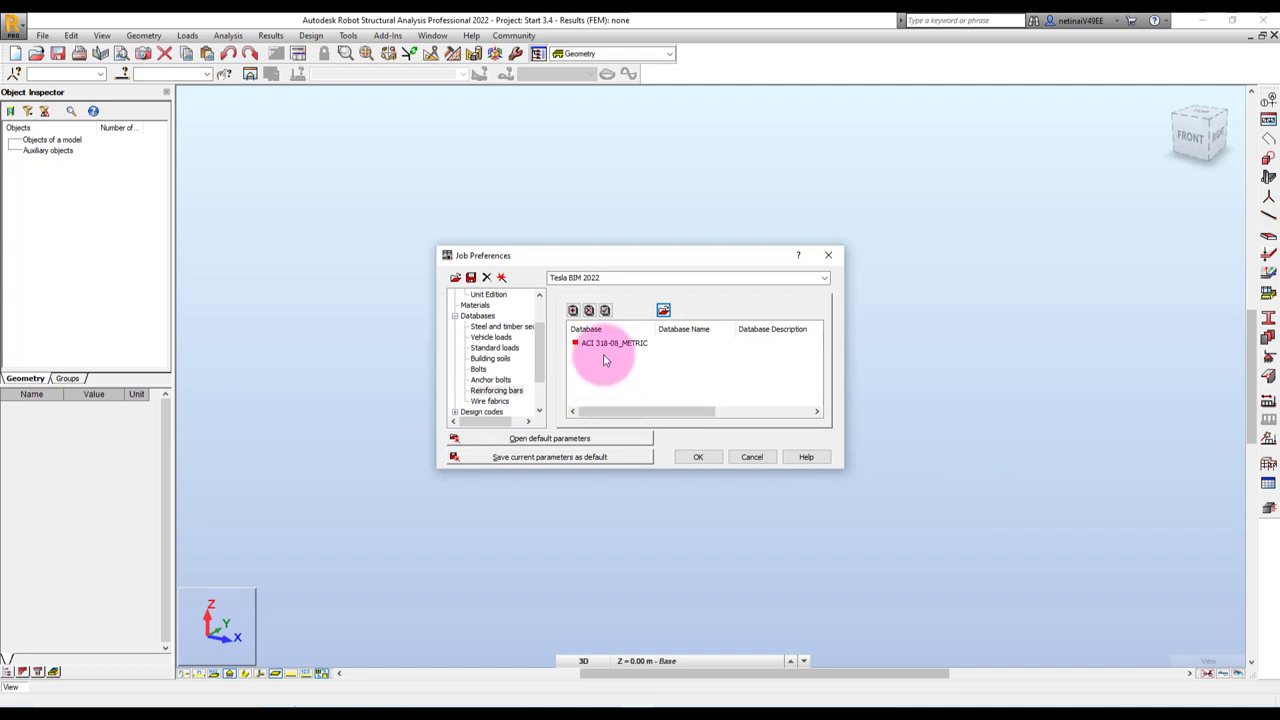
left_click(572, 312)
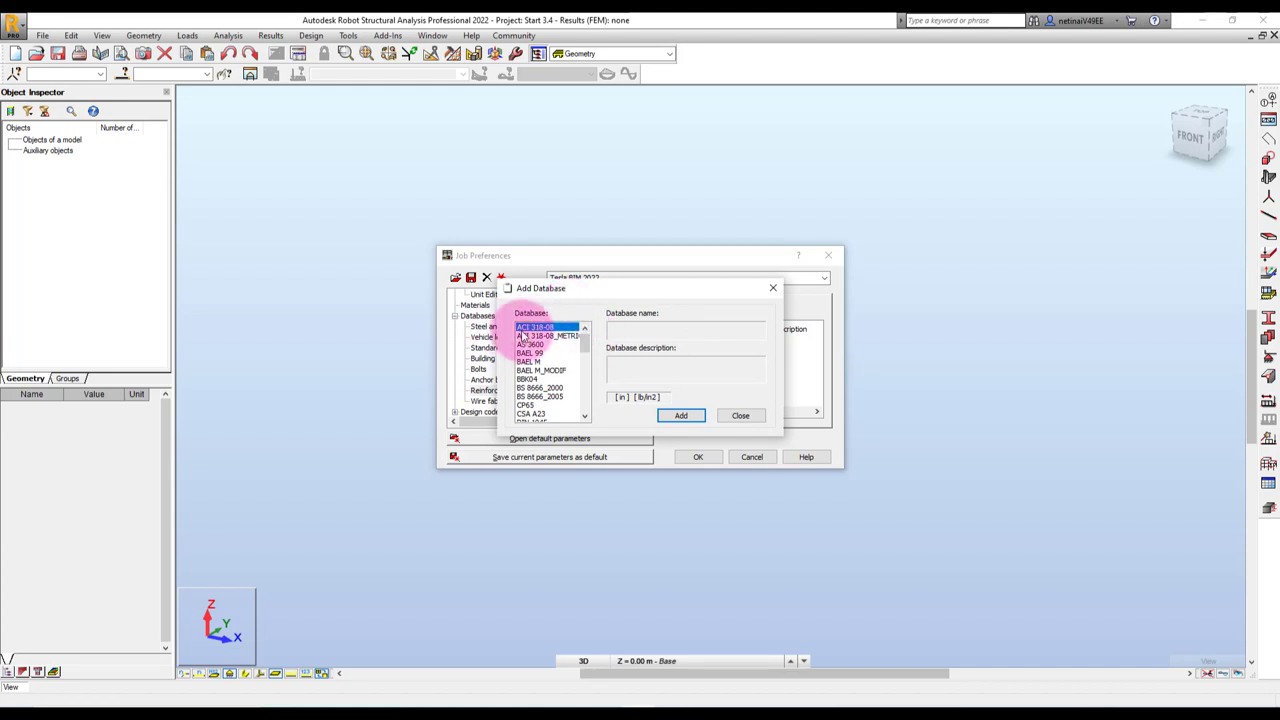
left_click_drag(586, 345, 583, 405)
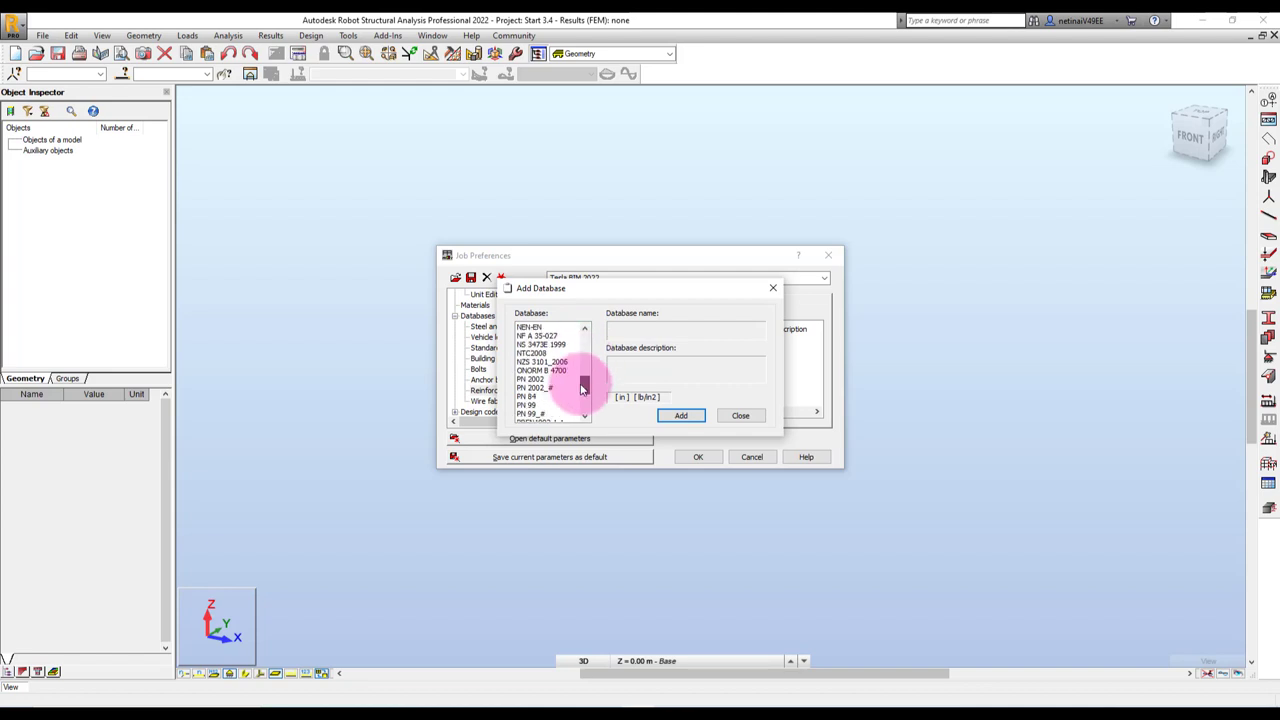
left_click(538, 414)
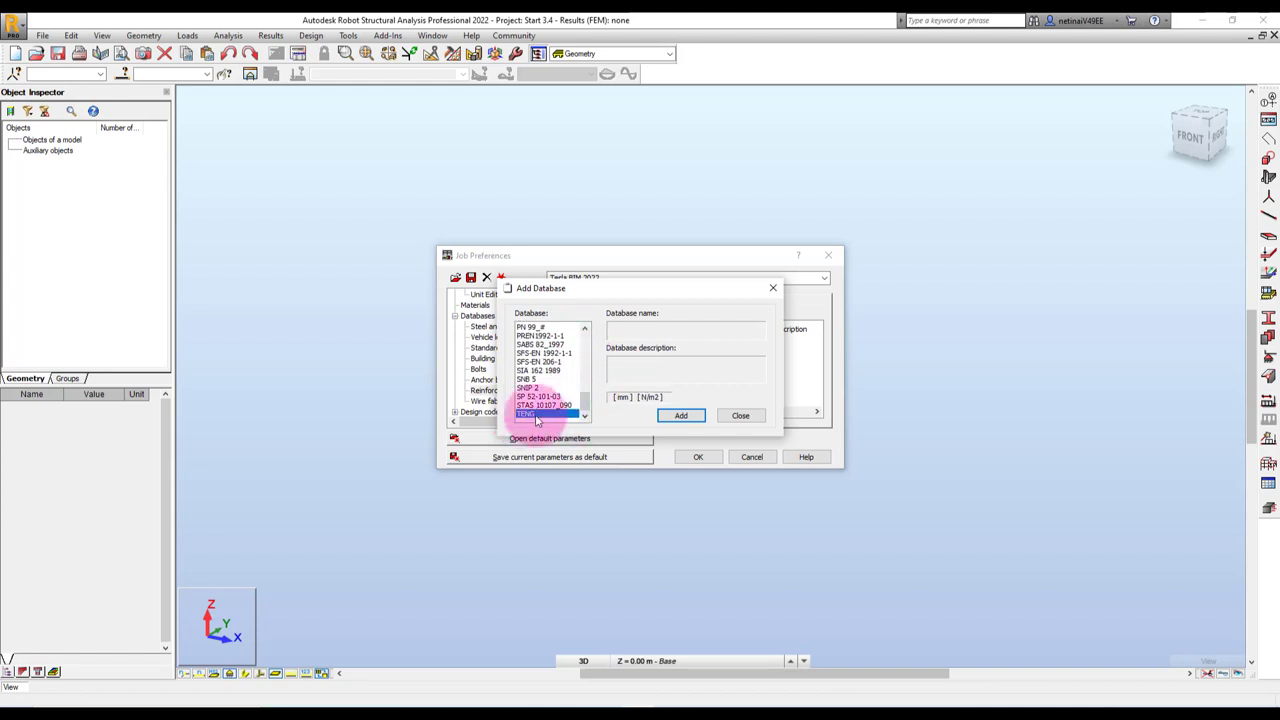
left_click(678, 416)
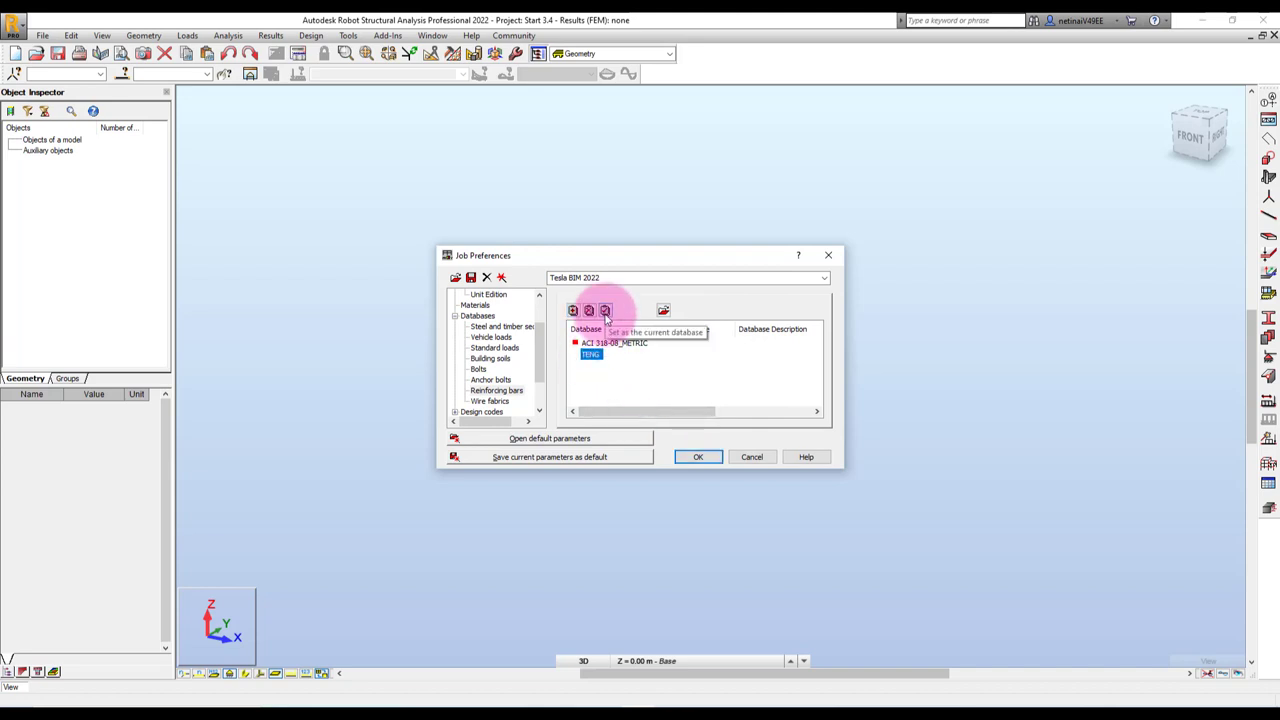
left_click(605, 312)
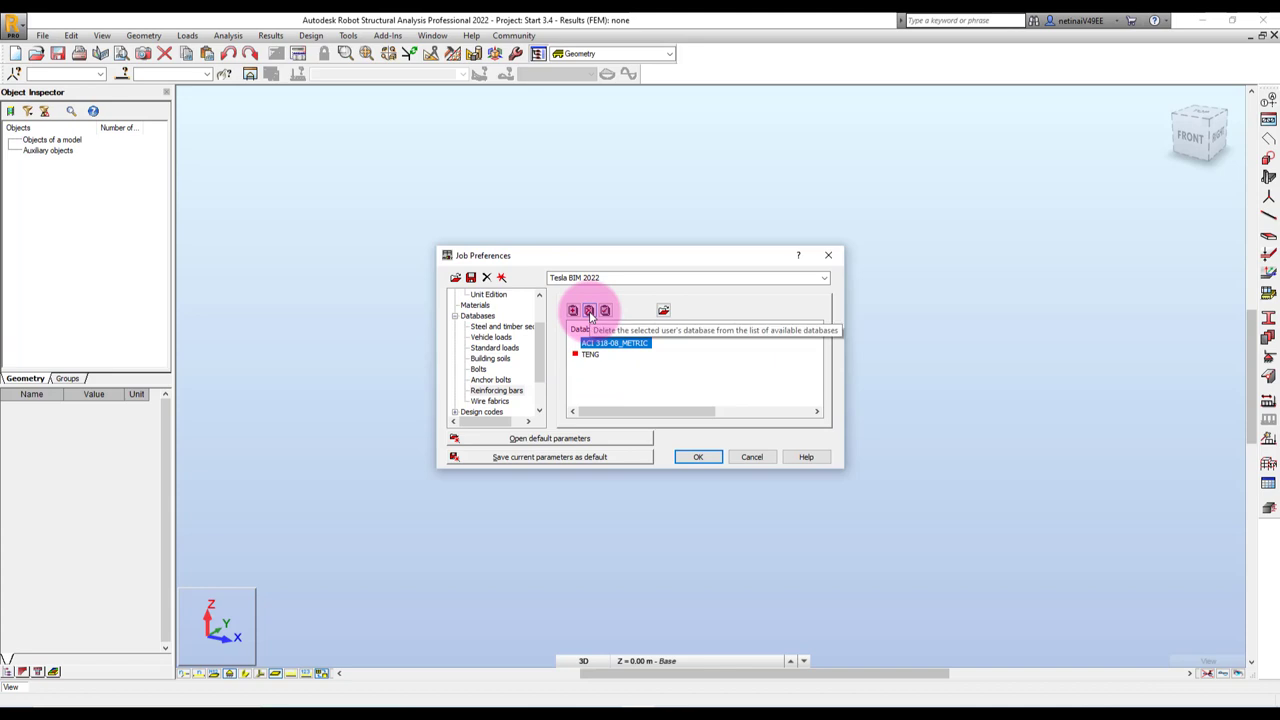
left_click(590, 312)
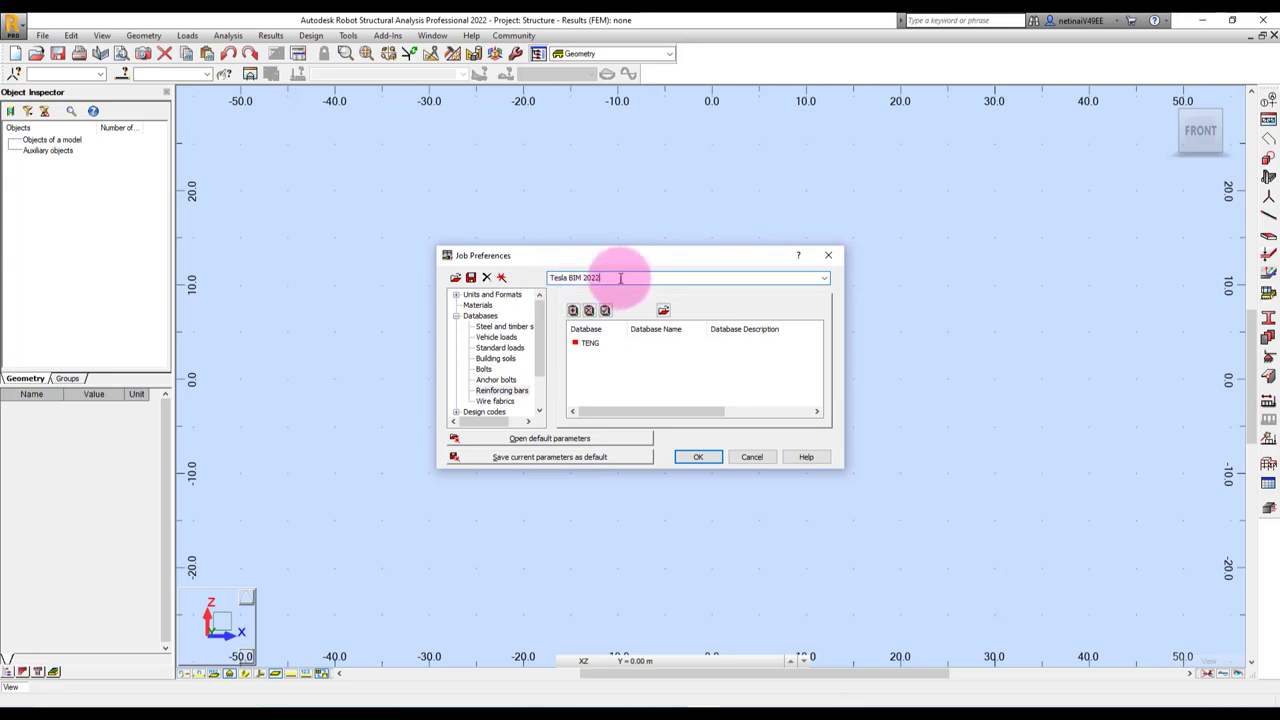
Save the job preferences to a file named 'Tesla BIM 2022 v1.cov'.
left_click(471, 278)
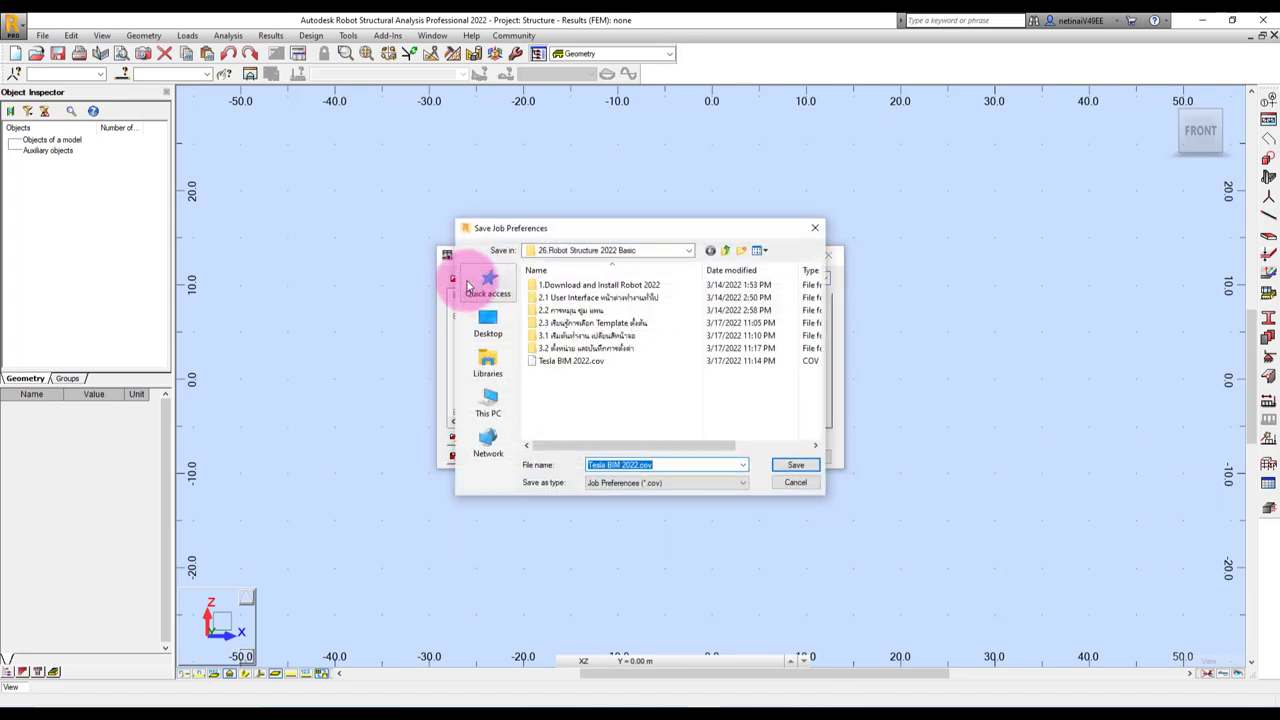
left_click(638, 465)
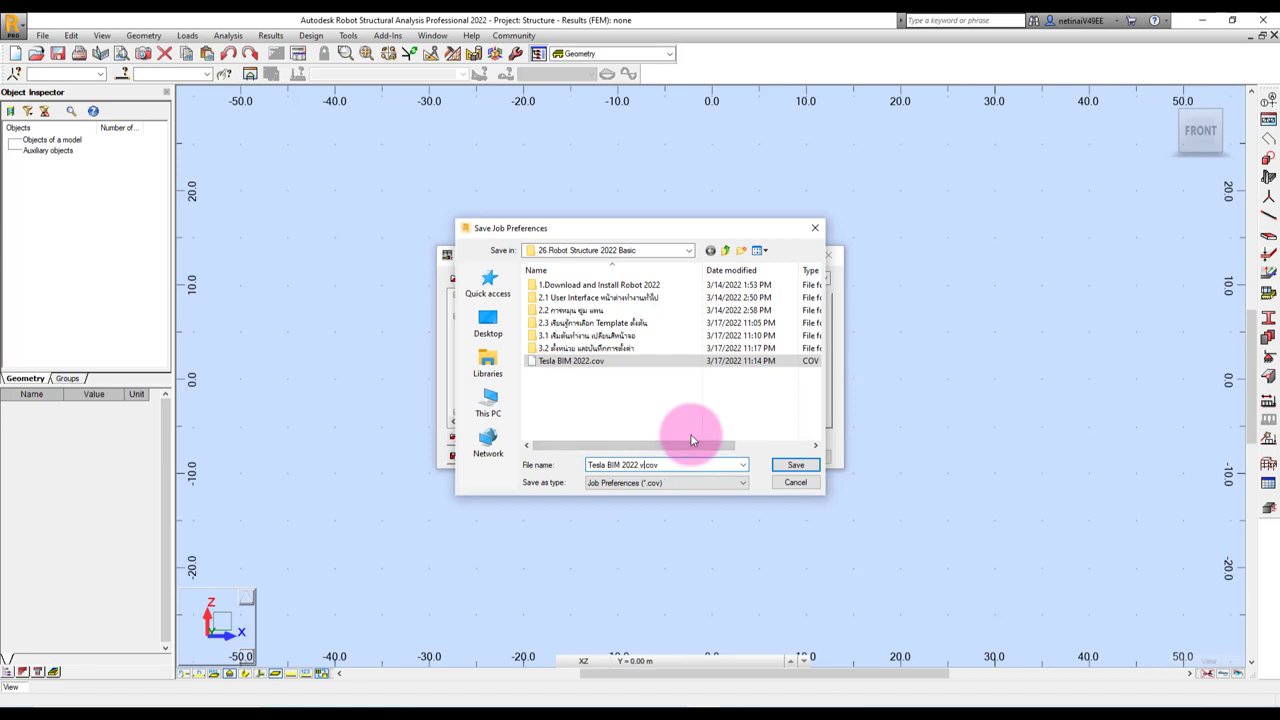
left_click(800, 467)
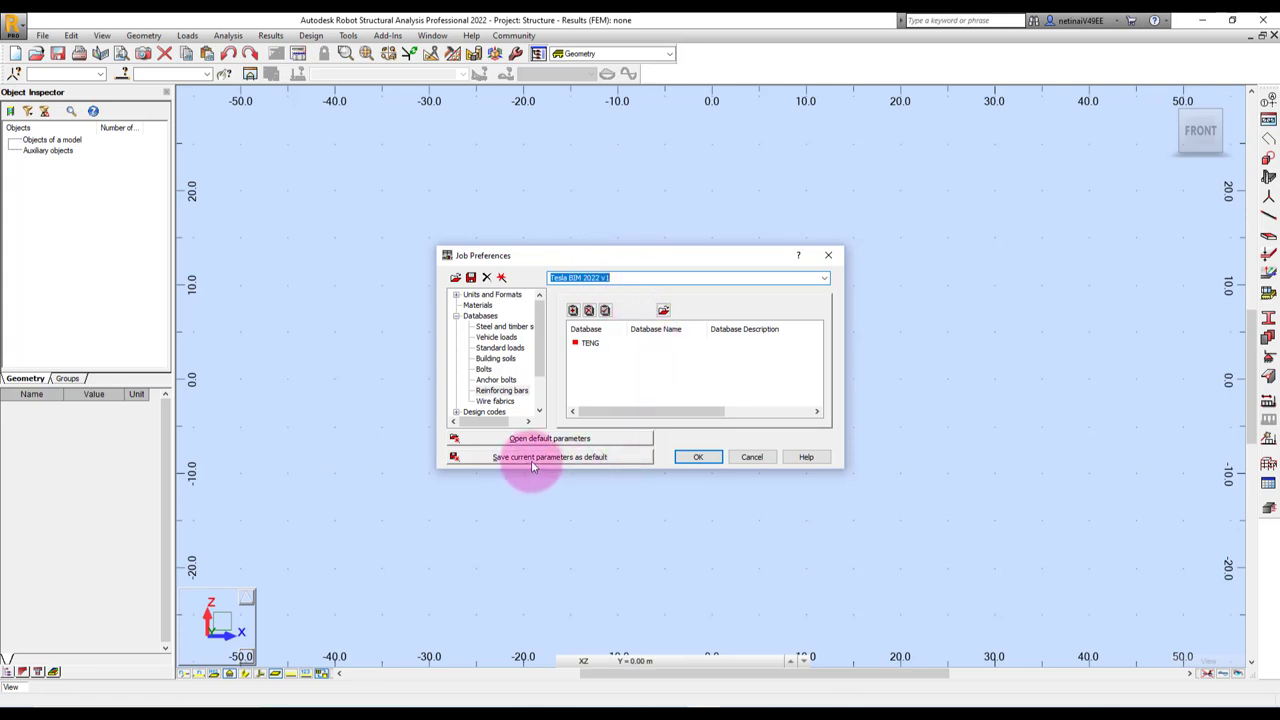
Make the current preferences the program defaults, confirm with Yes, and close Job Preferences.
left_click(540, 460)
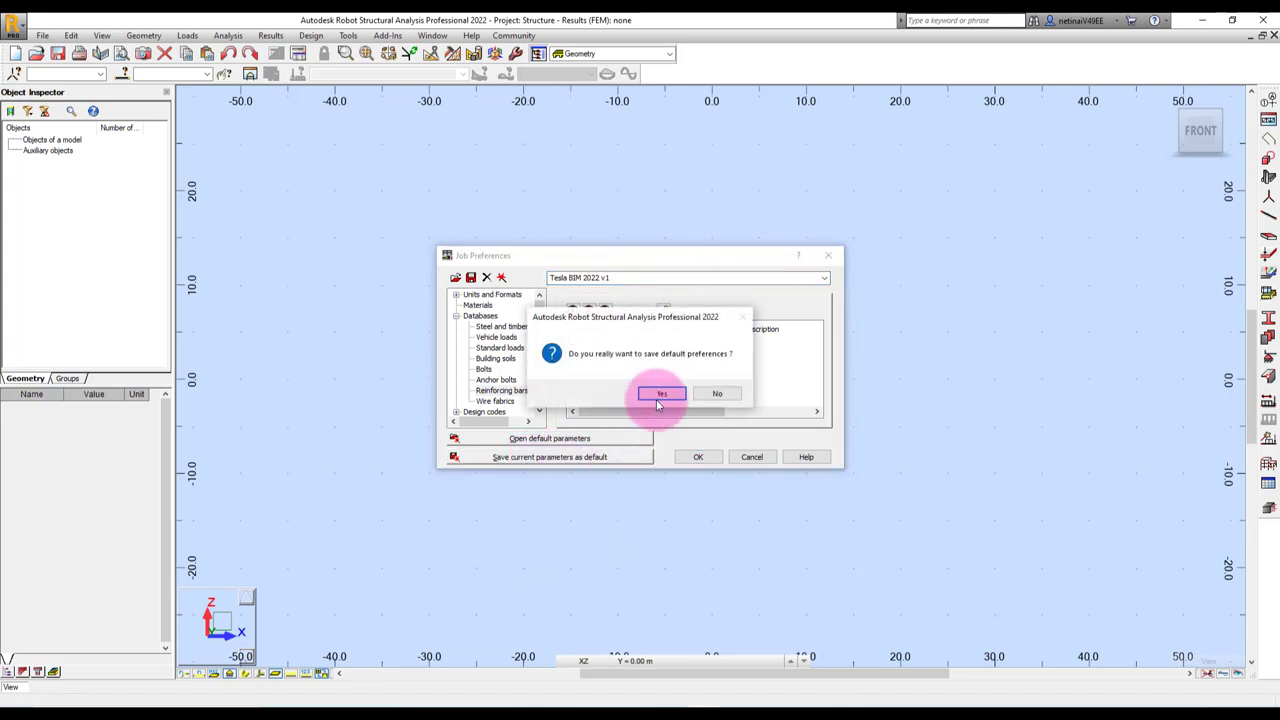
left_click(660, 392)
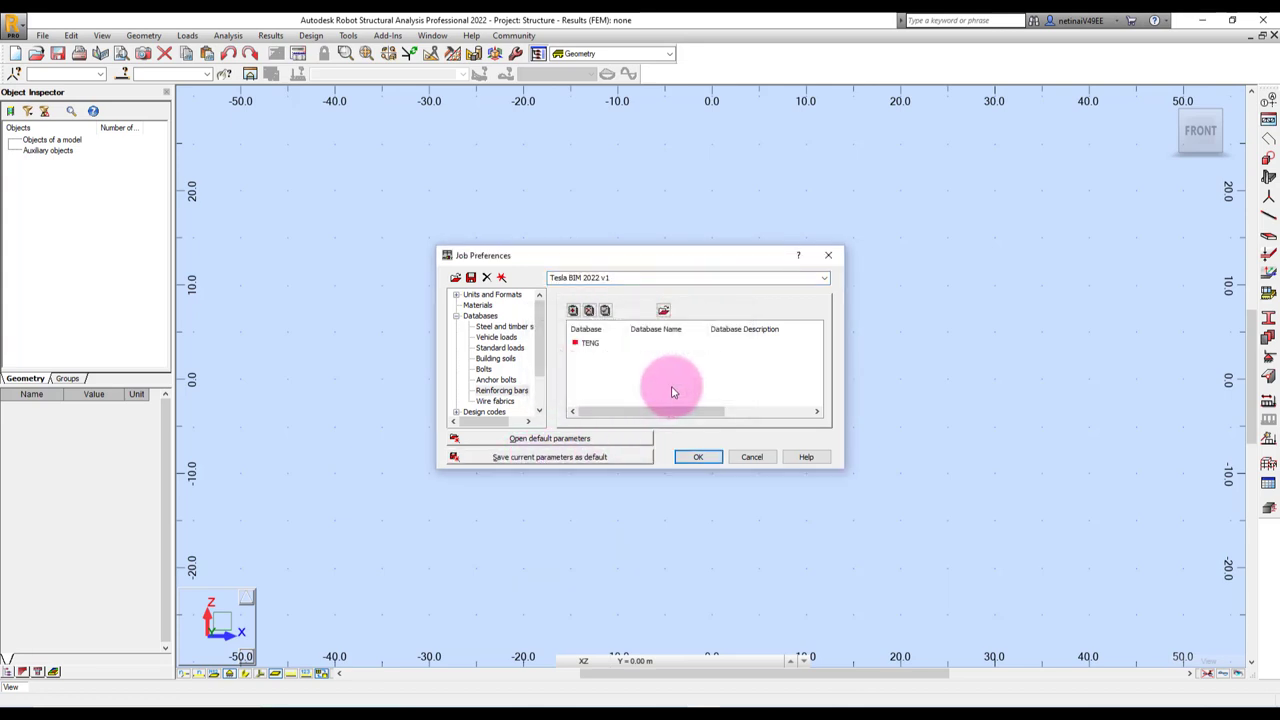
left_click(697, 459)
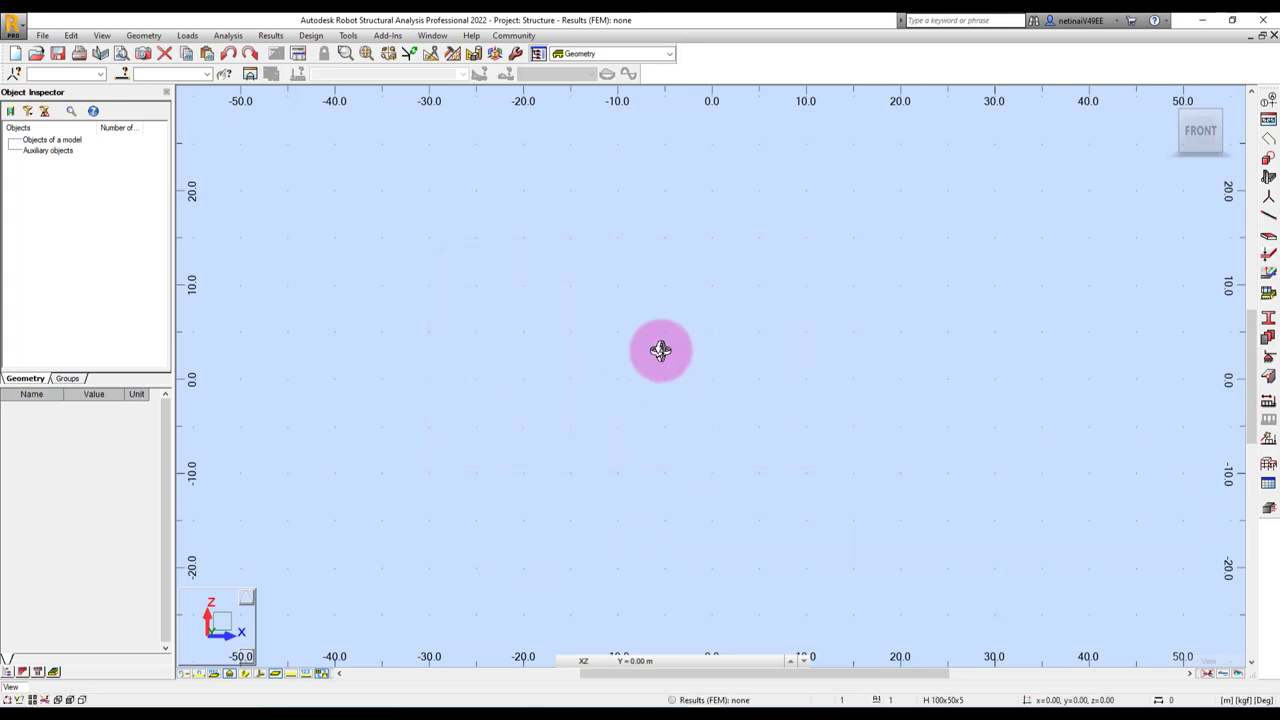
Restart Robot 2022 from the desktop shortcut and begin a new Shell Design project.
left_click(1266, 22)
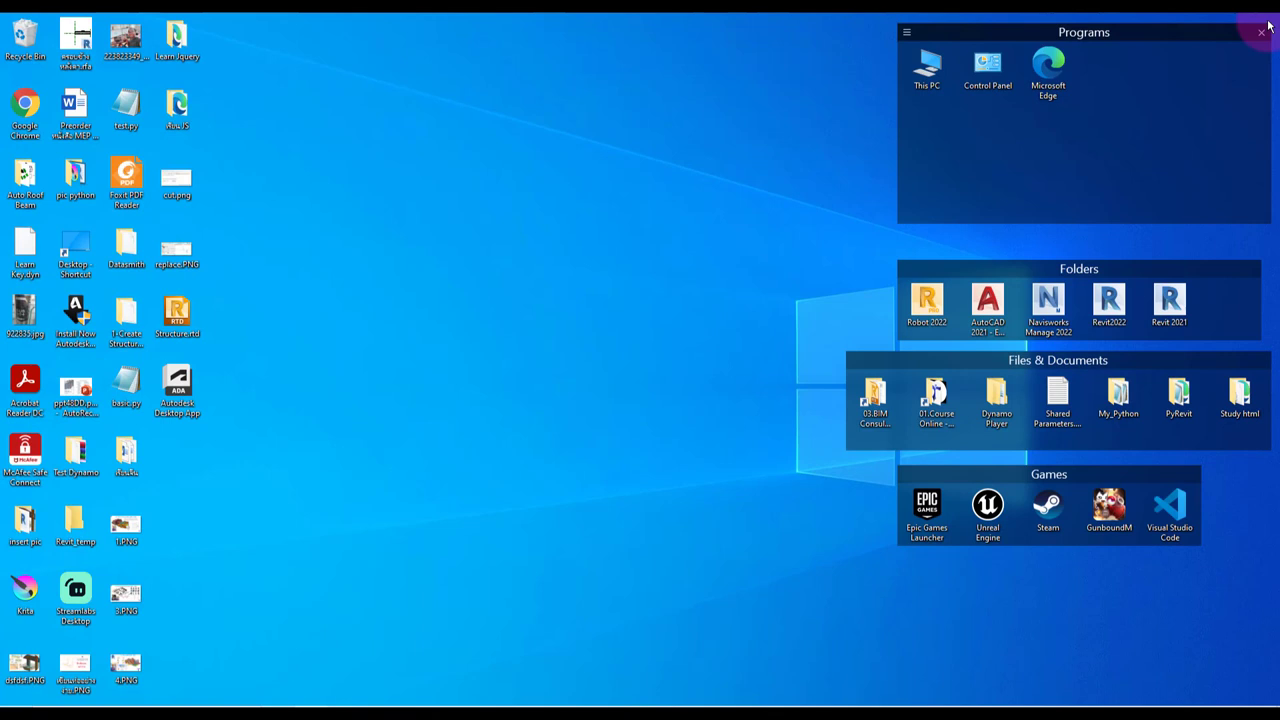
left_click(940, 300)
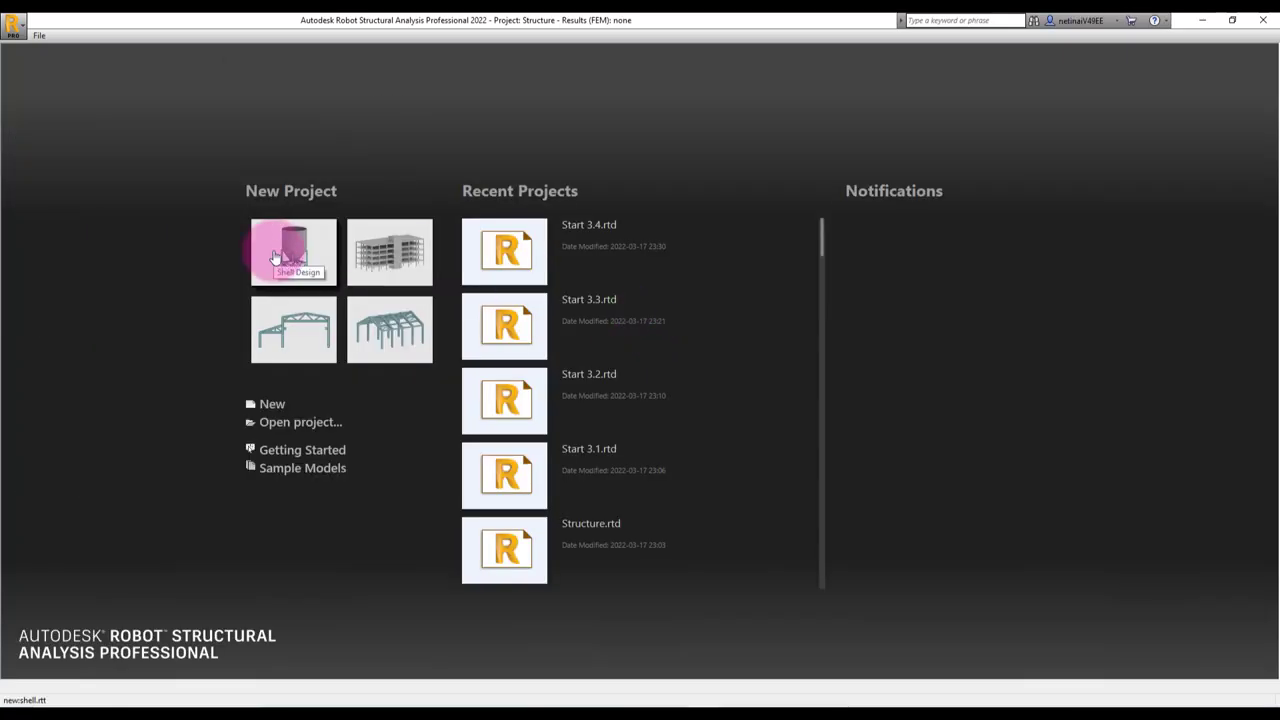
left_click(279, 256)
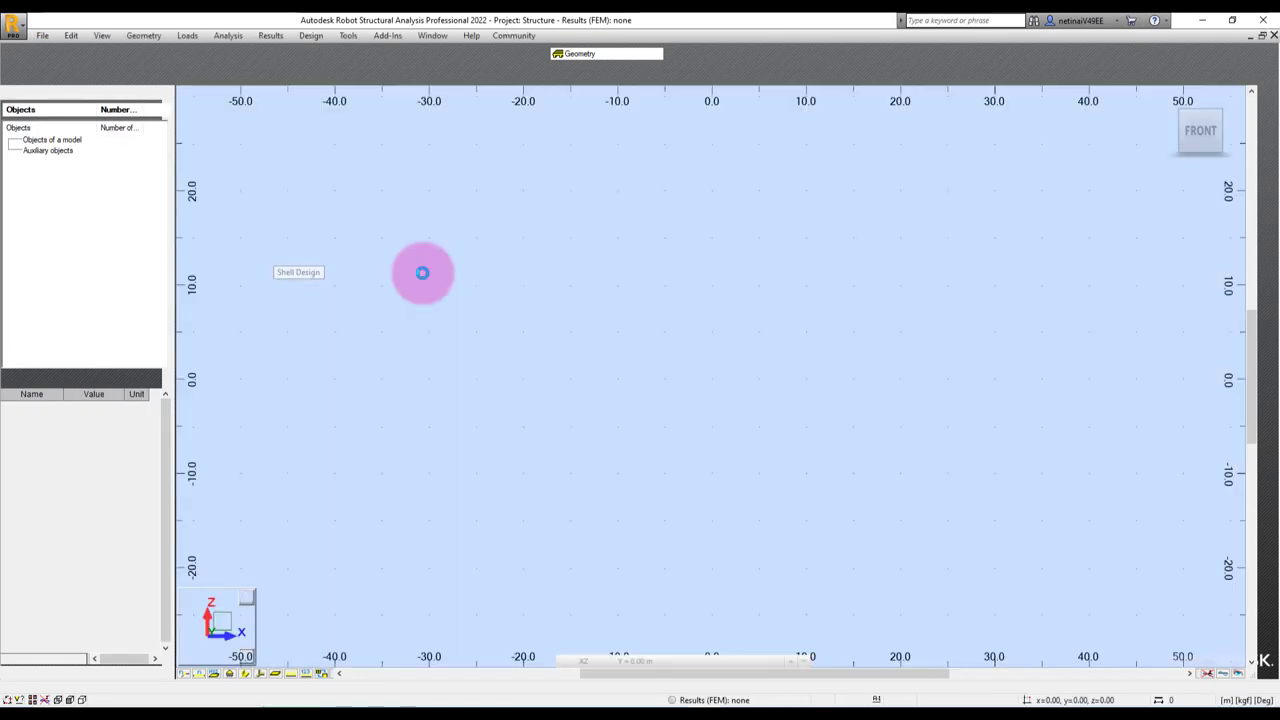
left_click(348, 35)
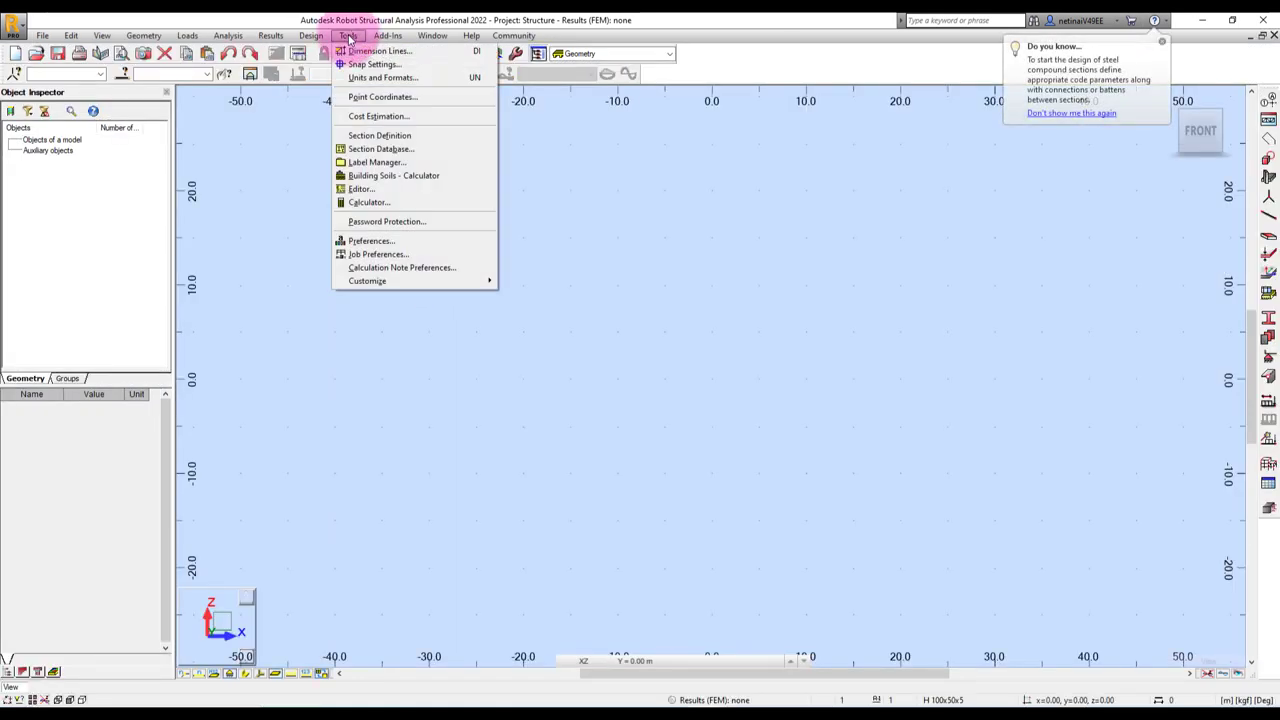
In Job Preferences, select the Tesla BIM 2022 v1 preference set.
left_click(377, 255)
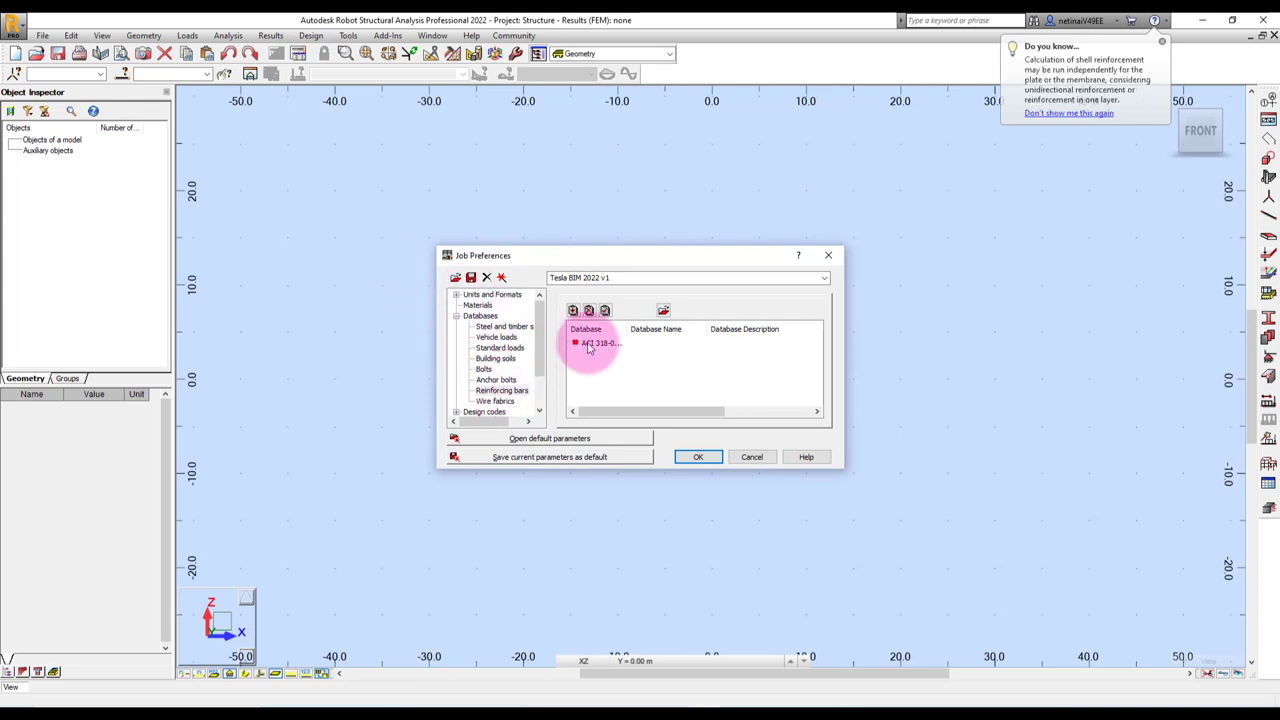
left_click(824, 280)
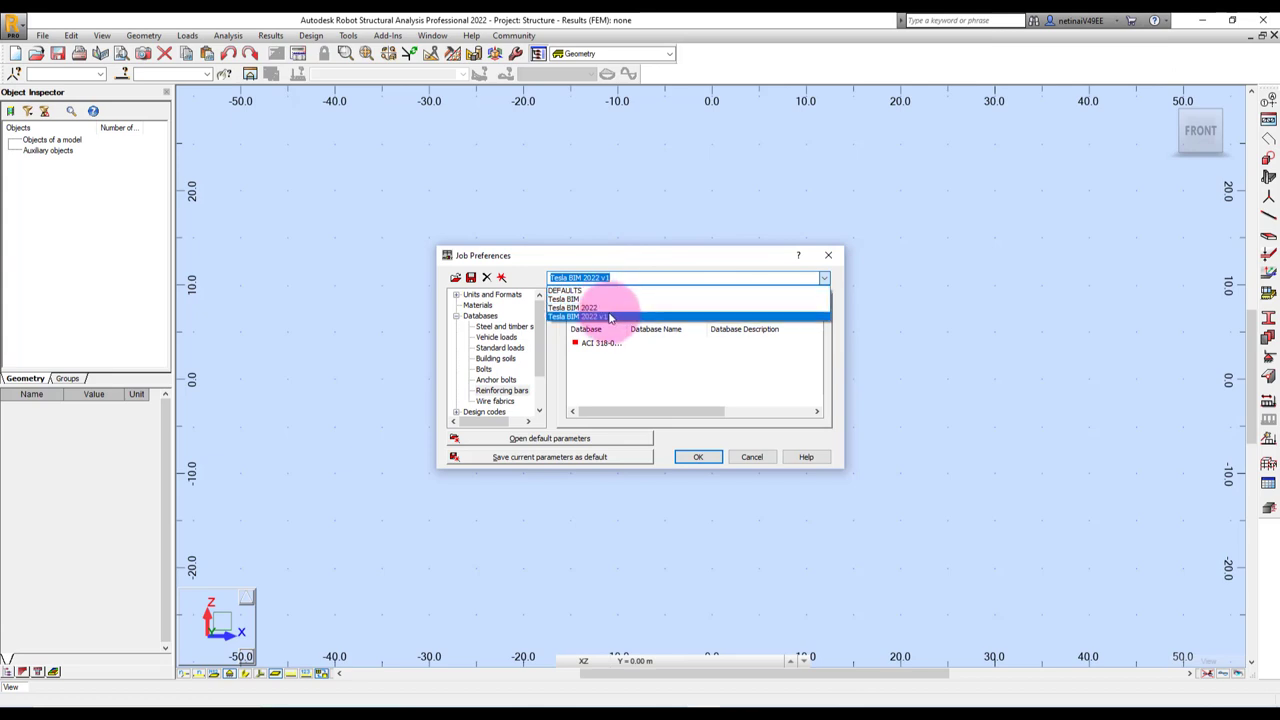
left_click(610, 318)
left_click(824, 281)
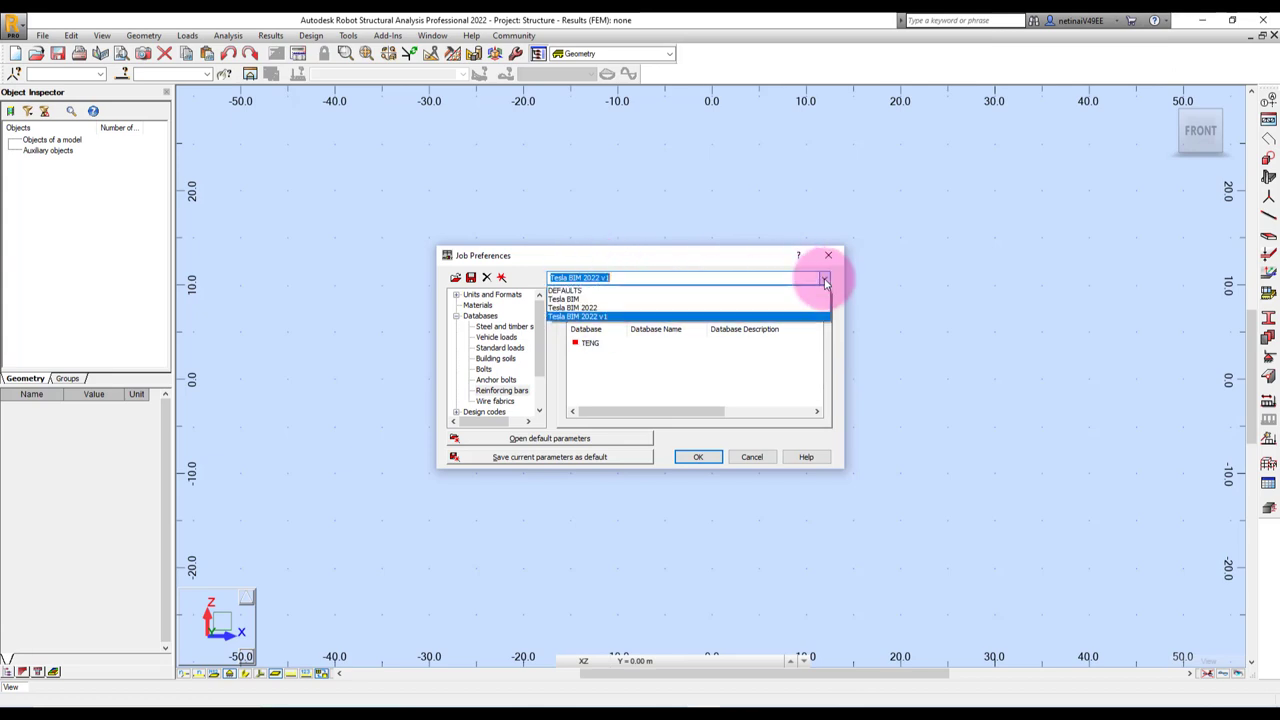
left_click(594, 318)
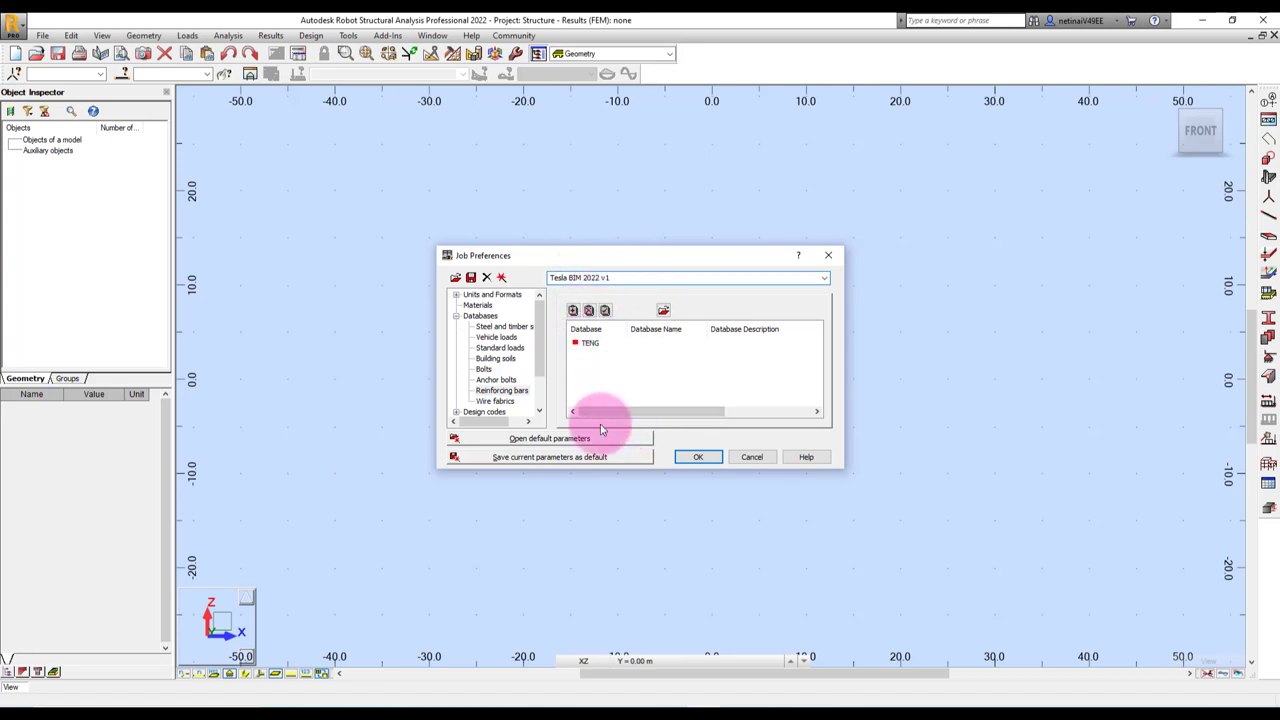
Save Tesla BIM 2022 v1 as the default parameters, confirm with Yes, and close Job Preferences.
left_click(565, 457)
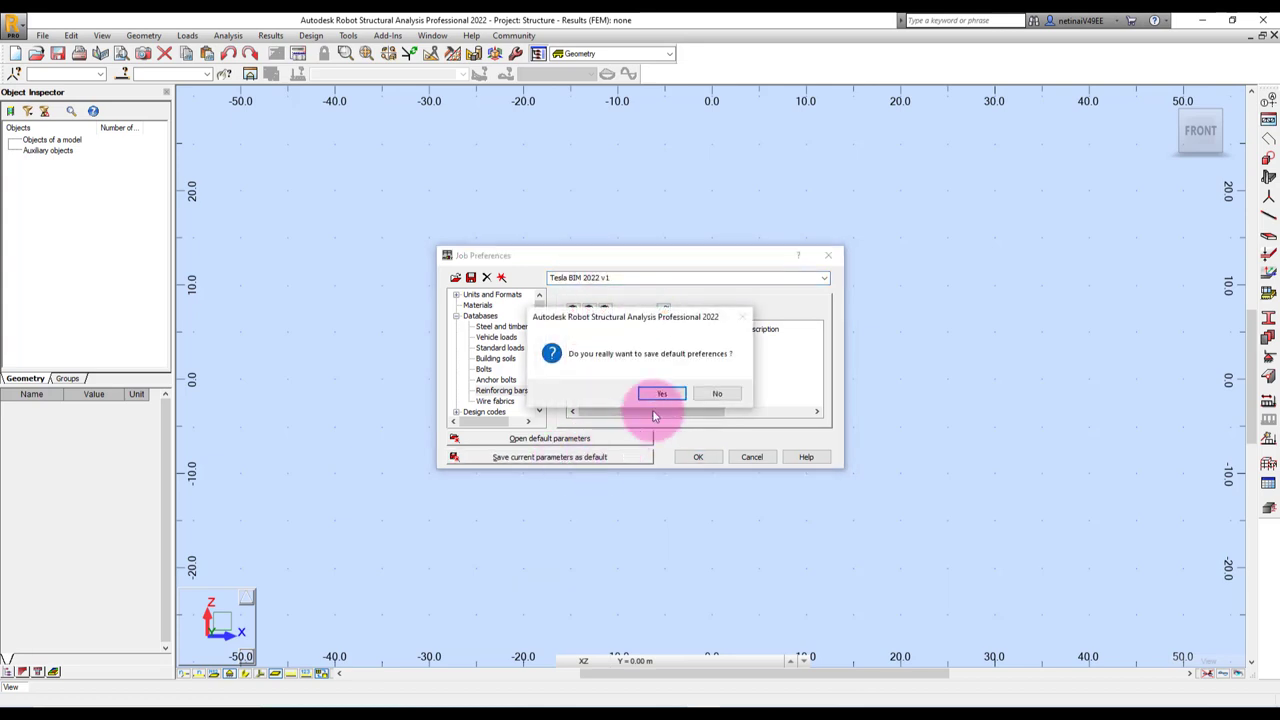
left_click(663, 396)
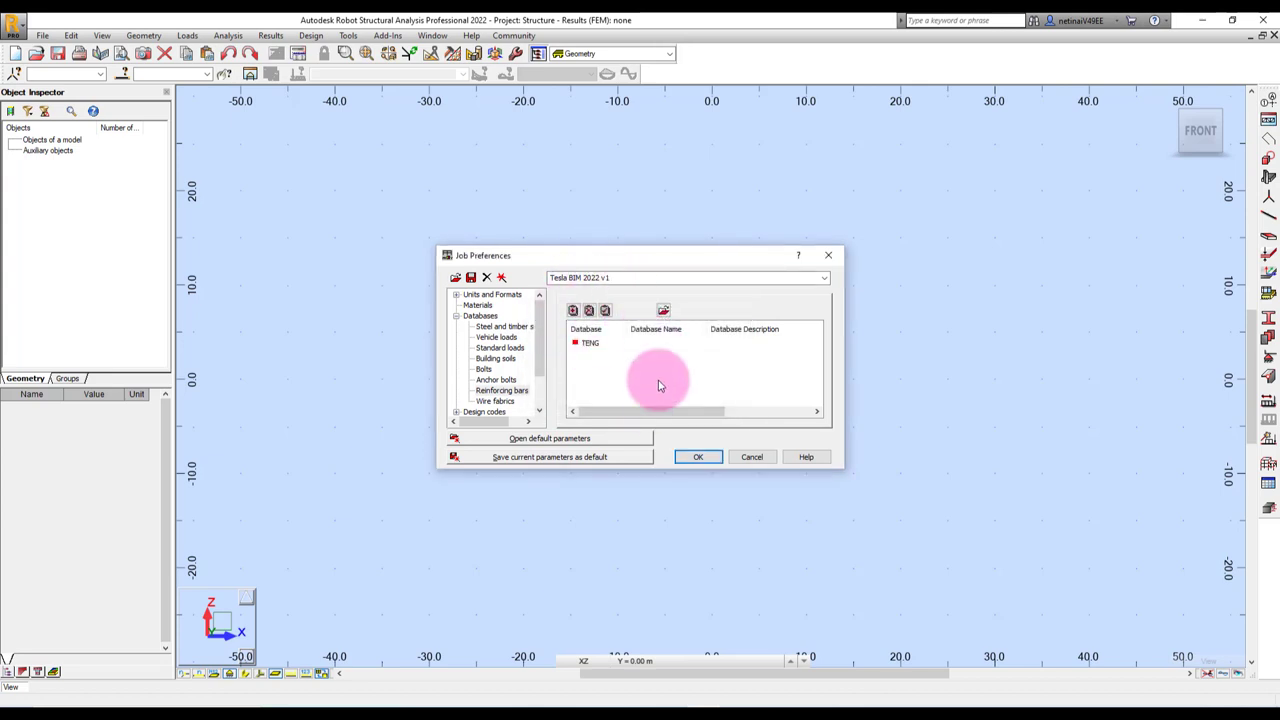
left_click(698, 457)
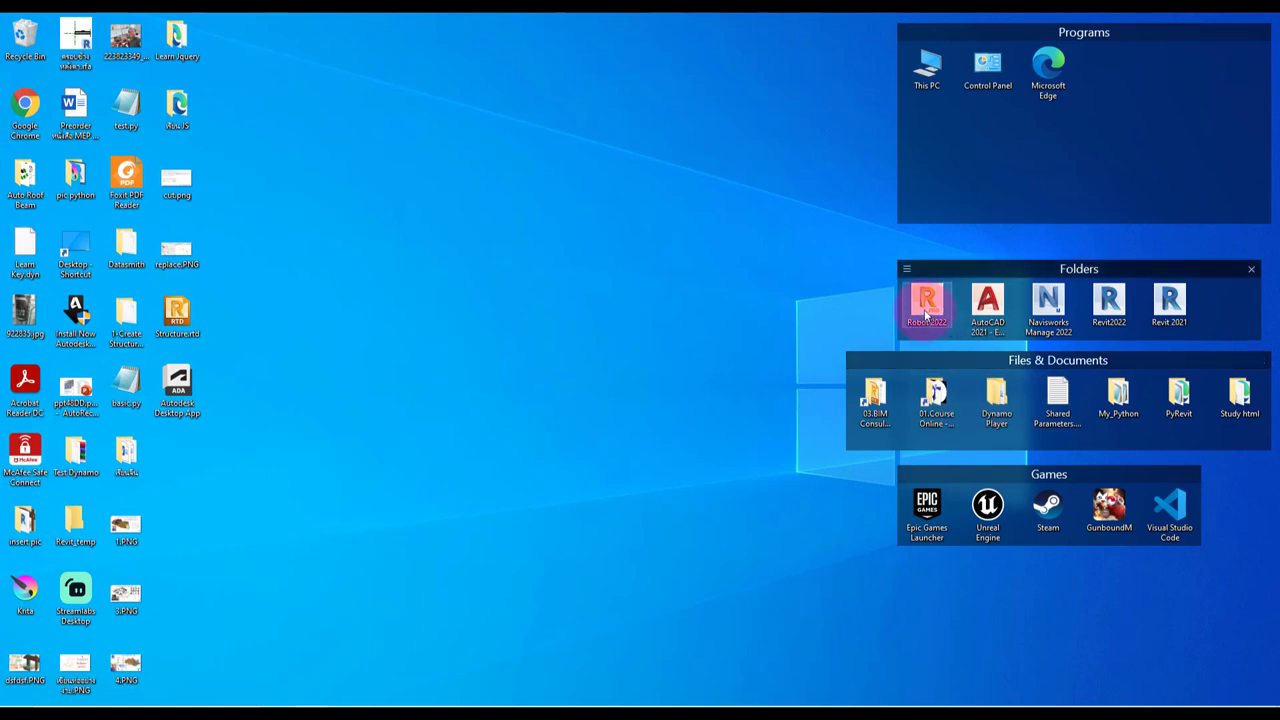
Relaunch Robot 2022 into a new Shell Design project and check Job Preferences for Tesla BIM 2022 v1 with TENG bars.
double_click(929, 300)
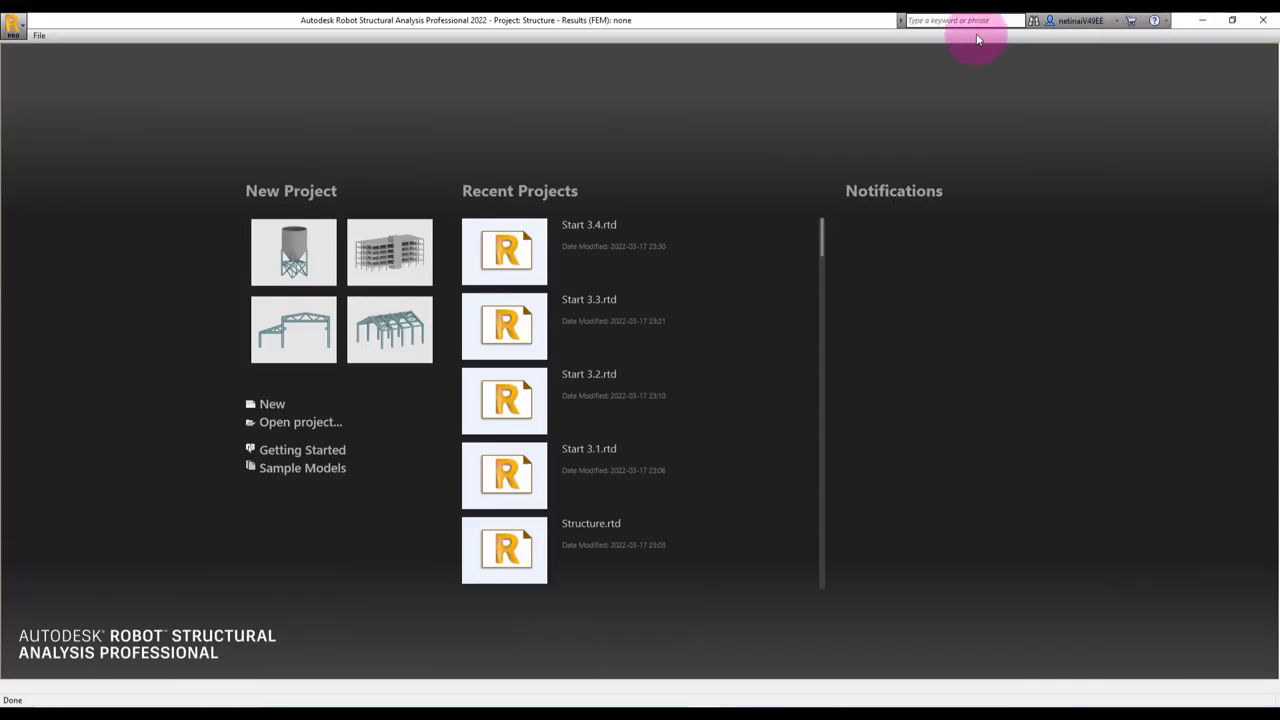
left_click(285, 251)
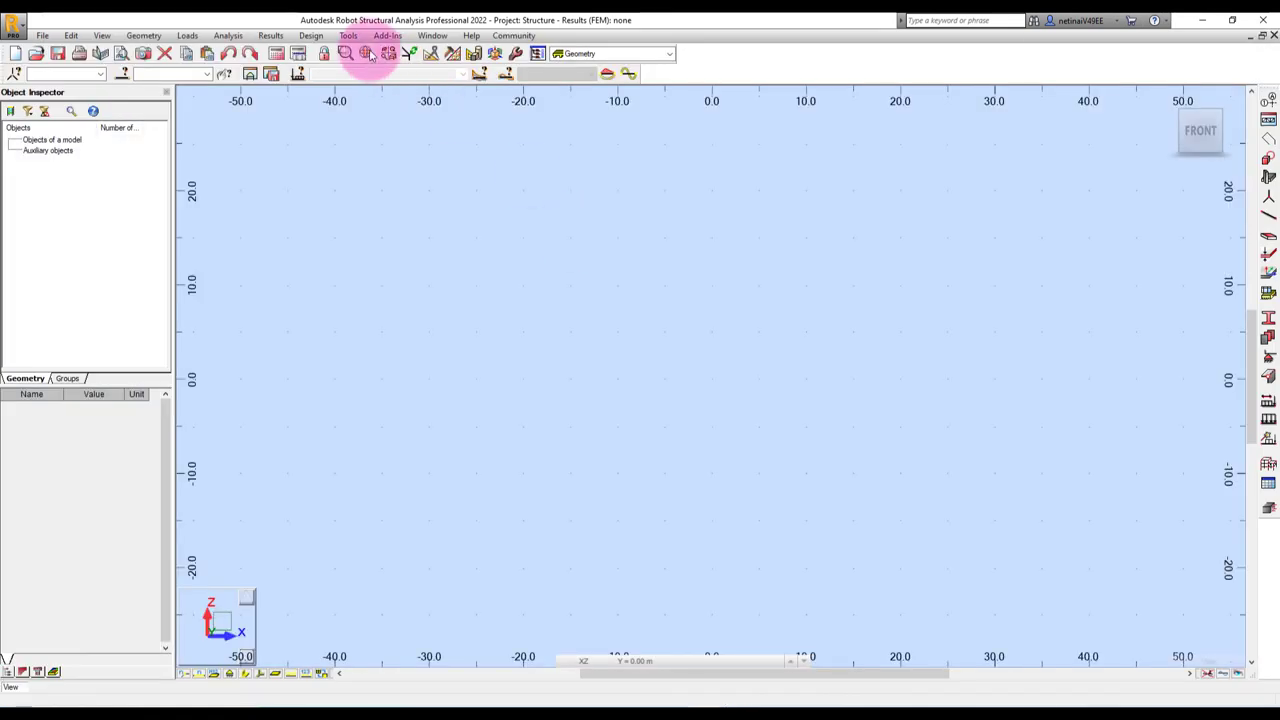
left_click(348, 35)
left_click(375, 251)
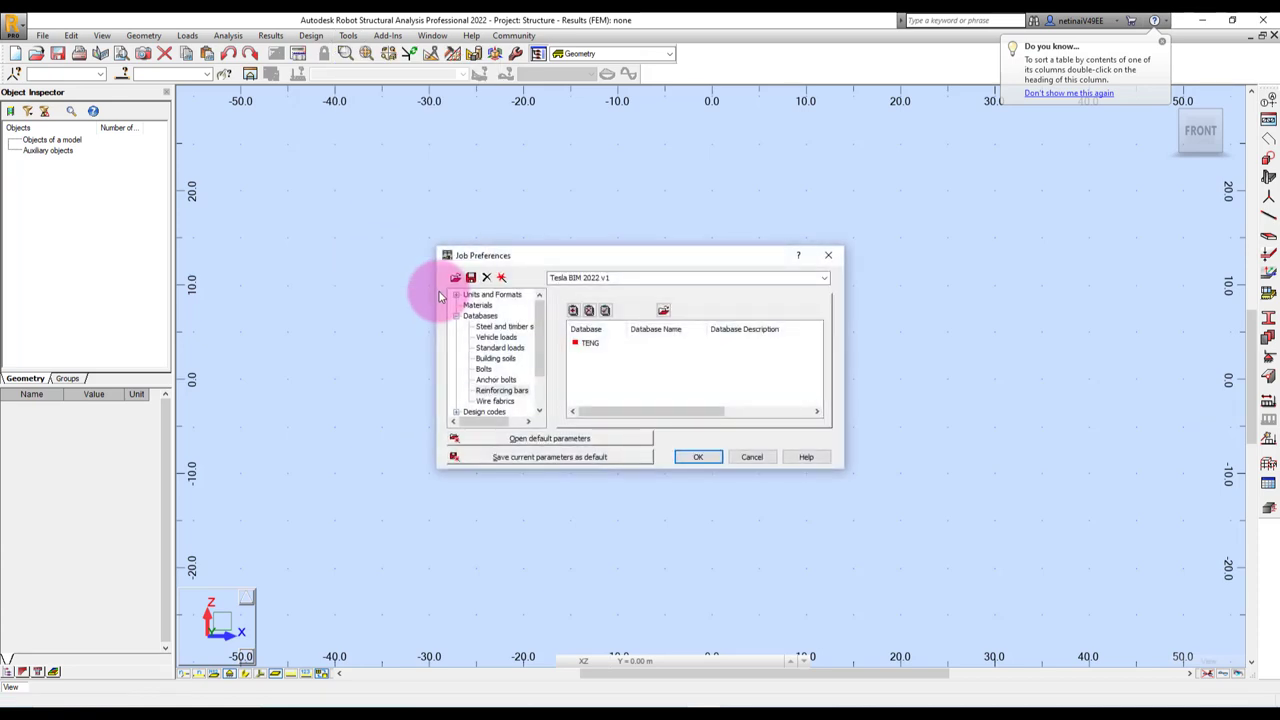